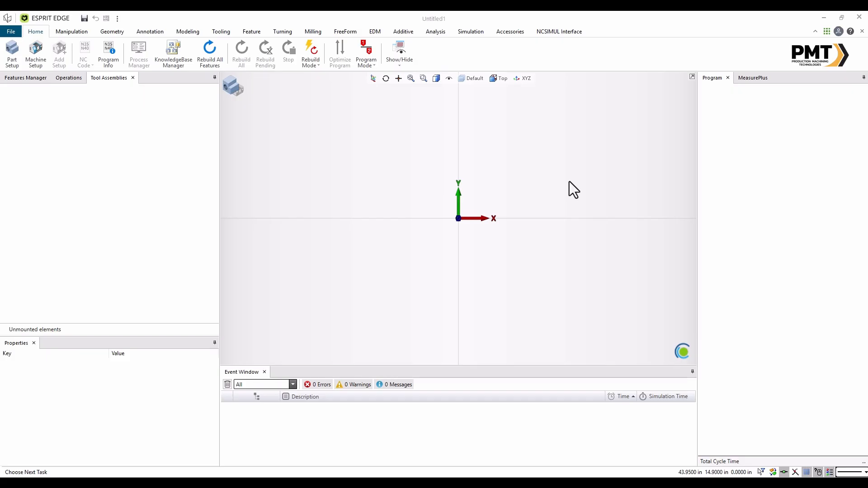
# Import the original.stl model from the Tool folder on the Desktop
pyautogui.click(10, 31)
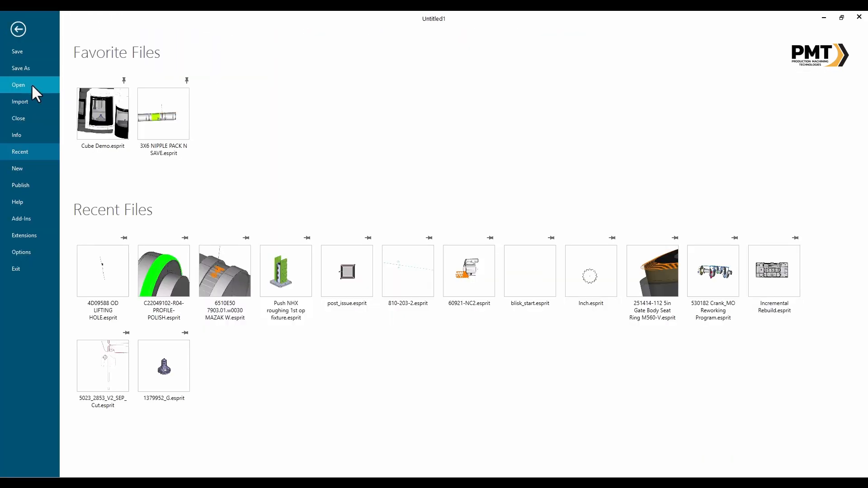
pyautogui.click(39, 96)
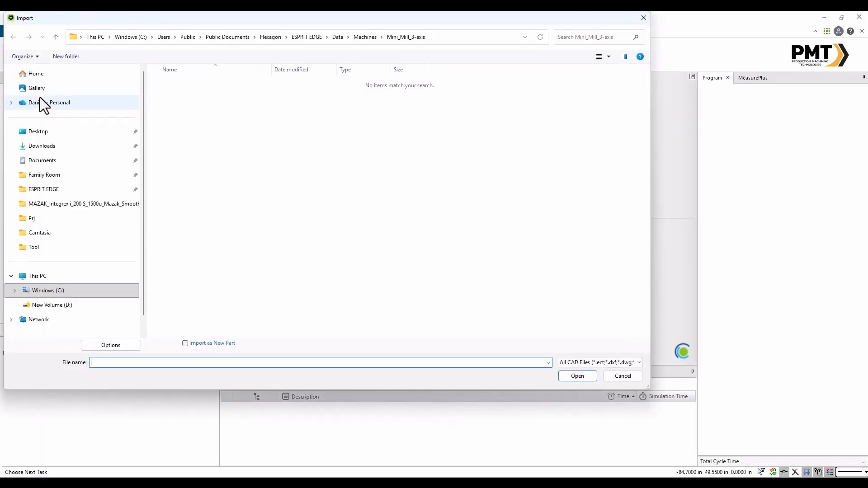
pyautogui.click(56, 131)
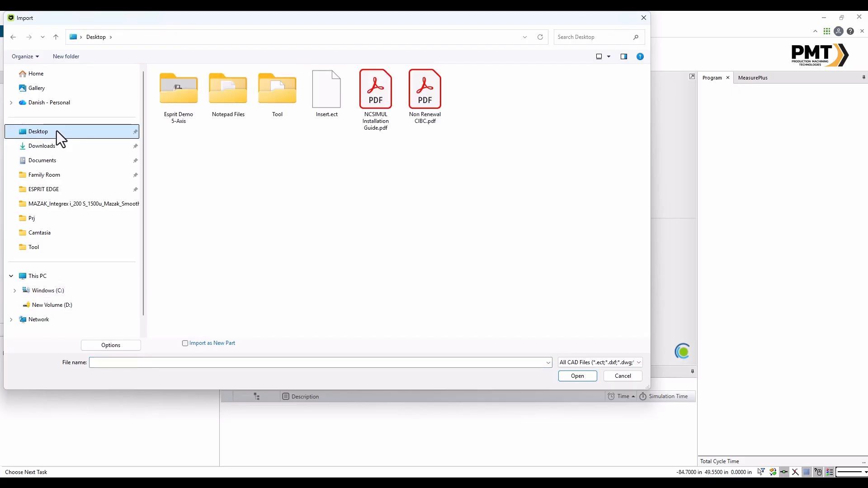
pyautogui.doubleClick(278, 96)
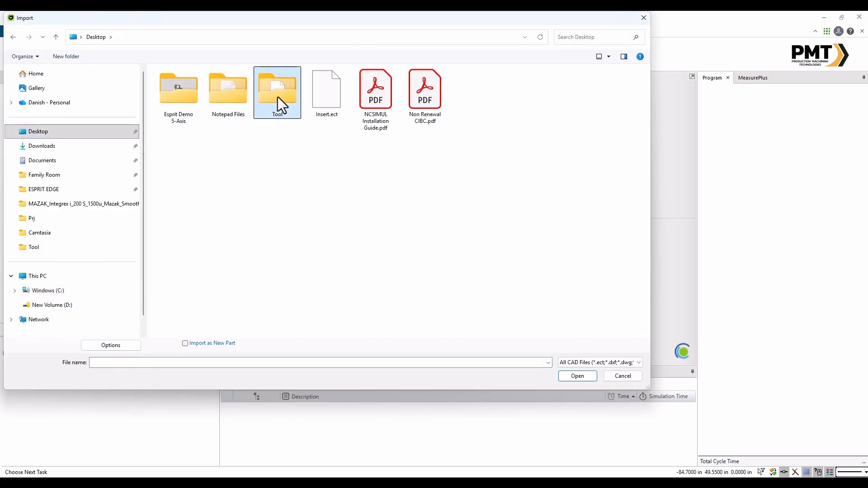
pyautogui.click(200, 84)
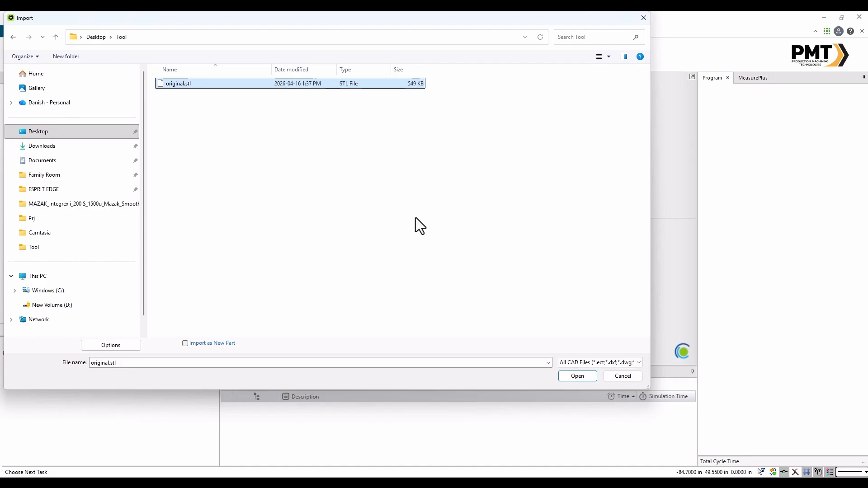
pyautogui.click(574, 377)
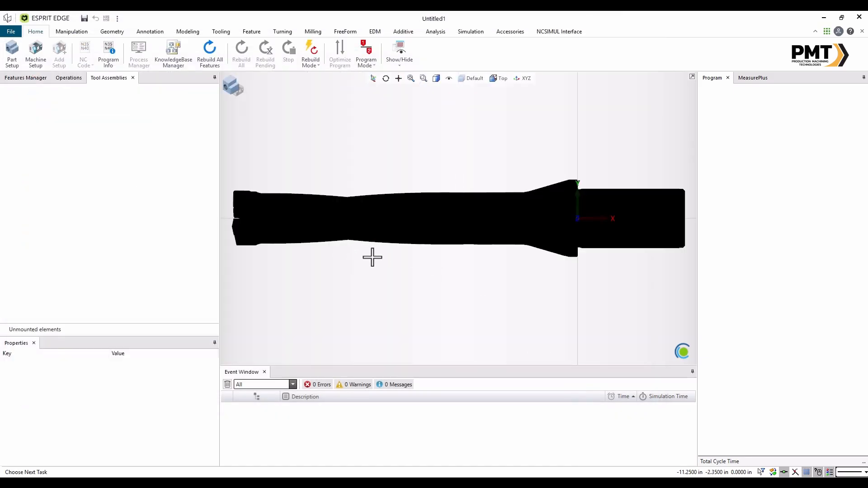
pyautogui.moveTo(340, 249)
pyautogui.mouseDown(button='middle')
pyautogui.moveTo(346, 262)
pyautogui.moveTo(336, 264)
pyautogui.moveTo(341, 244)
pyautogui.moveTo(341, 254)
pyautogui.mouseUp(button='middle')
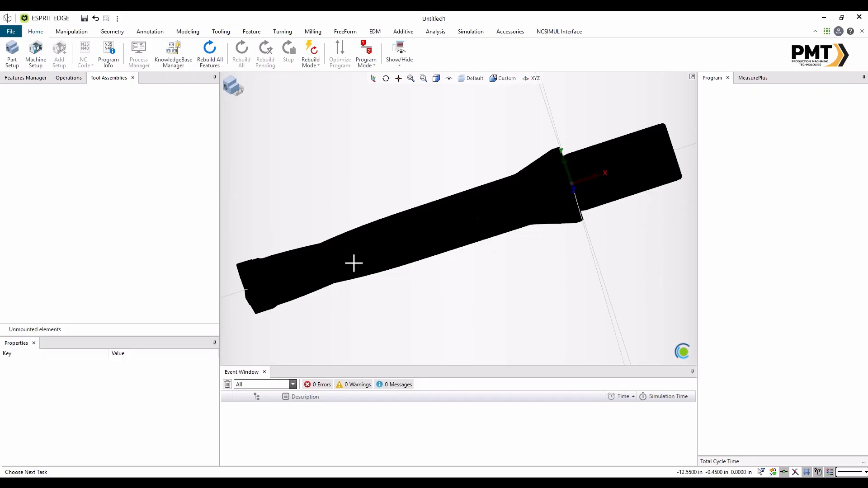
# Create a new layer named Solid
pyautogui.click(470, 79)
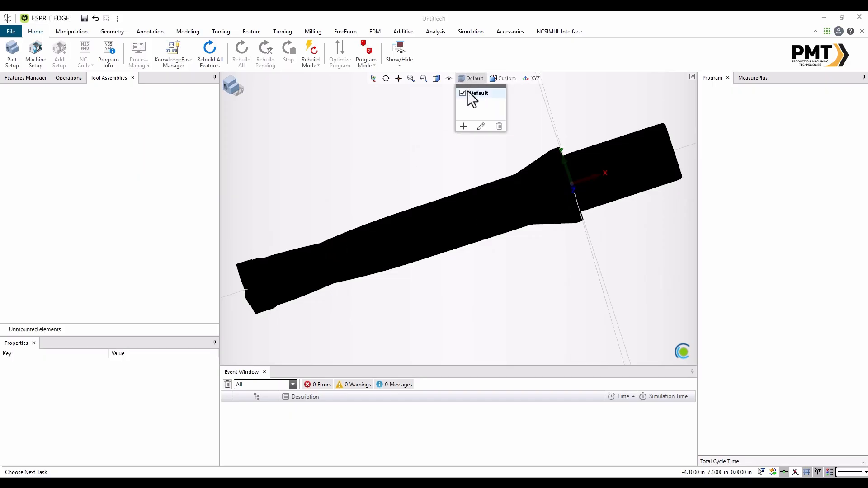
pyautogui.click(463, 127)
pyautogui.write('Solid')
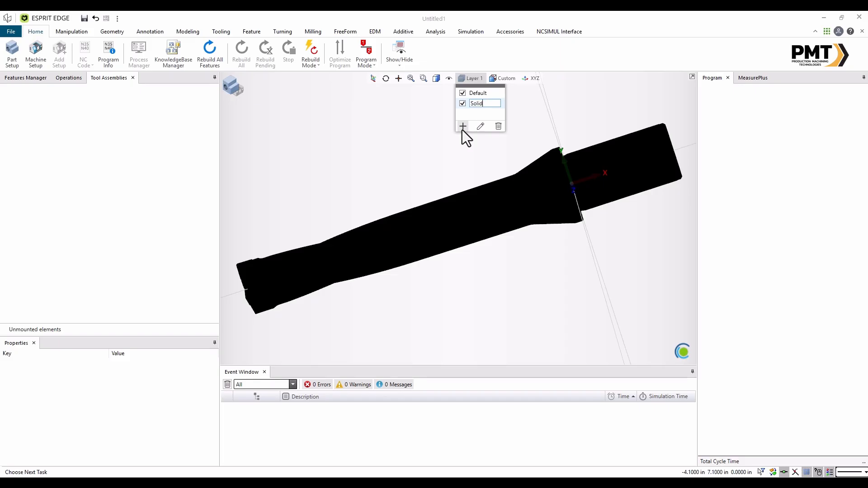
pyautogui.press('Return')
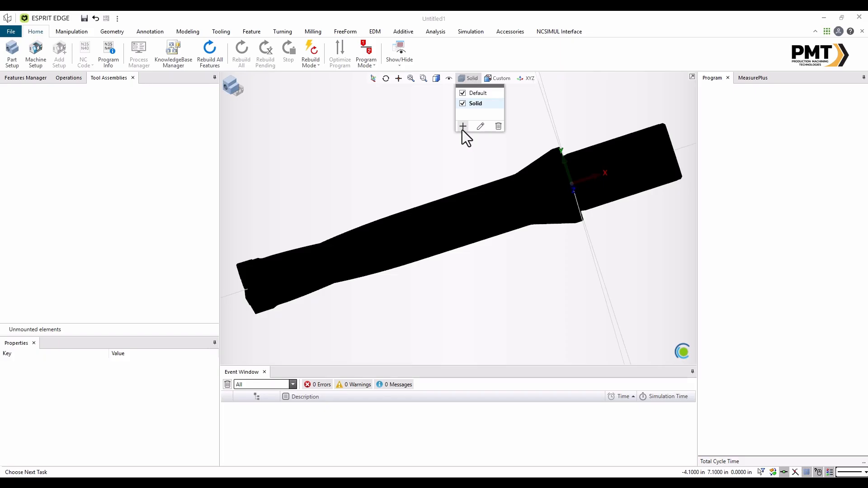
# Change the imported STL model's color to the basic gray
pyautogui.click(404, 227)
pyautogui.click(404, 226)
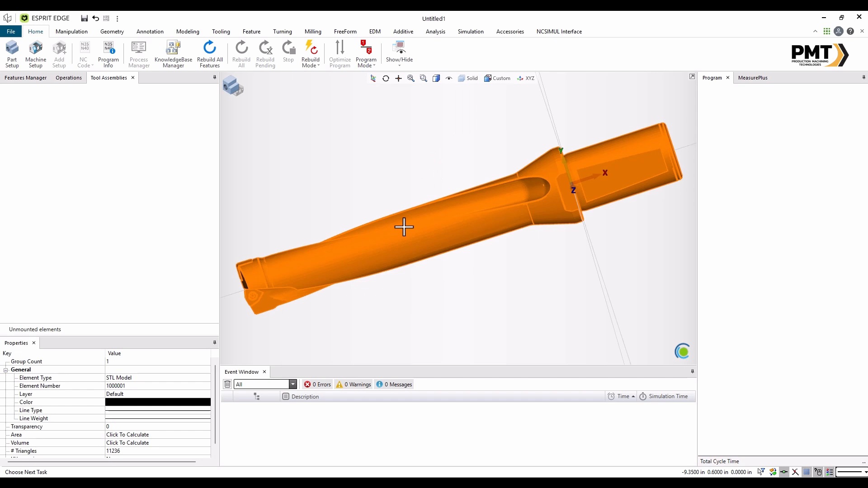
pyautogui.click(186, 401)
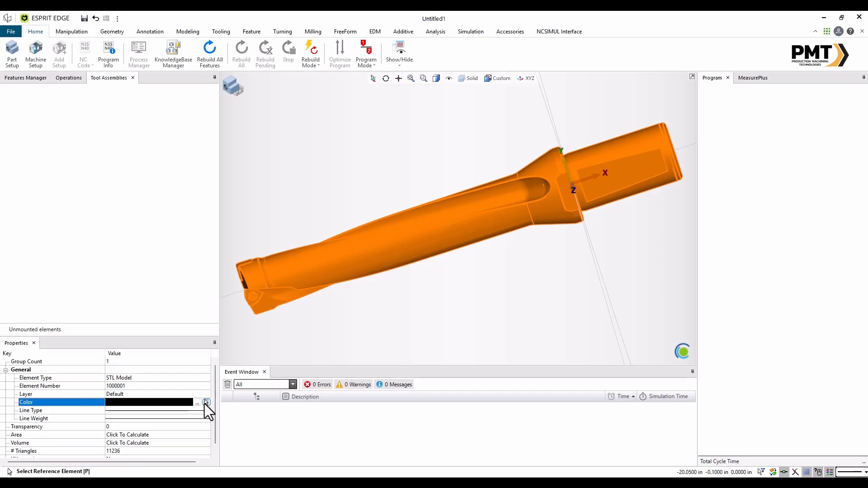
pyautogui.click(198, 403)
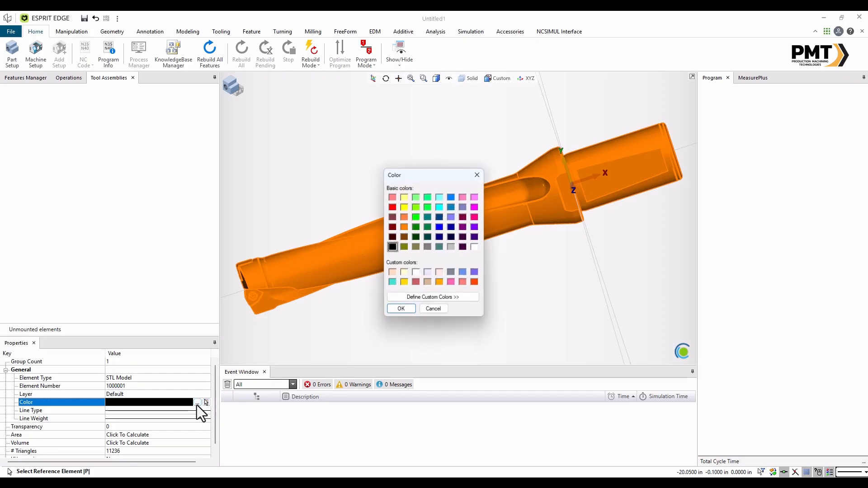
pyautogui.click(427, 248)
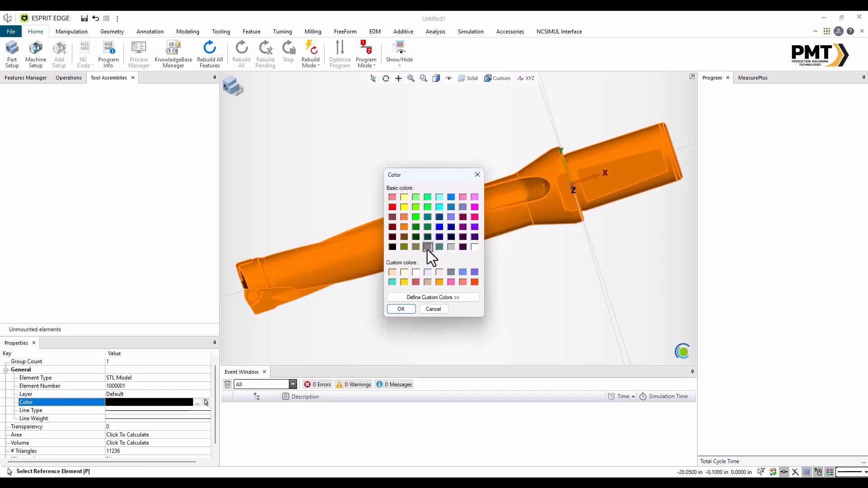
pyautogui.click(397, 311)
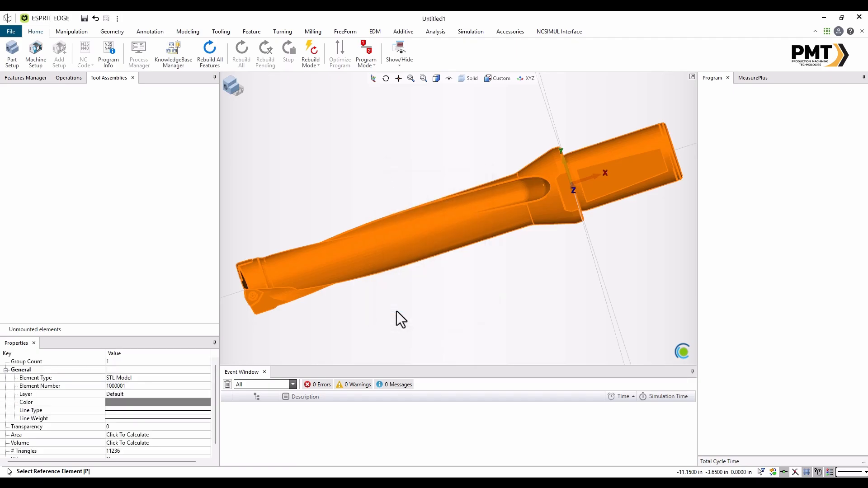
# Assign the STL model to the Solid layer and deselect it
pyautogui.click(169, 394)
pyautogui.click(169, 395)
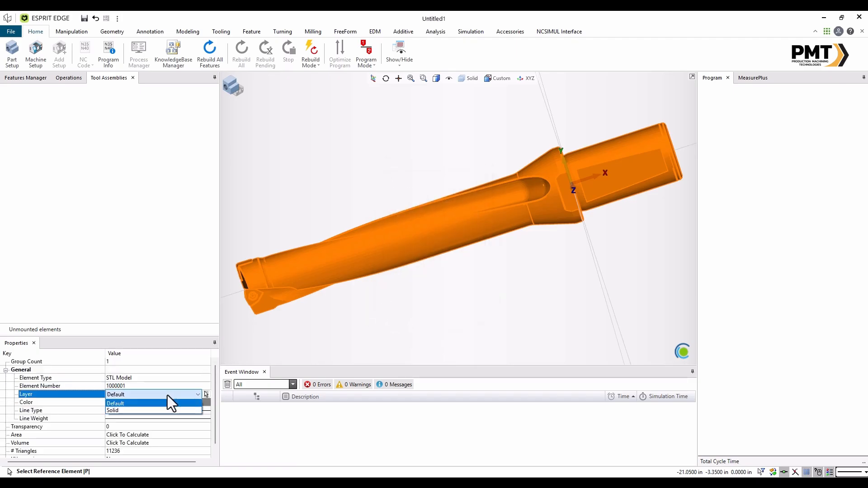
pyautogui.click(150, 410)
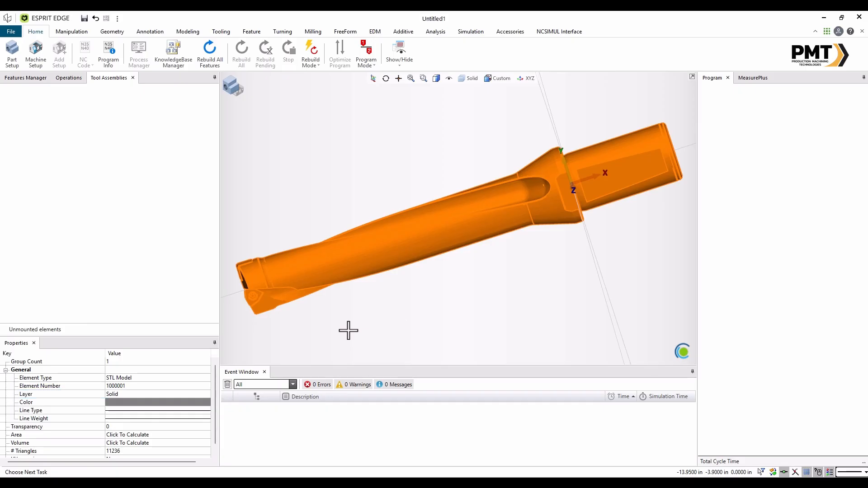
pyautogui.click(353, 167)
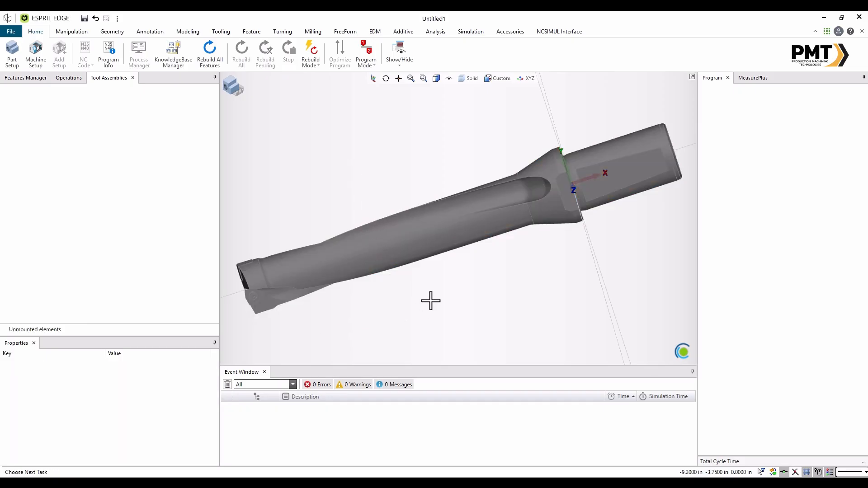
# In the Top view, set up a transformation of the STL model as a Move of type Rotate
pyautogui.moveTo(434, 299)
pyautogui.mouseDown(button='middle')
pyautogui.moveTo(427, 289)
pyautogui.moveTo(428, 298)
pyautogui.mouseUp(button='middle')
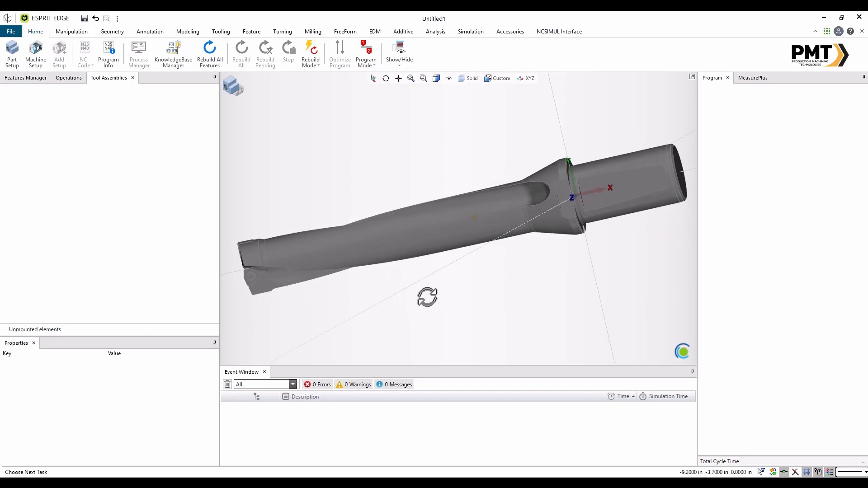
pyautogui.click(499, 80)
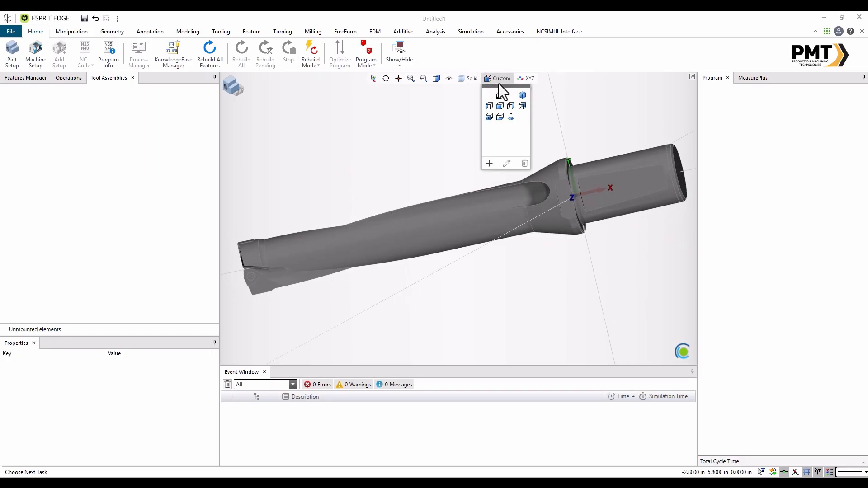
pyautogui.click(500, 95)
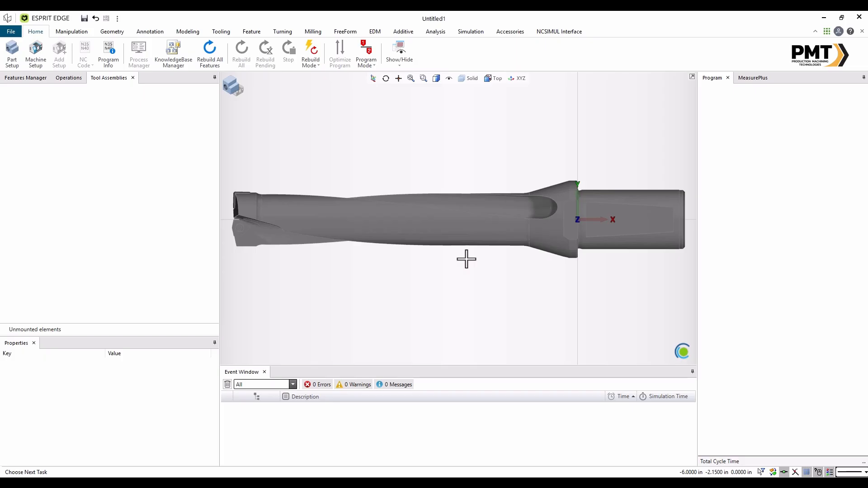
pyautogui.rightClick(399, 223)
pyautogui.click(388, 218)
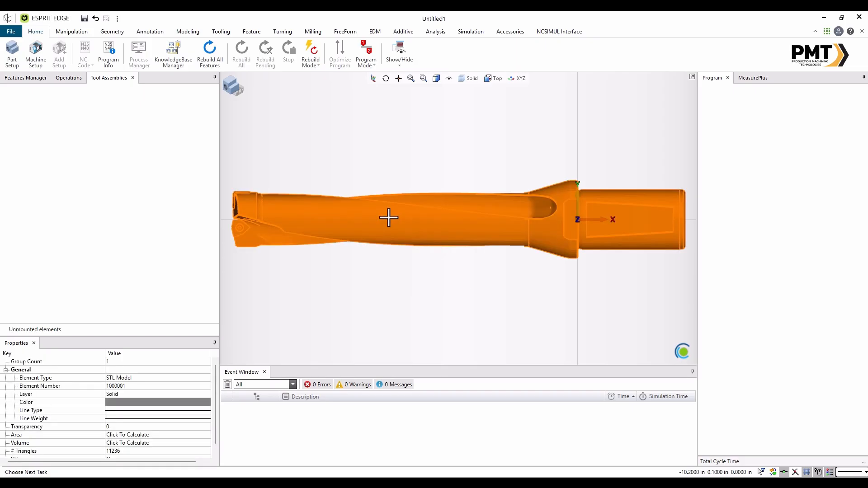
pyautogui.rightClick(389, 217)
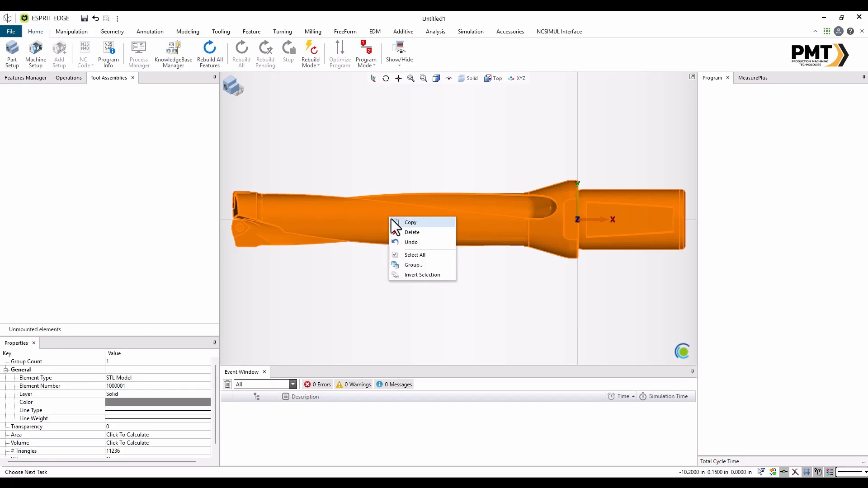
pyautogui.click(410, 223)
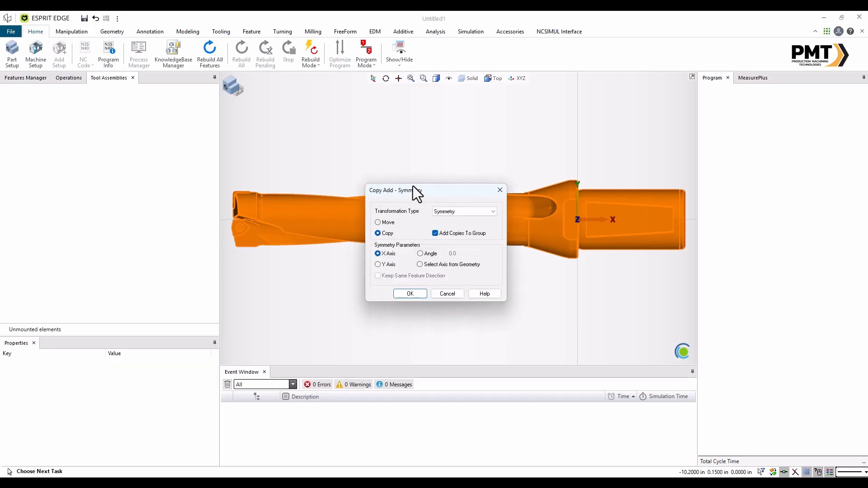
pyautogui.moveTo(414, 189); pyautogui.dragTo(640, 121)
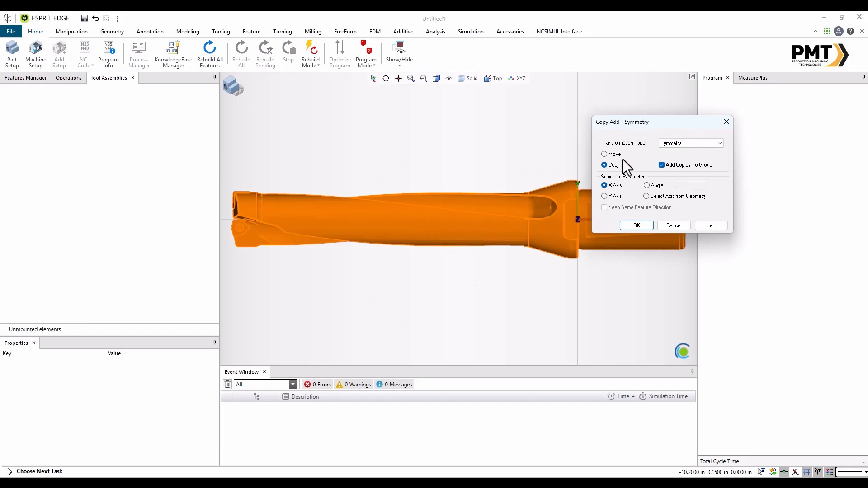
pyautogui.click(611, 155)
pyautogui.click(693, 143)
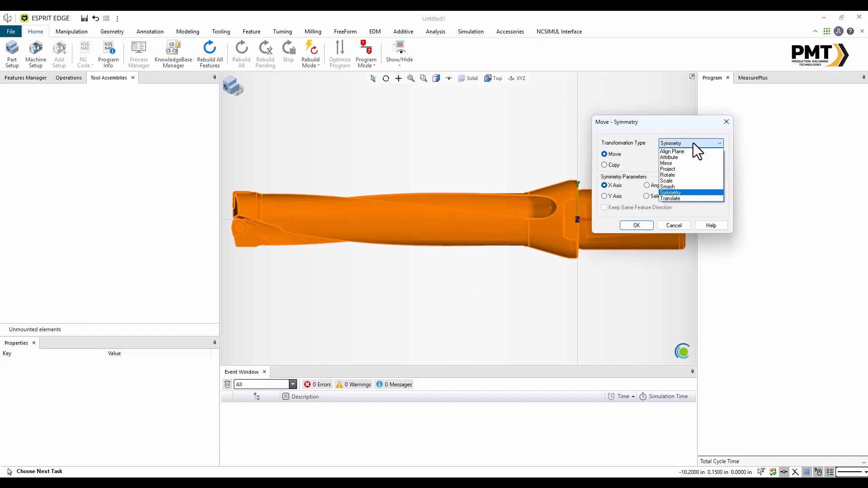
pyautogui.click(687, 175)
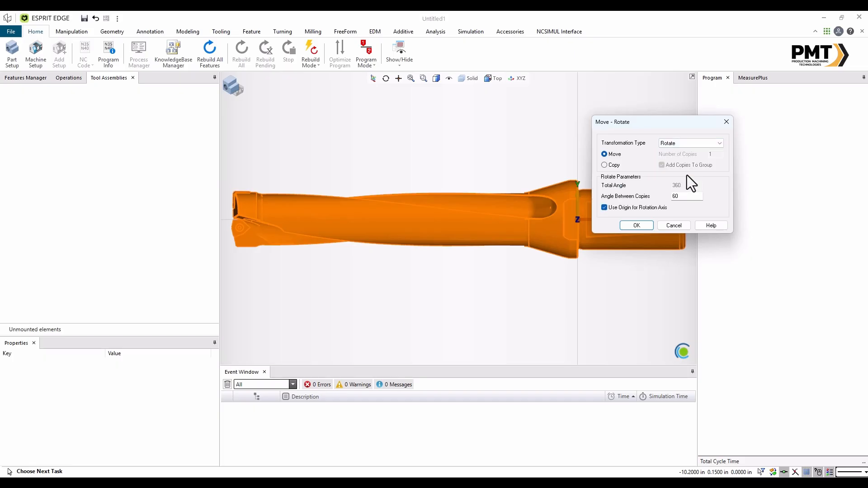
# Rotate the model by 90 degrees with Use Origin for Rotation Axis turned off, picking the center of rotation at the origin
pyautogui.moveTo(686, 198); pyautogui.dragTo(638, 197)
pyautogui.write('90')
pyautogui.click(617, 208)
pyautogui.click(631, 221)
pyautogui.moveTo(512, 302); pyautogui.dragTo(499, 304, button='middle')
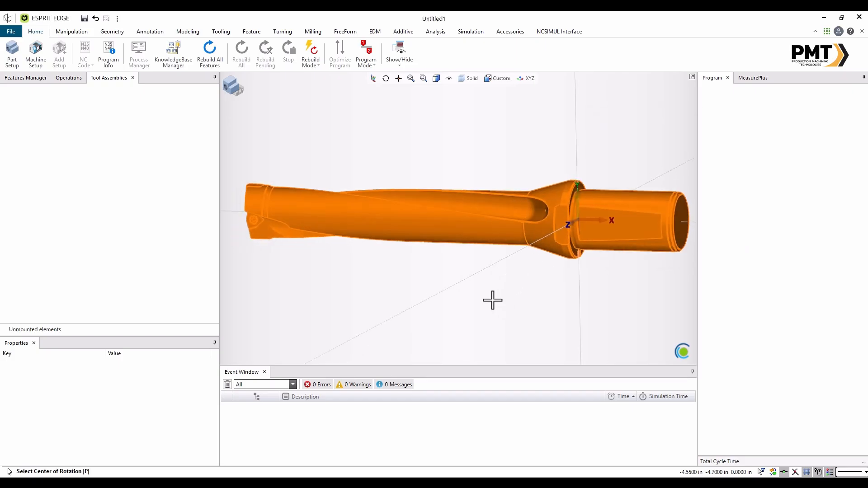
pyautogui.click(467, 277)
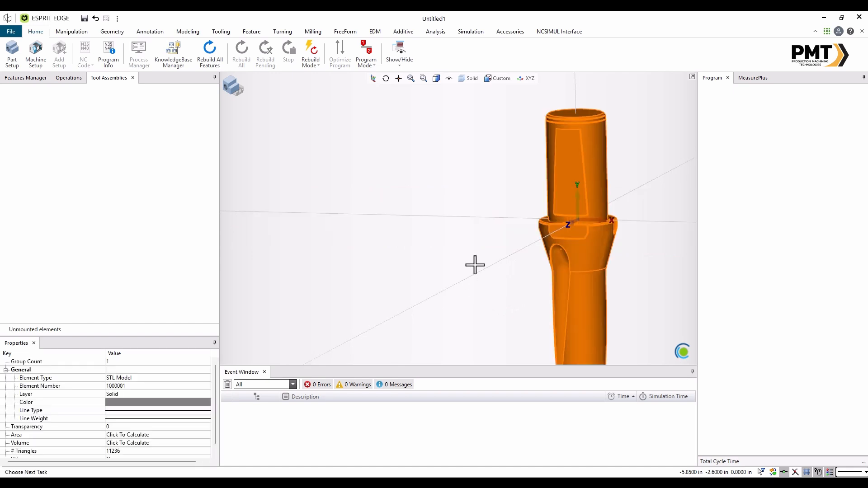
# Deselect the model, examine its rotated orientation relative to the axes, and restore the Top view
pyautogui.scroll(-3, 470, 238)
pyautogui.scroll(-1, 469, 215)
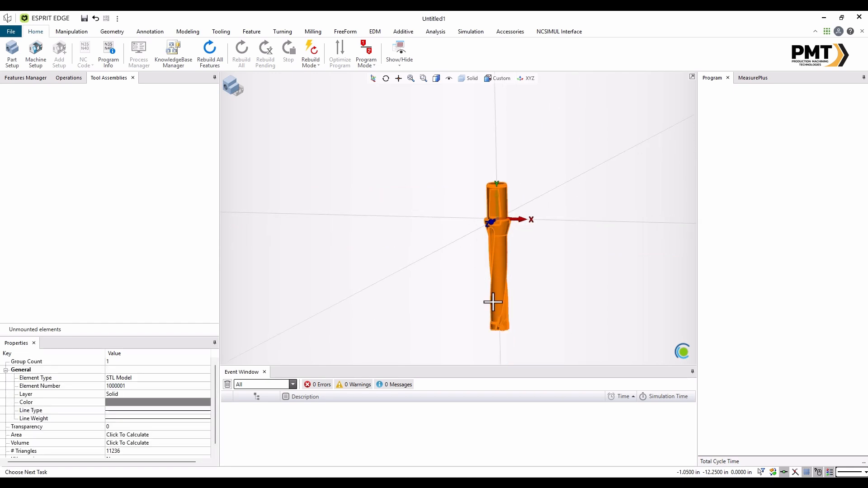
pyautogui.scroll(2, 499, 325)
pyautogui.click(459, 292)
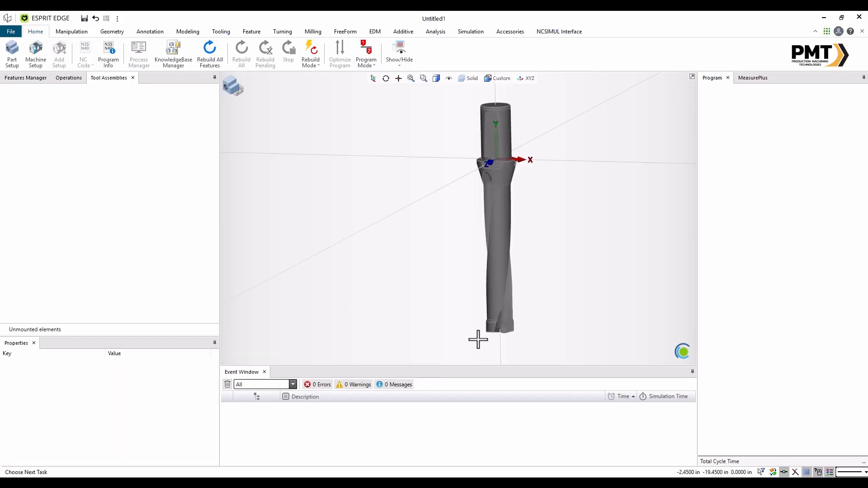
pyautogui.moveTo(482, 339); pyautogui.dragTo(484, 345, button='middle')
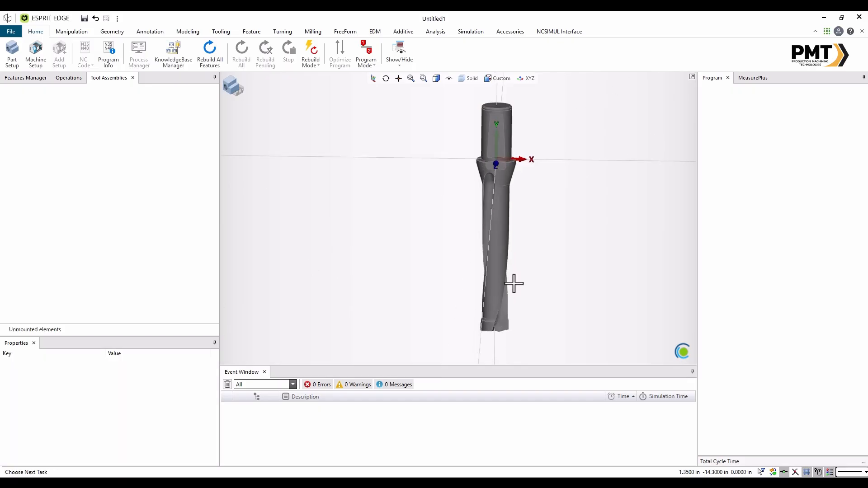
pyautogui.scroll(1, 547, 237)
pyautogui.scroll(-1, 546, 237)
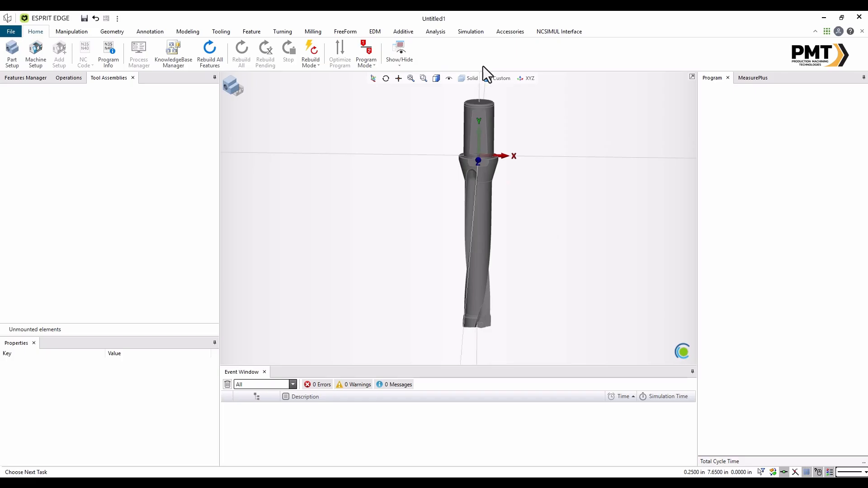
pyautogui.click(493, 78)
pyautogui.click(499, 94)
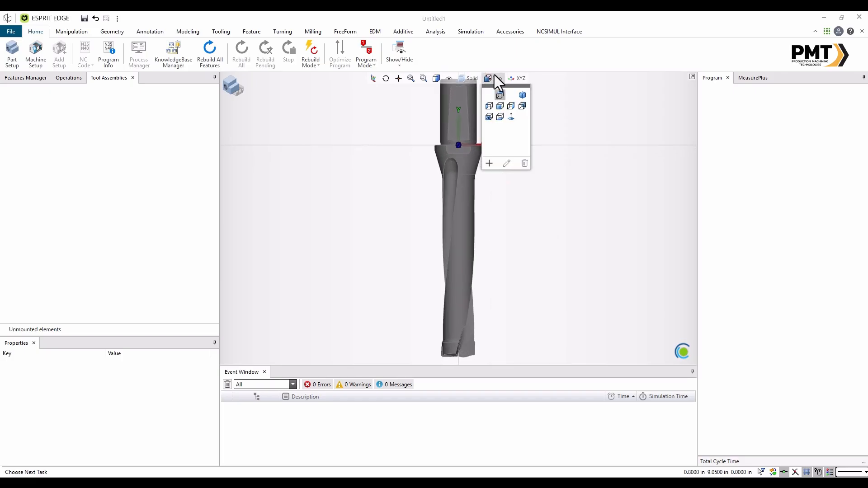
pyautogui.scroll(-2, 498, 244)
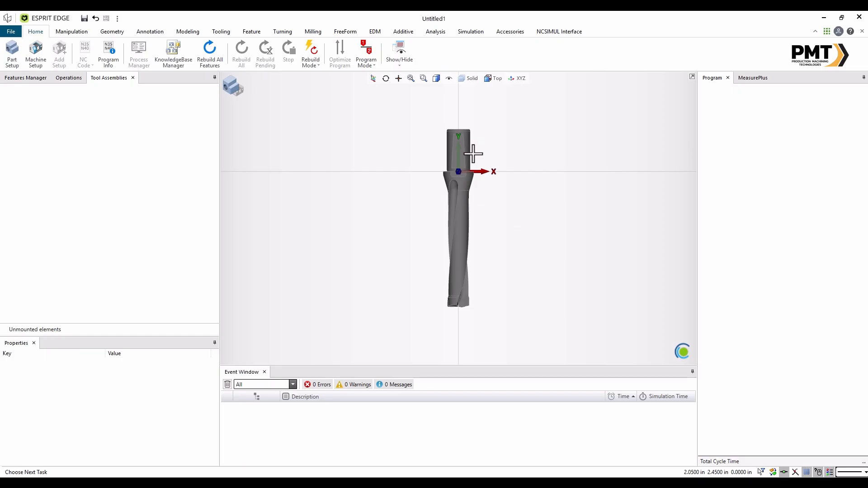
# Create a new layer named Geometry and make it the active layer
pyautogui.scroll(1, 473, 154)
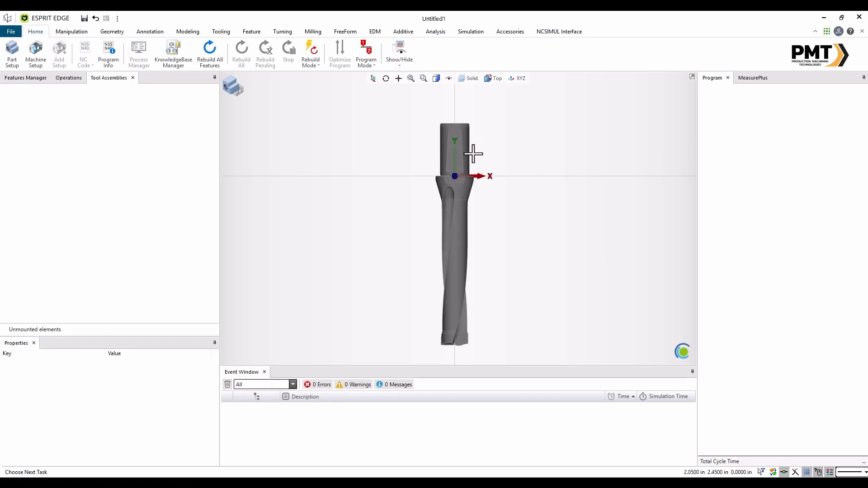
pyautogui.click(111, 32)
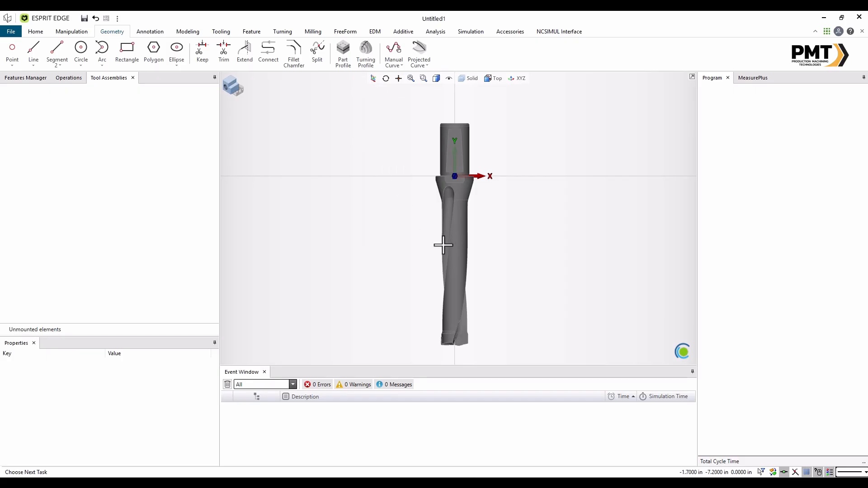
pyautogui.click(470, 80)
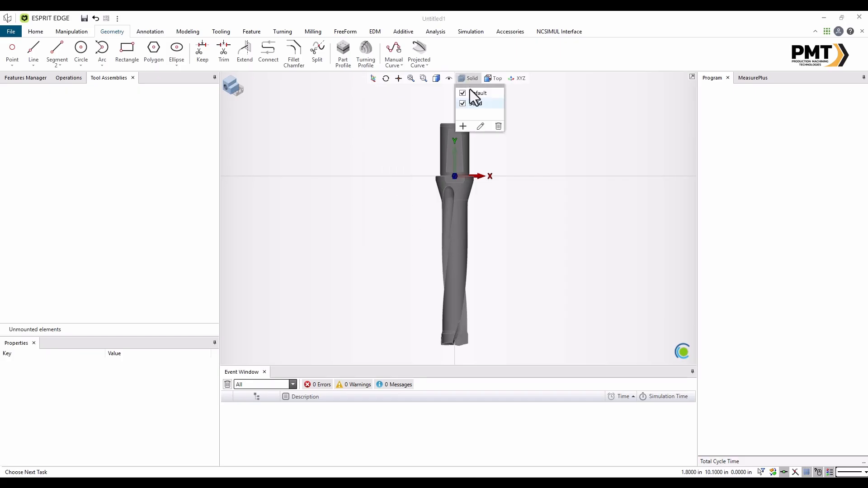
pyautogui.click(464, 126)
pyautogui.write('Geometry')
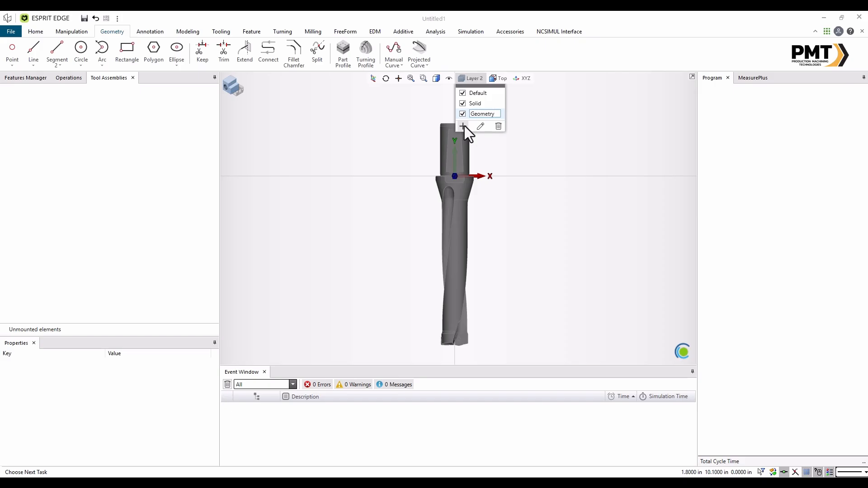
pyautogui.press('Return')
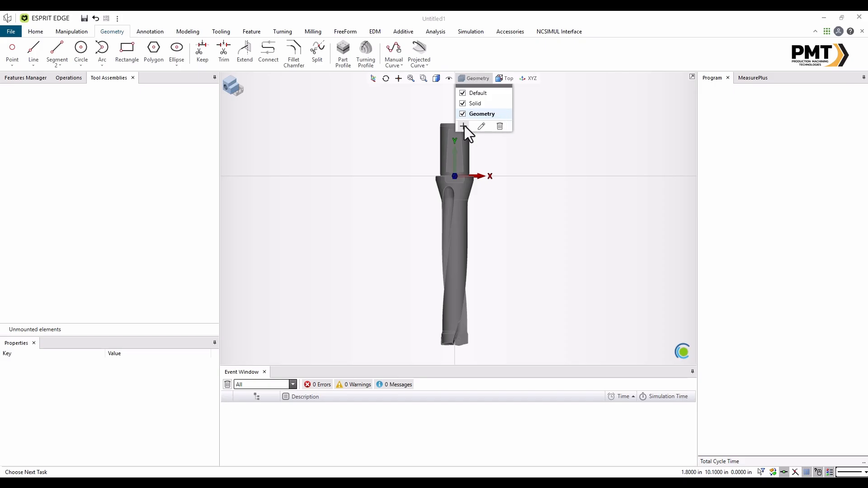
pyautogui.click(467, 79)
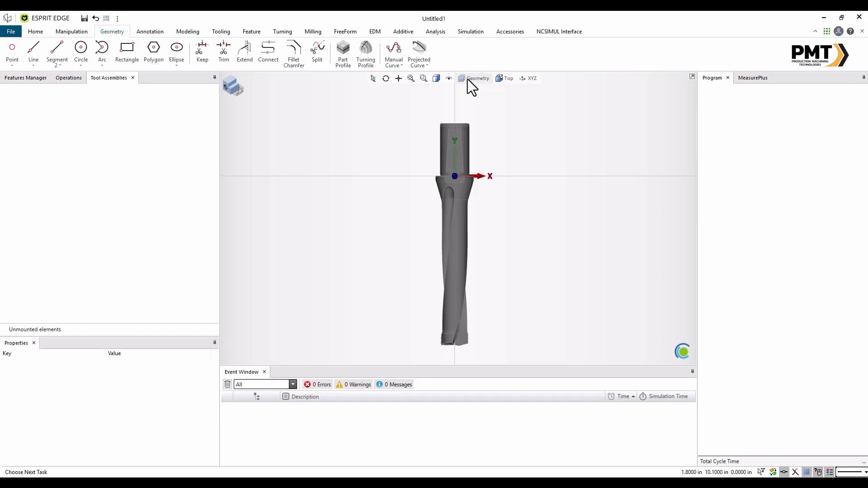
# Start a Turning Profile and choose the drill's STL model as its part
pyautogui.click(361, 56)
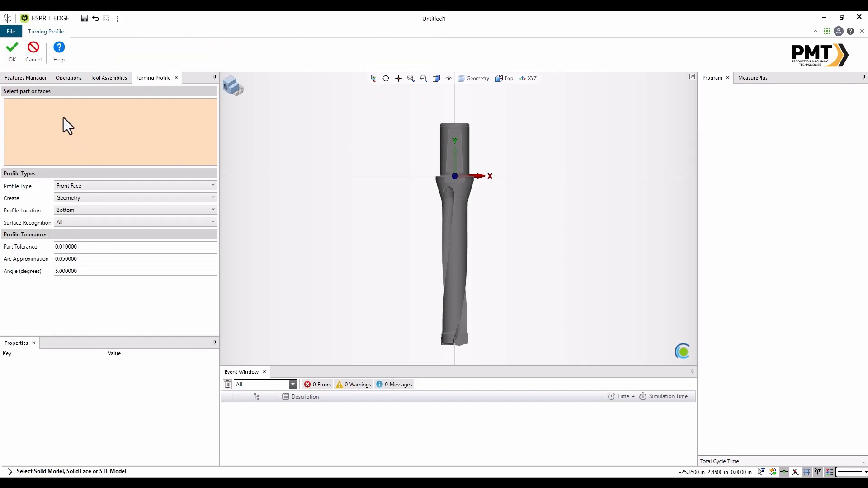
pyautogui.click(455, 239)
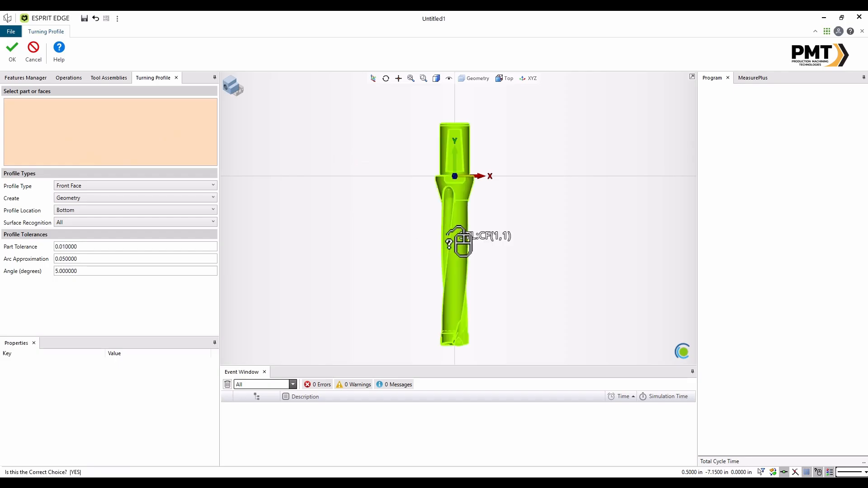
pyautogui.click(459, 241)
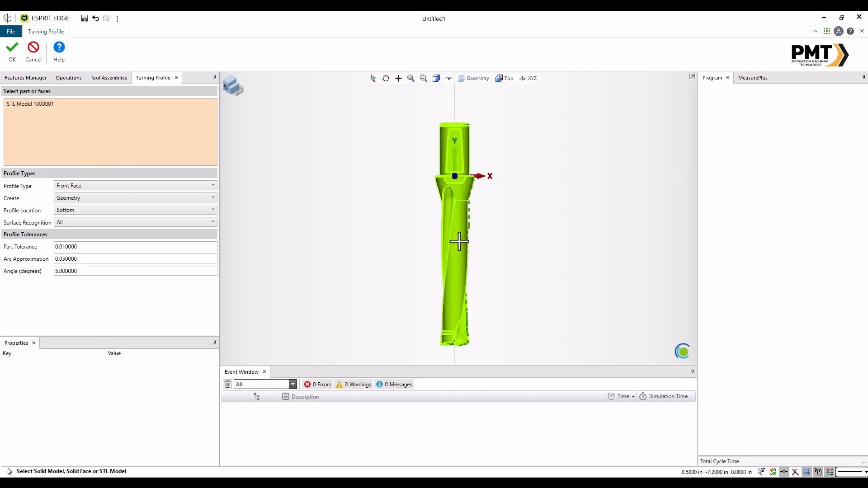
# Preview the Back Face profile type for the drill and return it to Front Face
pyautogui.click(90, 186)
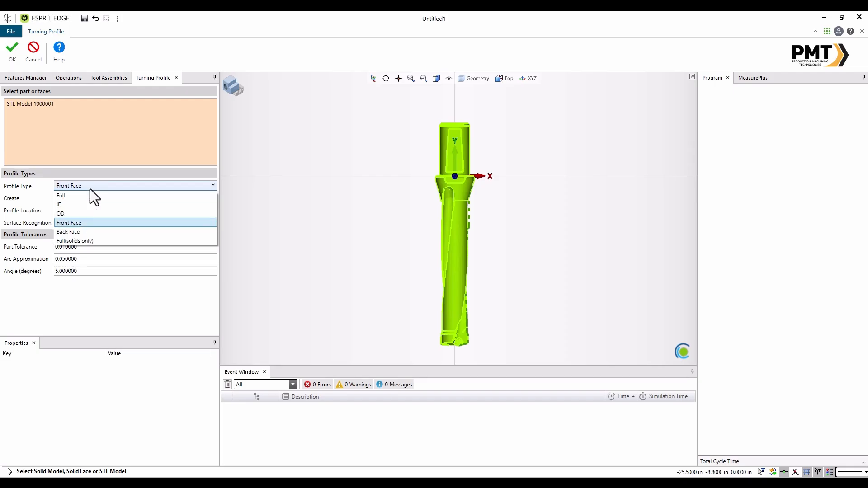
pyautogui.click(91, 232)
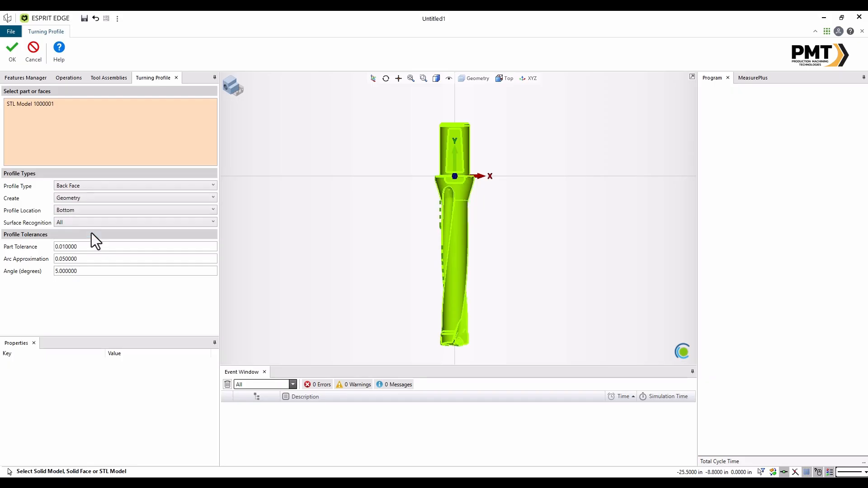
pyautogui.click(94, 186)
pyautogui.click(93, 222)
# Extract the drill's Front Face turning profile as Geometry with Profile Location set to Bottom, previewing the Top location before settling on it
pyautogui.click(151, 202)
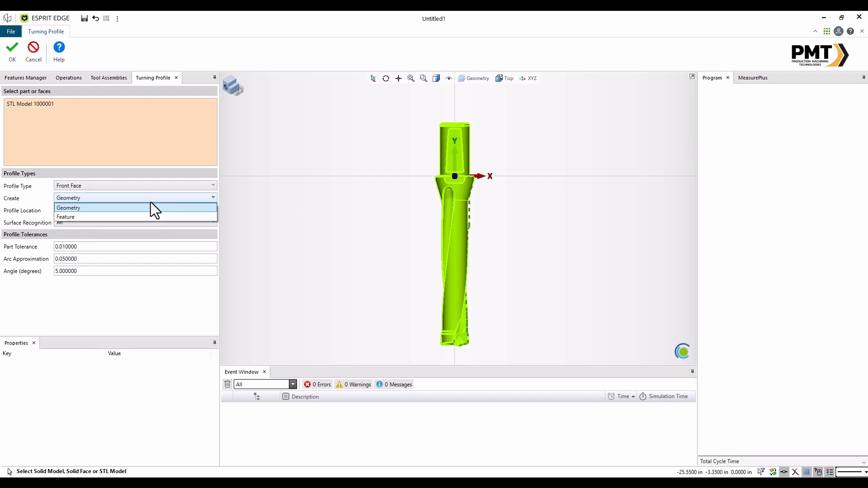
pyautogui.click(150, 202)
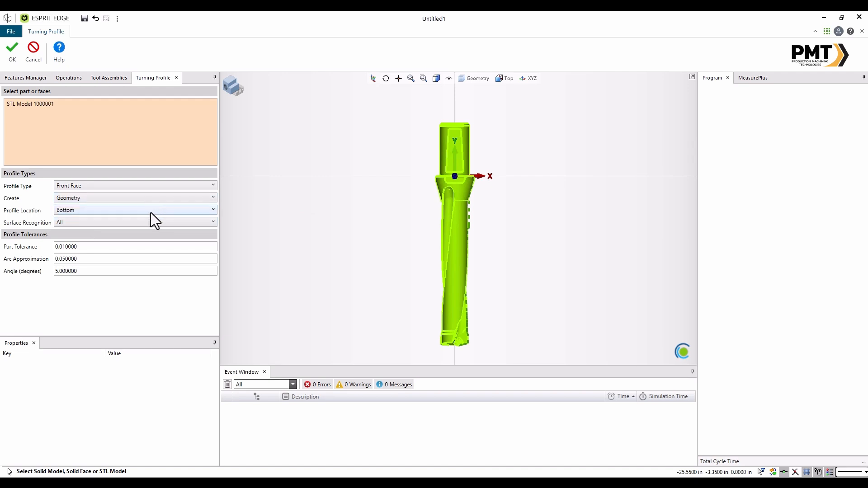
pyautogui.click(150, 212)
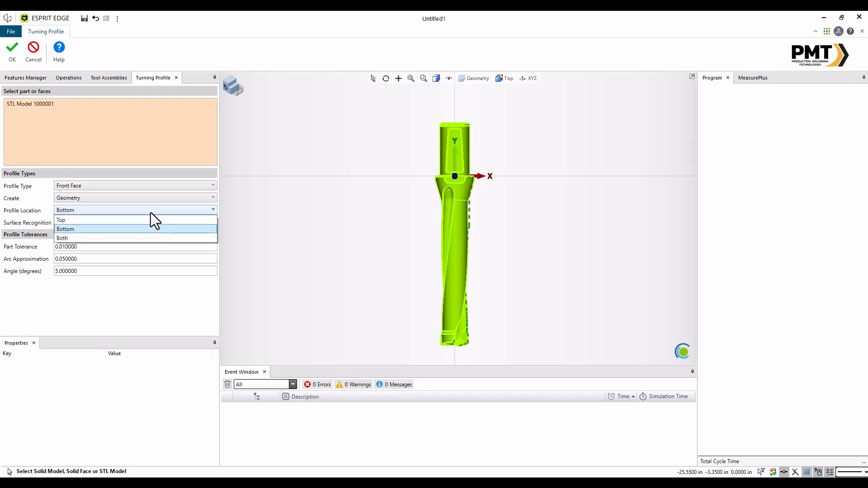
pyautogui.click(149, 220)
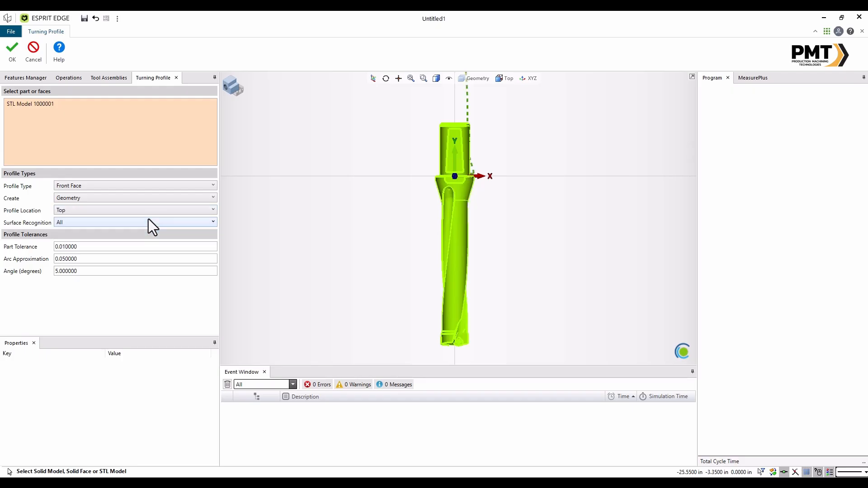
pyautogui.click(146, 212)
pyautogui.click(139, 226)
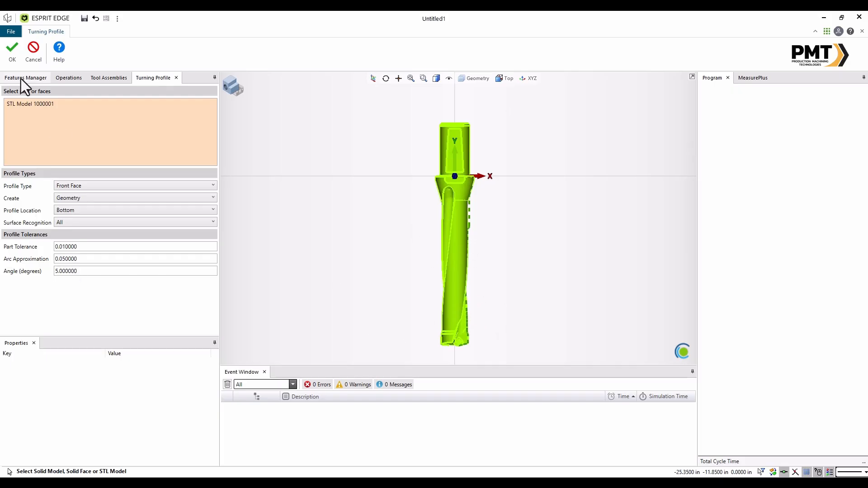
pyautogui.click(13, 53)
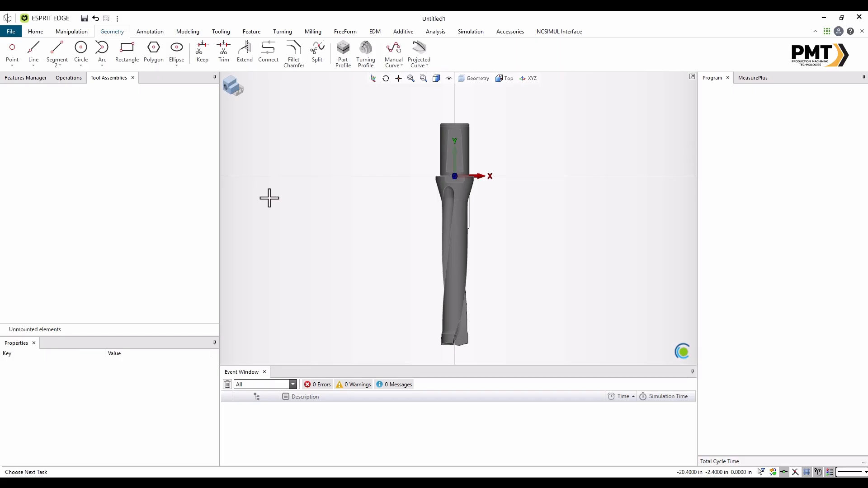
# Hide the Solid layer to isolate the extracted profile geometry
pyautogui.click(474, 80)
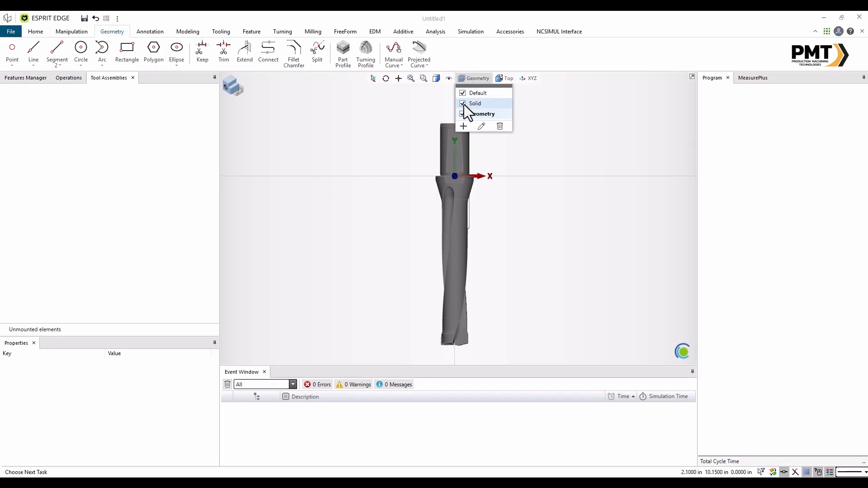
pyautogui.click(464, 104)
pyautogui.click(468, 81)
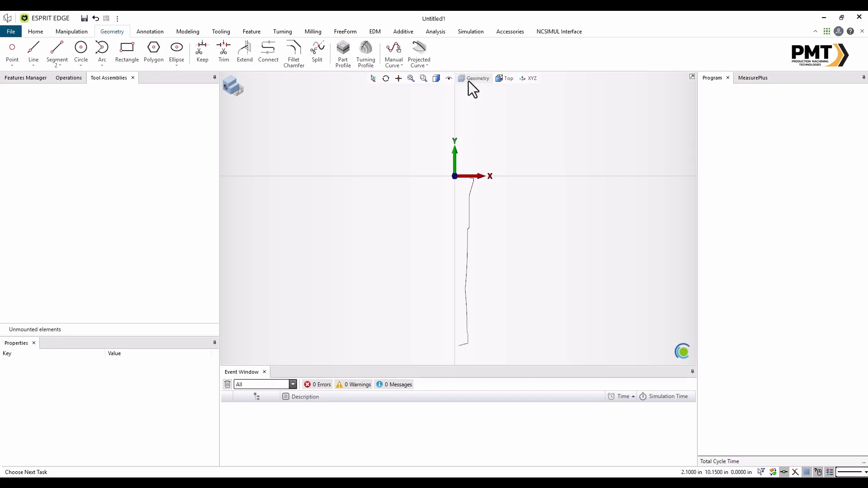
pyautogui.scroll(1, 464, 349)
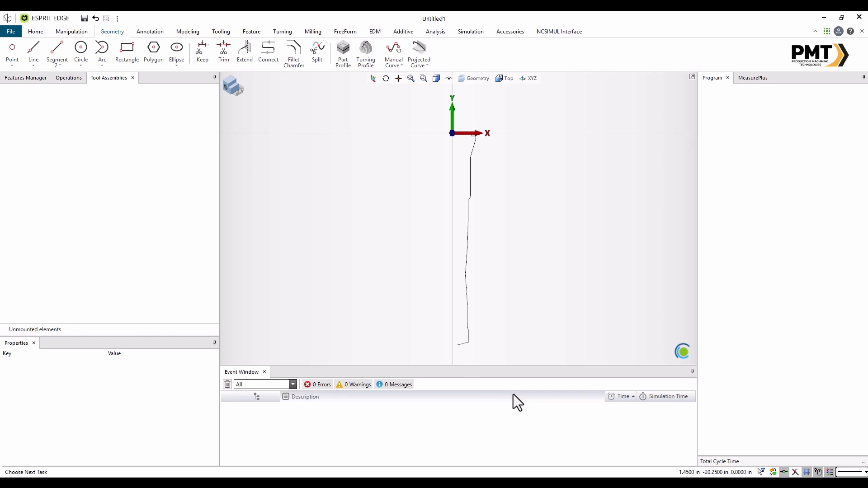
# Switch to Chrome, examine the custom mill geometry help page for profile rules and the Turning Profile instructions, and return to ESPRIT EDGE
pyautogui.click(545, 475)
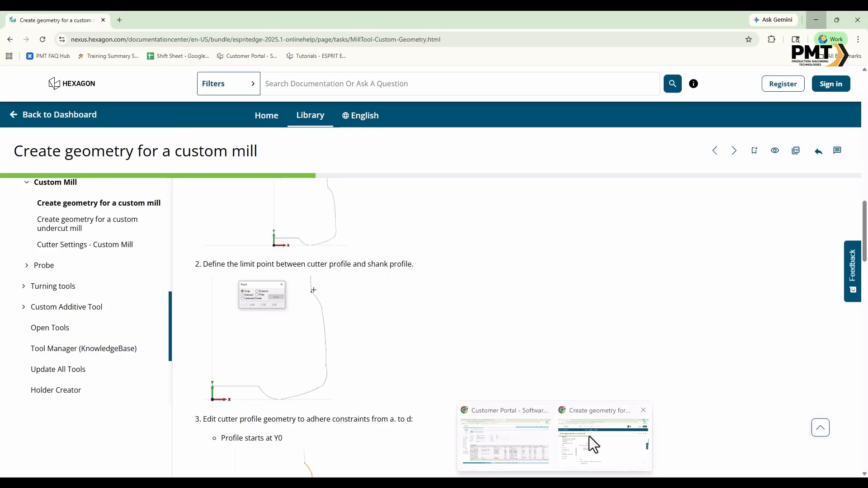
pyautogui.click(590, 435)
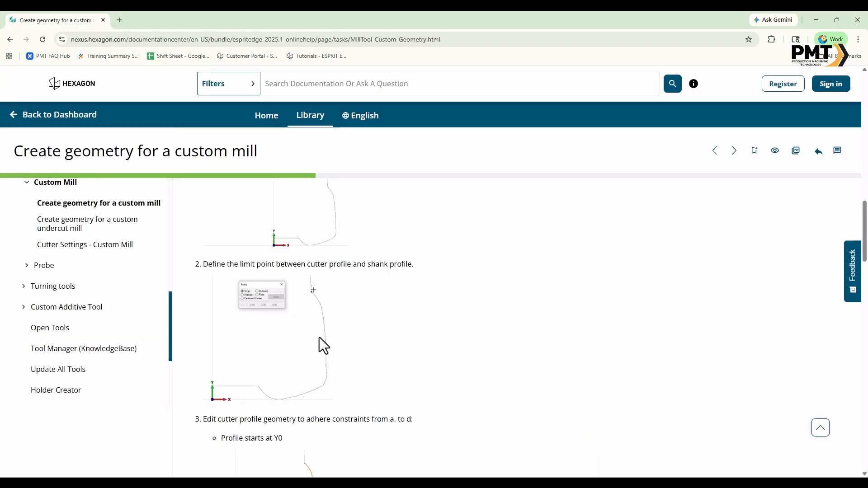
pyautogui.scroll(10, 320, 340)
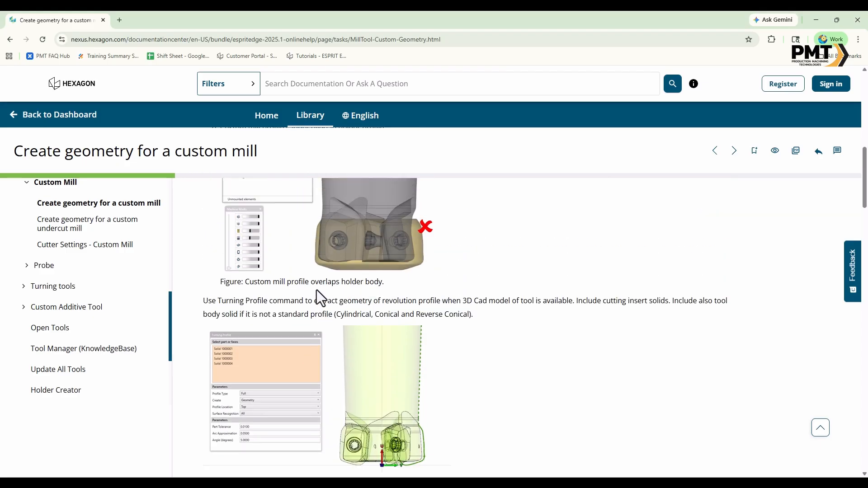
pyautogui.scroll(5, 316, 289)
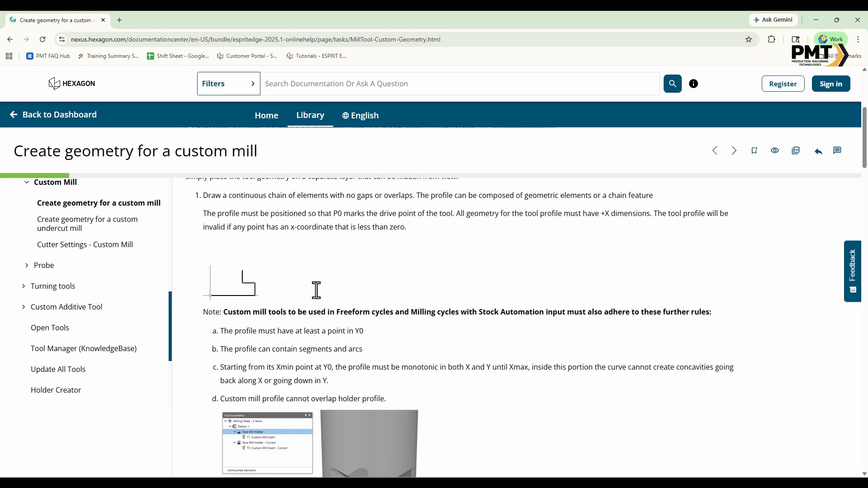
pyautogui.scroll(-1, 316, 290)
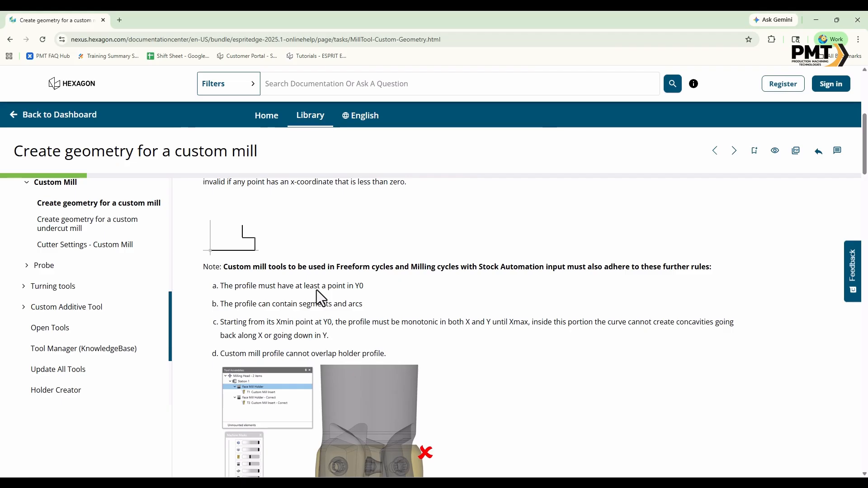
pyautogui.scroll(-5, 316, 290)
pyautogui.scroll(-8, 317, 289)
pyautogui.scroll(3, 316, 289)
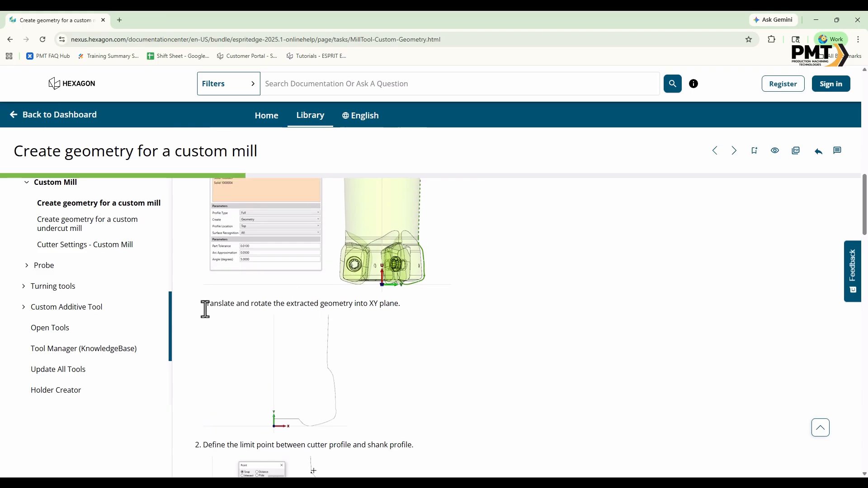
pyautogui.scroll(15, 344, 346)
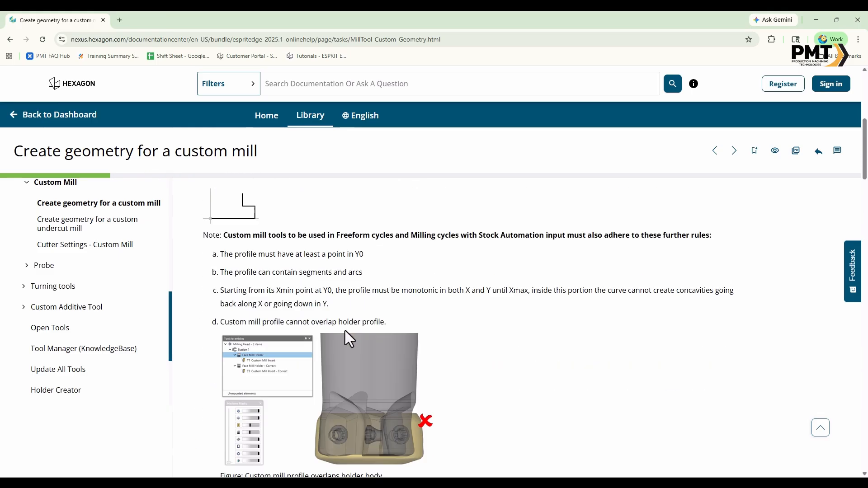
pyautogui.scroll(-3, 330, 354)
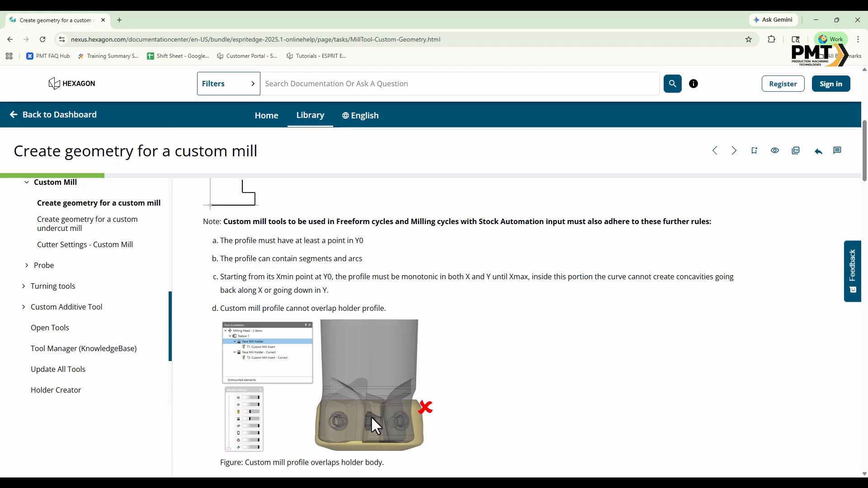
pyautogui.scroll(-3, 373, 410)
pyautogui.scroll(-2, 373, 411)
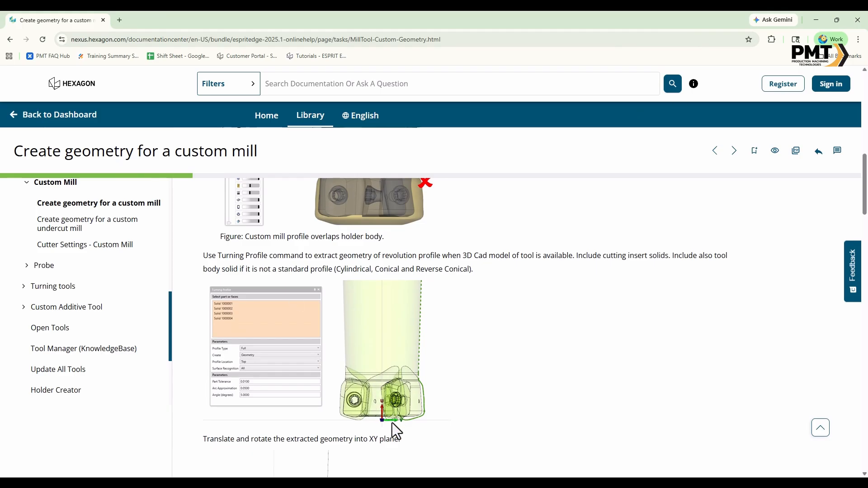
pyautogui.click(817, 22)
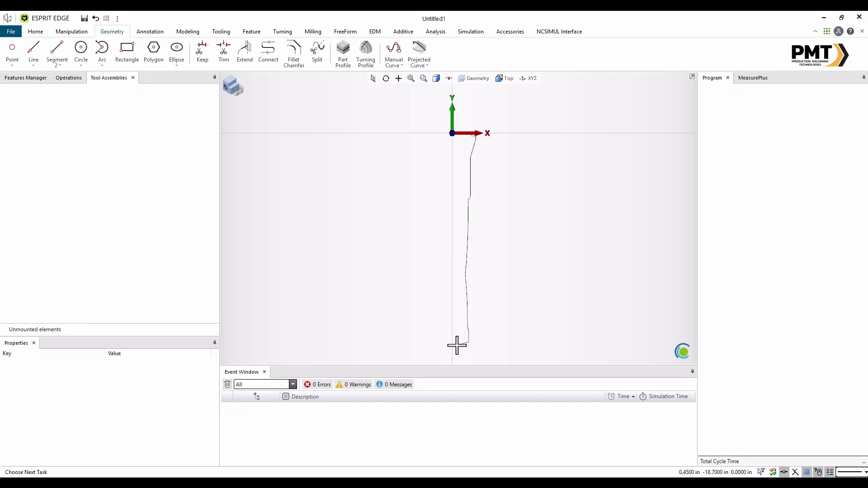
# Draw a horizontal reference line at 0 degrees through the lowest end point of the drill profile
pyautogui.scroll(2, 458, 345)
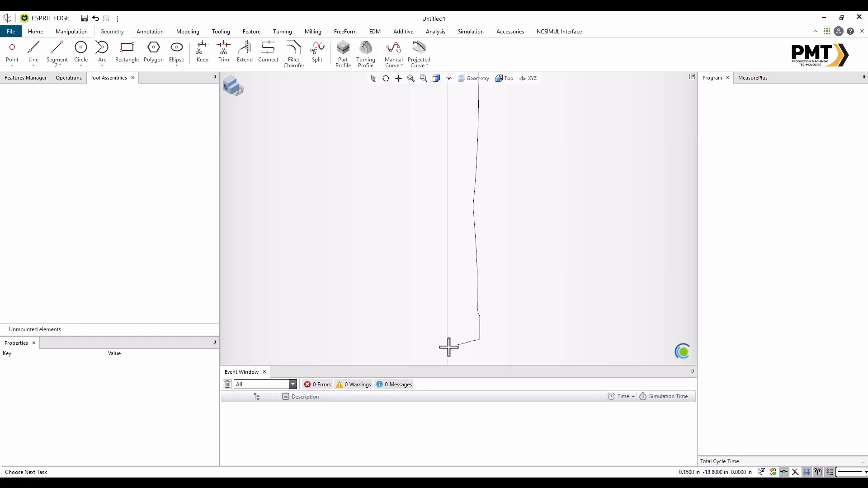
pyautogui.click(34, 53)
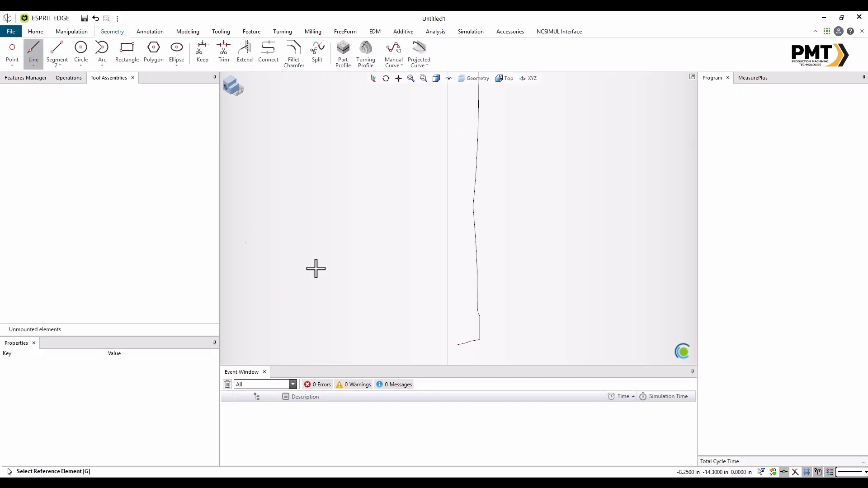
pyautogui.click(457, 346)
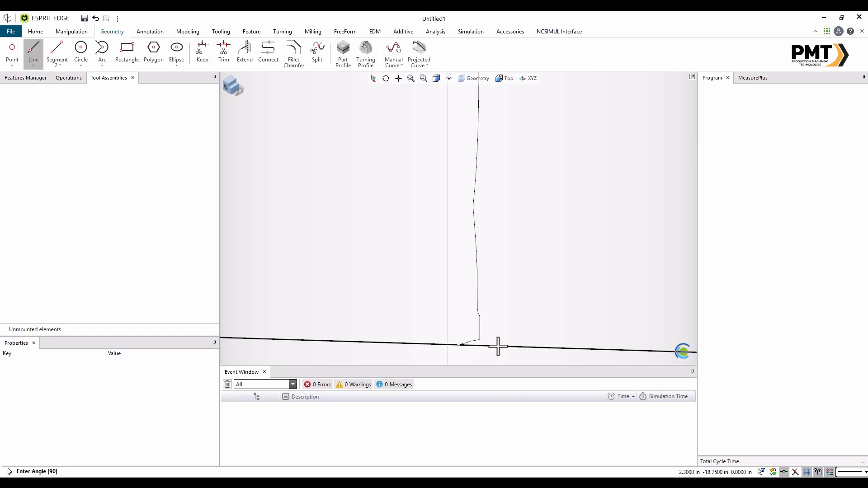
pyautogui.write('0')
pyautogui.press('Return')
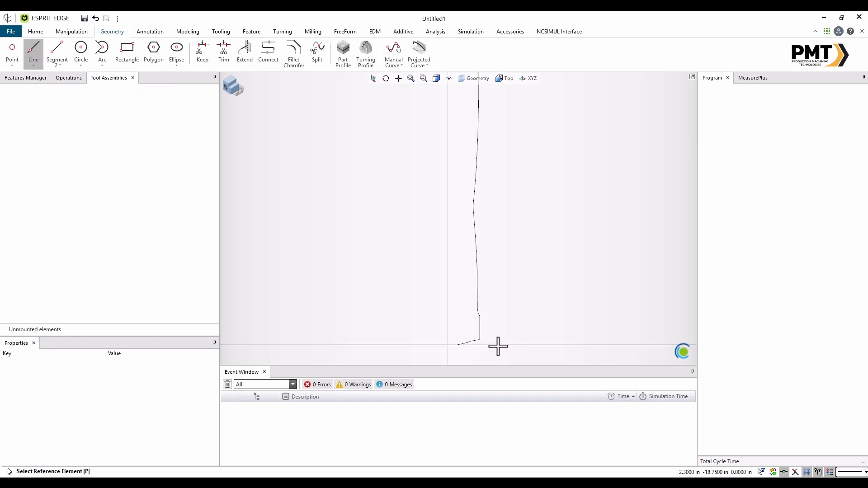
pyautogui.scroll(-2, 420, 325)
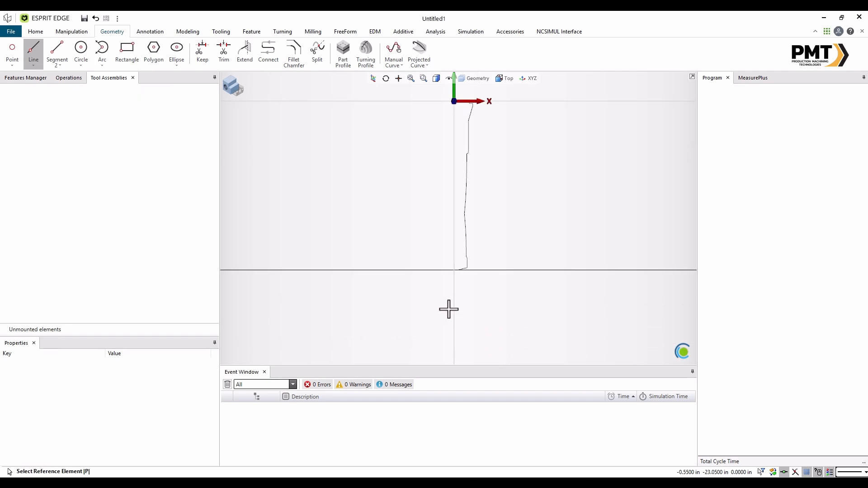
# Try to draw a vertical reference line along the Y axis at a distance of 0
pyautogui.scroll(-1, 449, 308)
pyautogui.scroll(2, 482, 130)
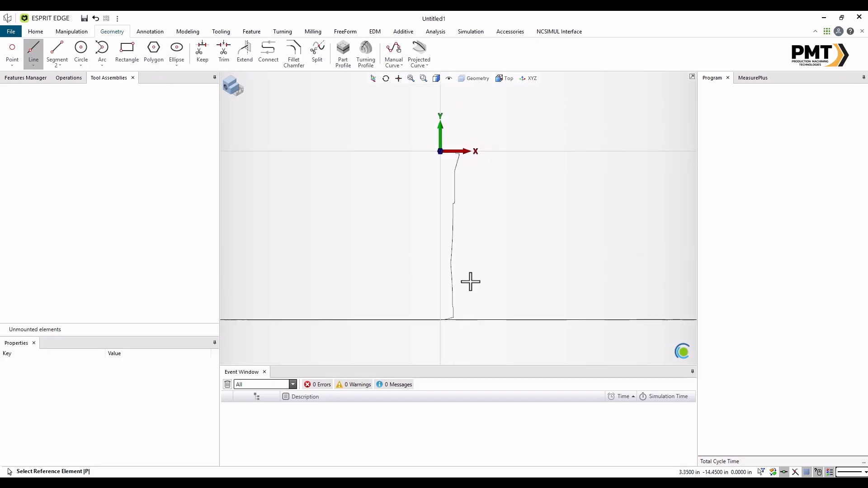
pyautogui.scroll(1, 470, 282)
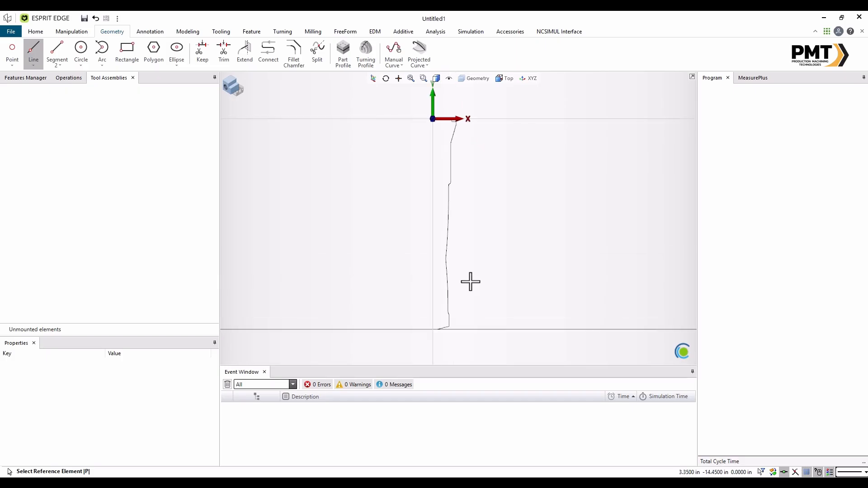
pyautogui.click(433, 213)
pyautogui.click(433, 213)
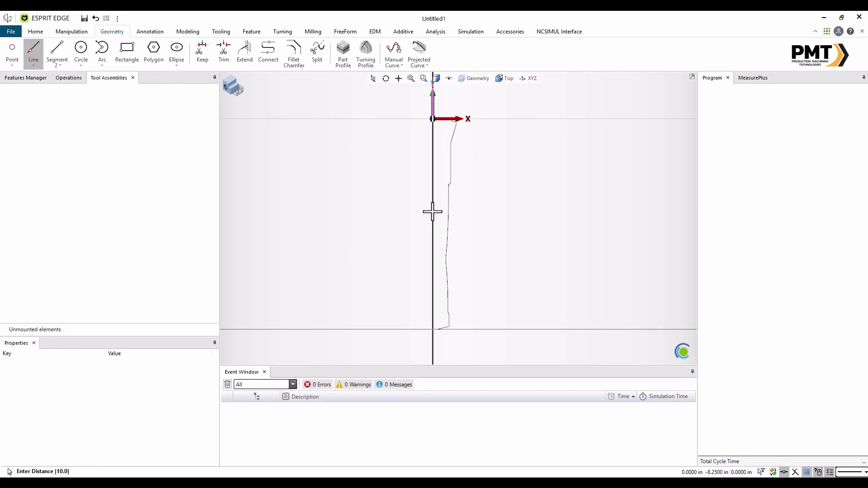
pyautogui.write('0')
pyautogui.press('Return')
pyautogui.click(432, 211)
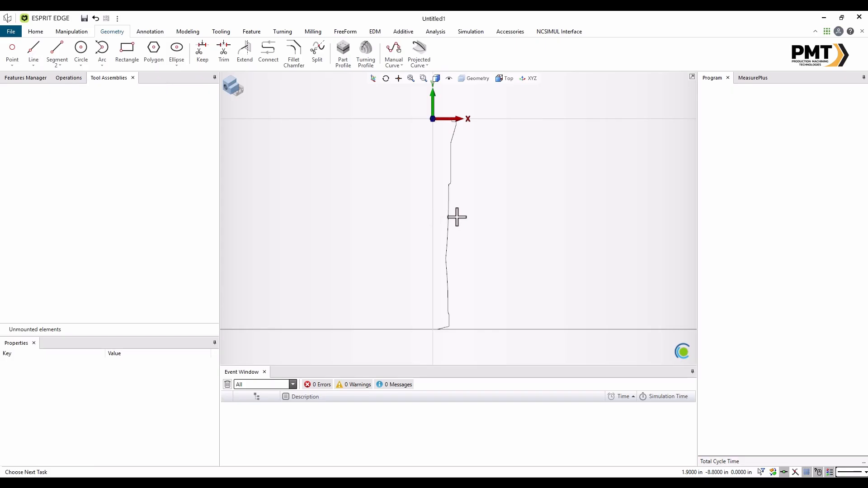
pyautogui.click(433, 257)
pyautogui.press('Escape')
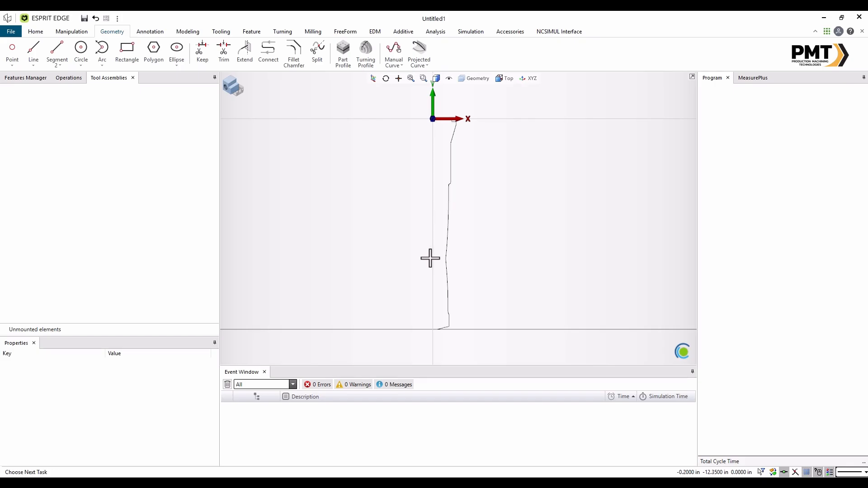
# Try to trim the part of the lower horizontal line beyond the Y axis, and undo the trim
pyautogui.moveTo(424, 259); pyautogui.dragTo(418, 265, button='middle')
pyautogui.scroll(-2, 413, 266)
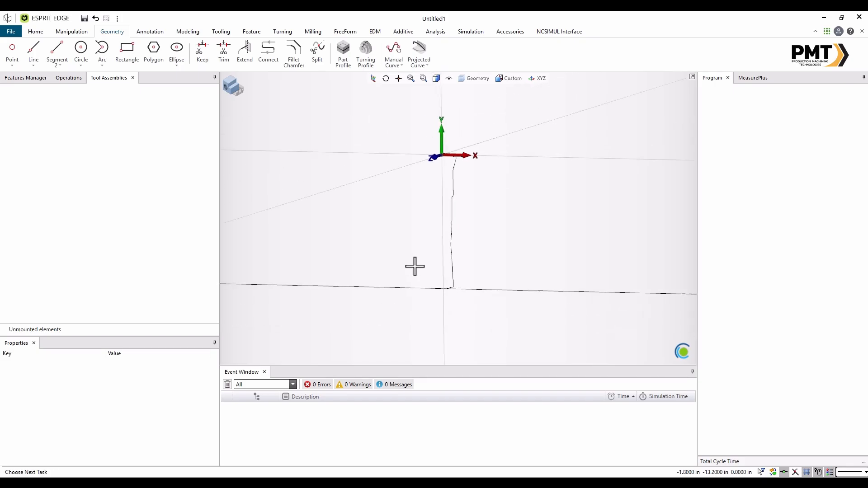
pyautogui.scroll(1, 427, 265)
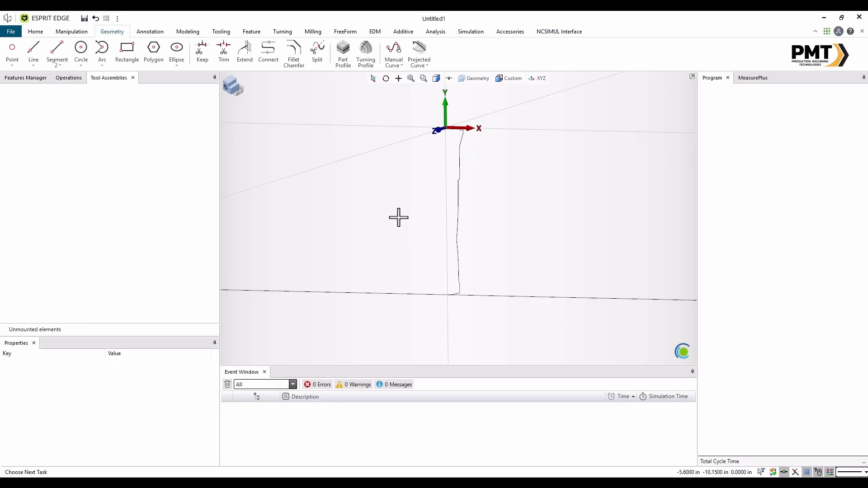
pyautogui.click(224, 56)
pyautogui.click(394, 295)
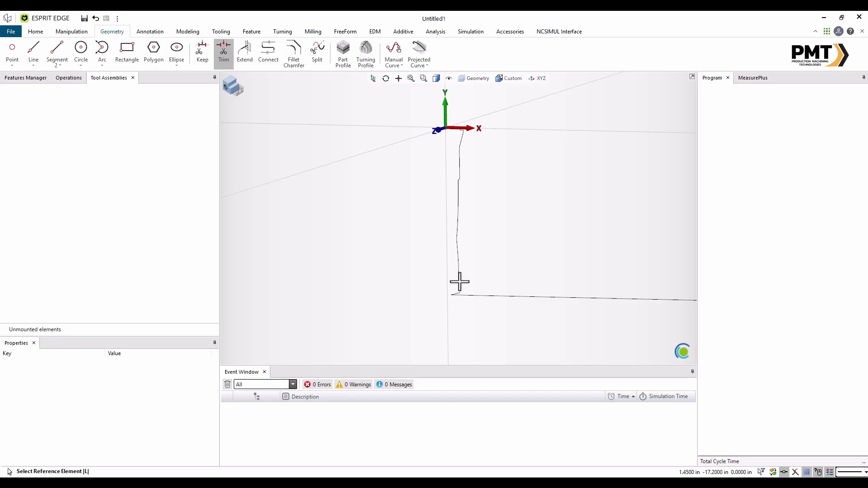
pyautogui.hotkey('ctrl', 'z')
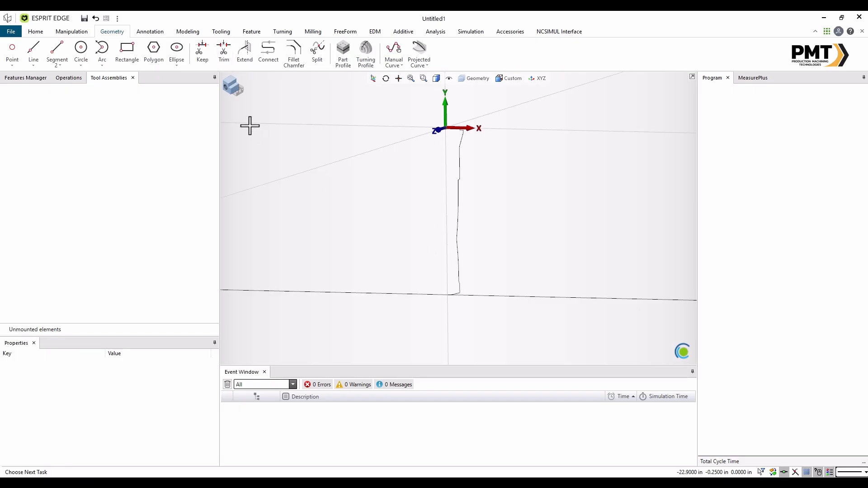
# Draw a vertical line parallel to the Y axis at distance 0 to close the profile along its centre
pyautogui.click(34, 51)
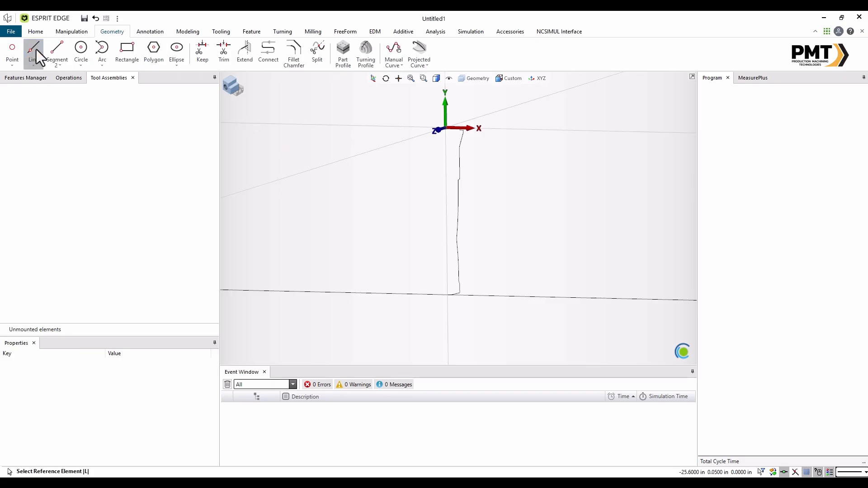
pyautogui.click(445, 210)
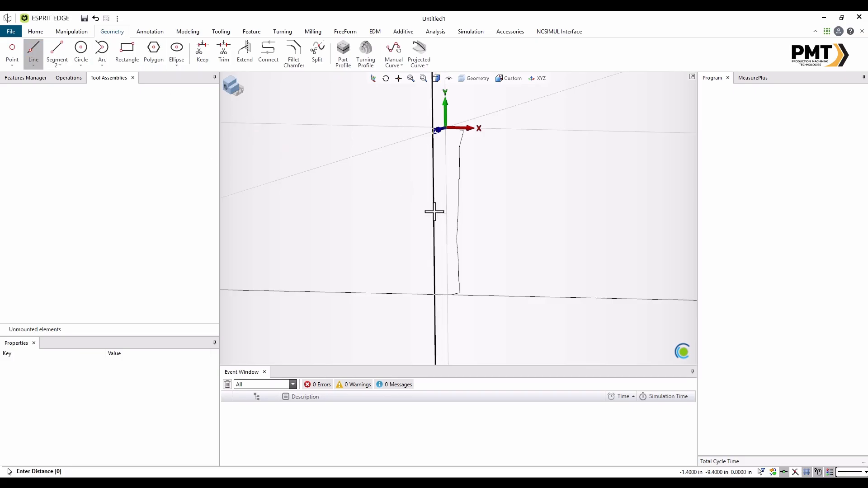
pyautogui.press('Escape')
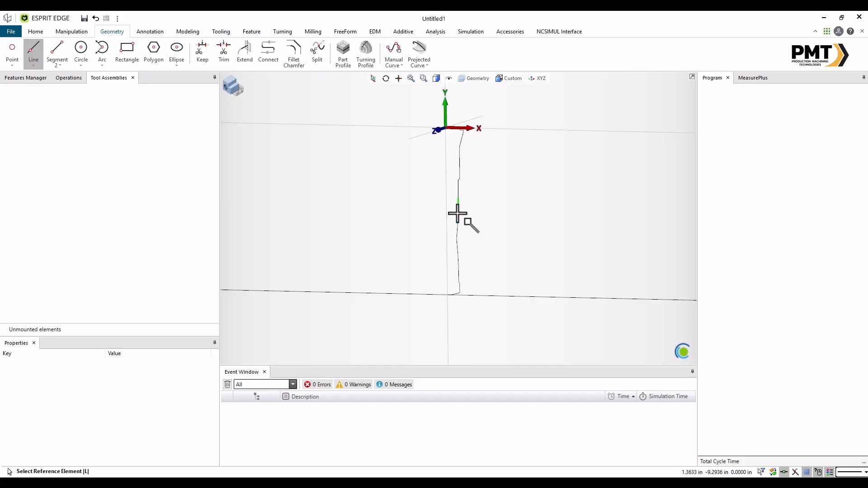
pyautogui.press('Escape')
pyautogui.press('Return')
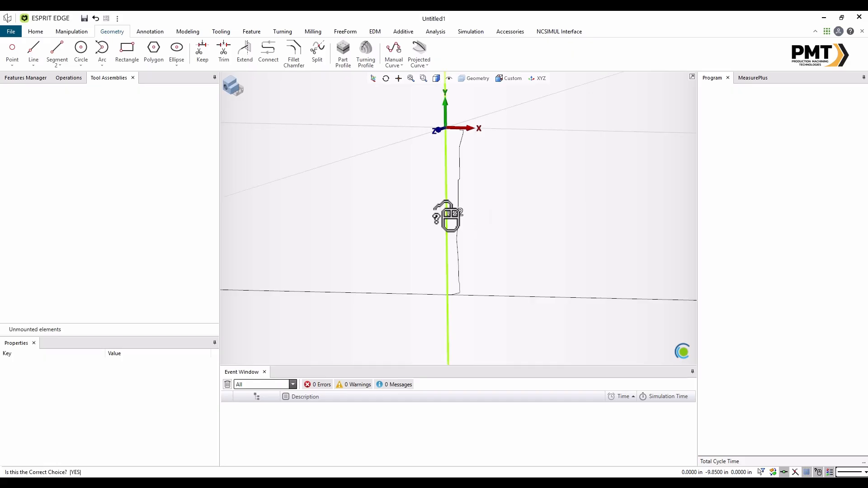
pyautogui.press('Escape')
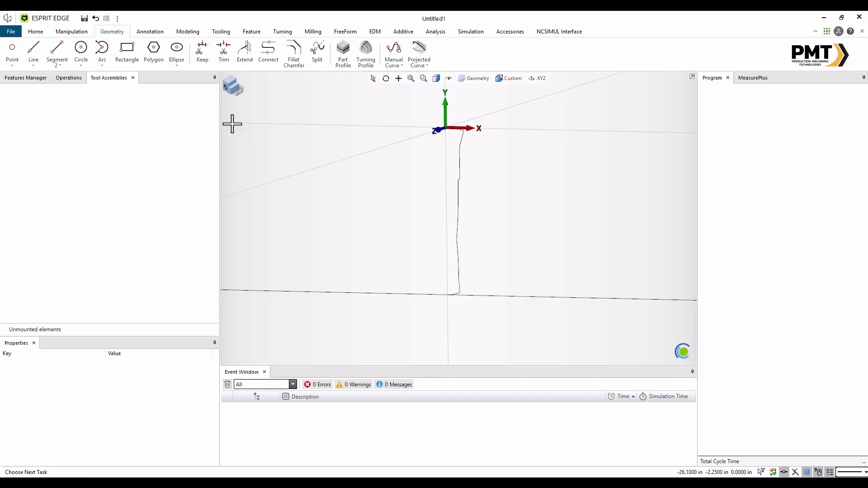
# Trim away the lower horizontal line on both sides of the profile's bottom end and the vertical line below it
pyautogui.click(224, 53)
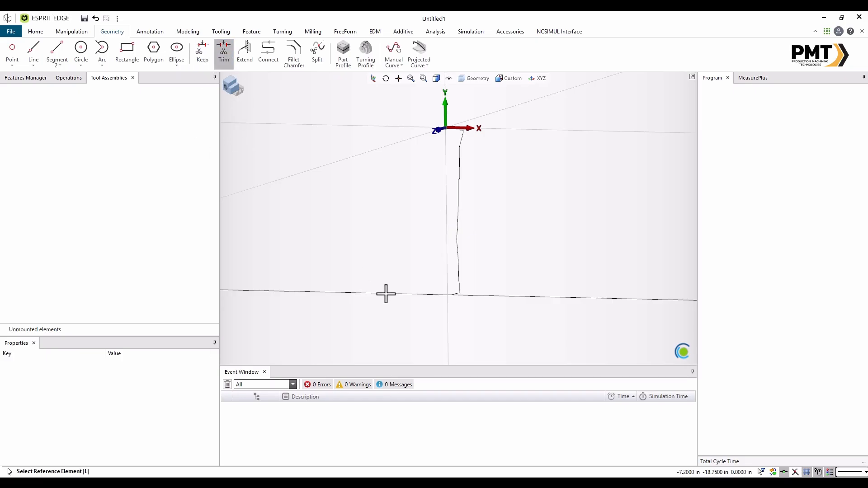
pyautogui.click(387, 294)
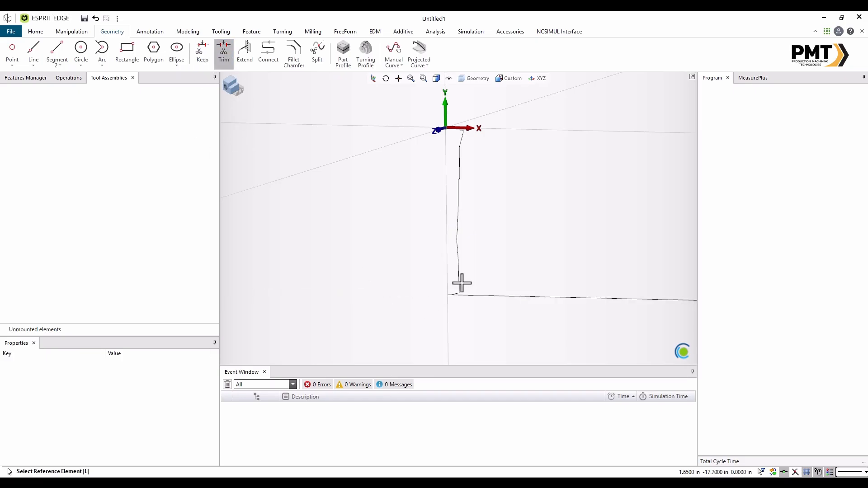
pyautogui.click(469, 296)
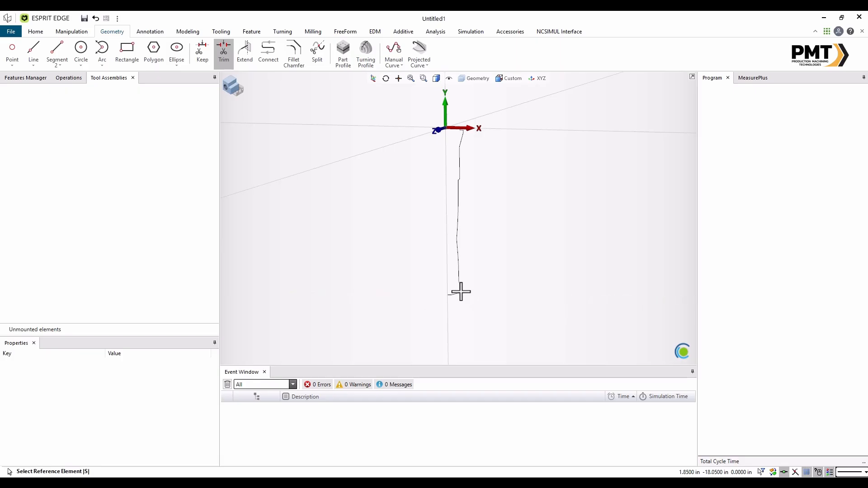
pyautogui.scroll(3, 463, 123)
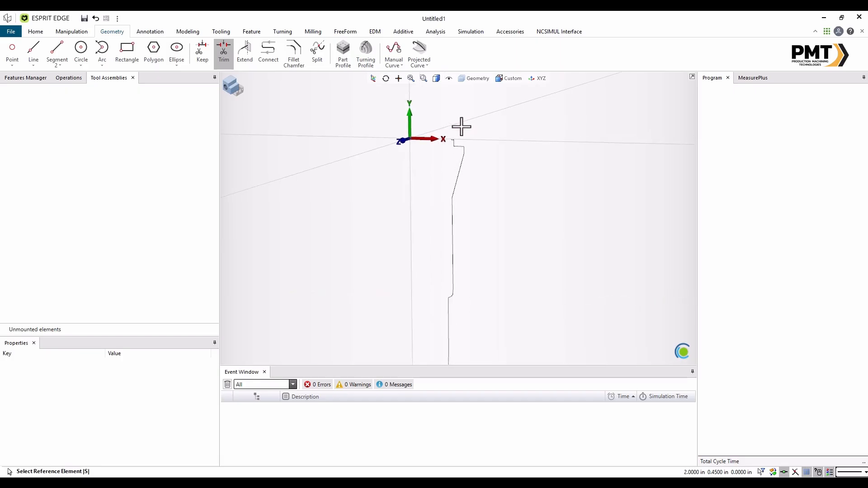
pyautogui.scroll(-2, 426, 195)
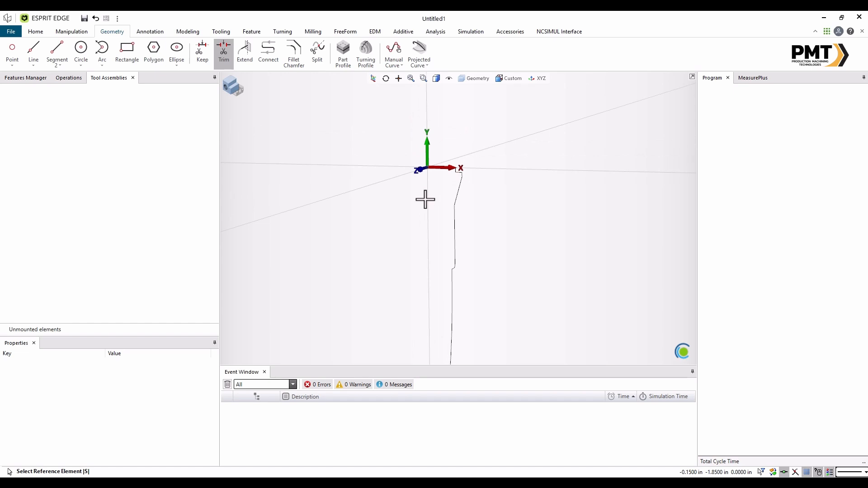
pyautogui.scroll(-2, 428, 196)
pyautogui.scroll(-2, 431, 213)
pyautogui.scroll(2, 453, 320)
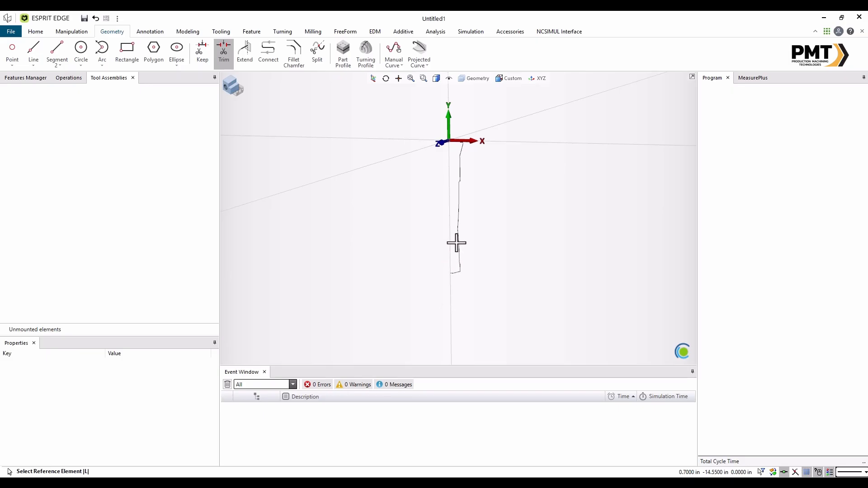
pyautogui.scroll(-1, 449, 249)
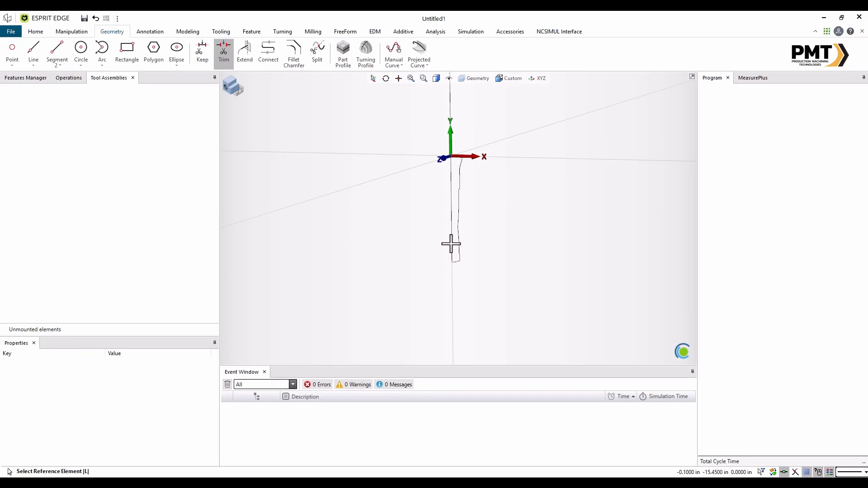
pyautogui.scroll(-1, 452, 247)
pyautogui.scroll(1, 468, 149)
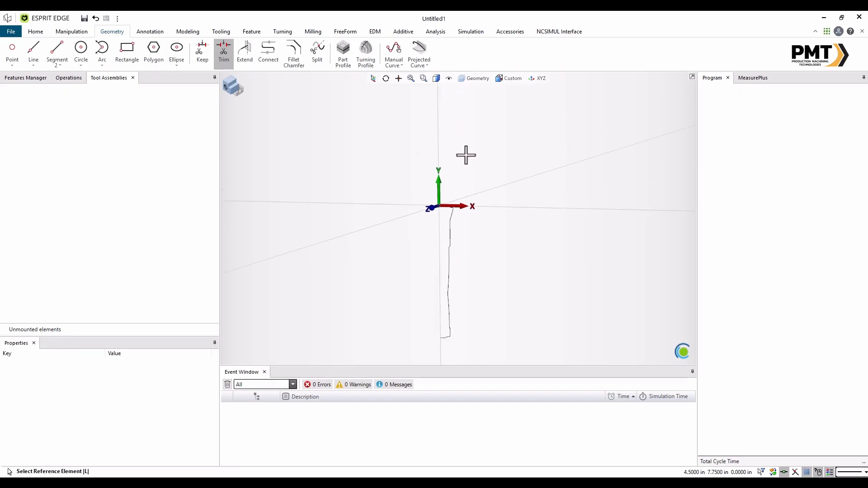
# Draw a horizontal line at 0 degrees through the end point of the small arc at the profile's upper end
pyautogui.scroll(2, 450, 202)
pyautogui.scroll(1, 449, 206)
pyautogui.scroll(1, 441, 204)
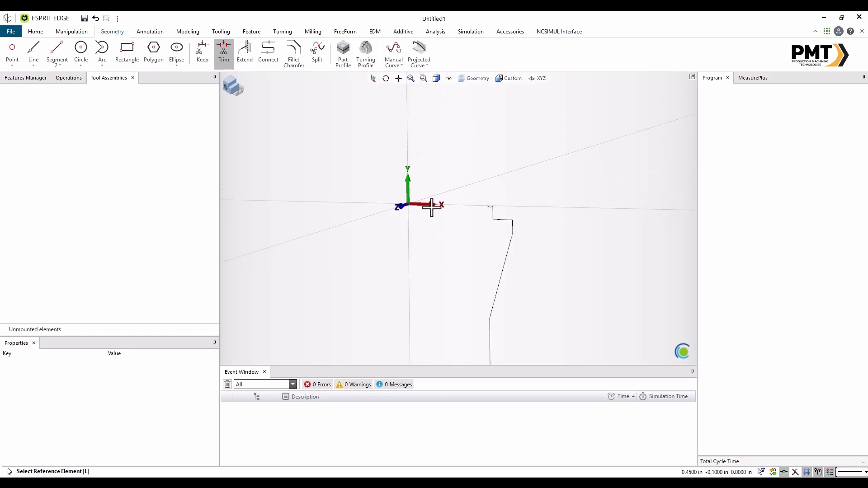
pyautogui.press('Escape')
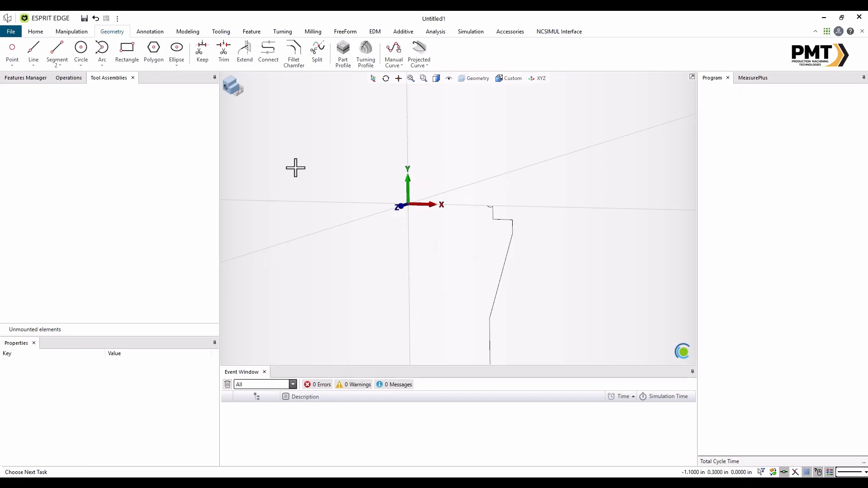
pyautogui.click(34, 50)
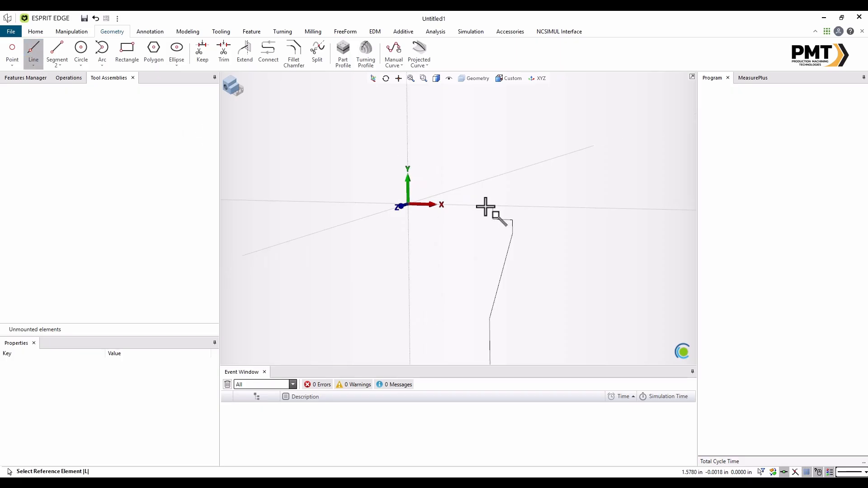
pyautogui.scroll(3, 484, 208)
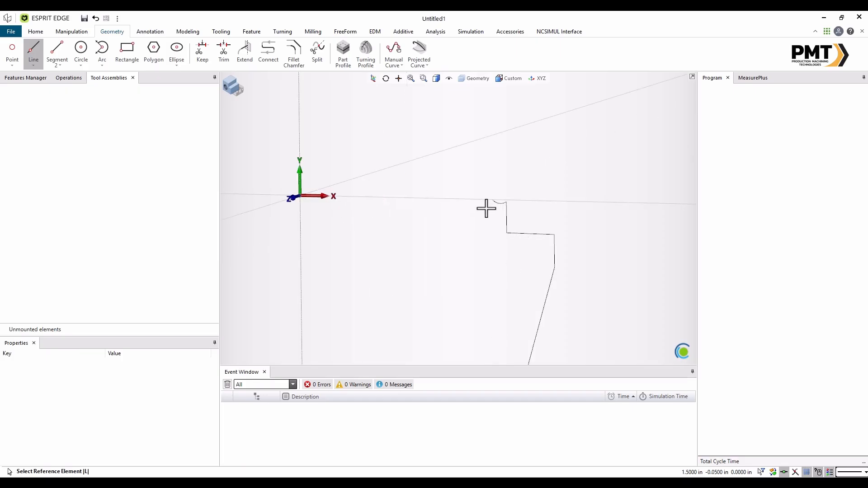
pyautogui.click(492, 200)
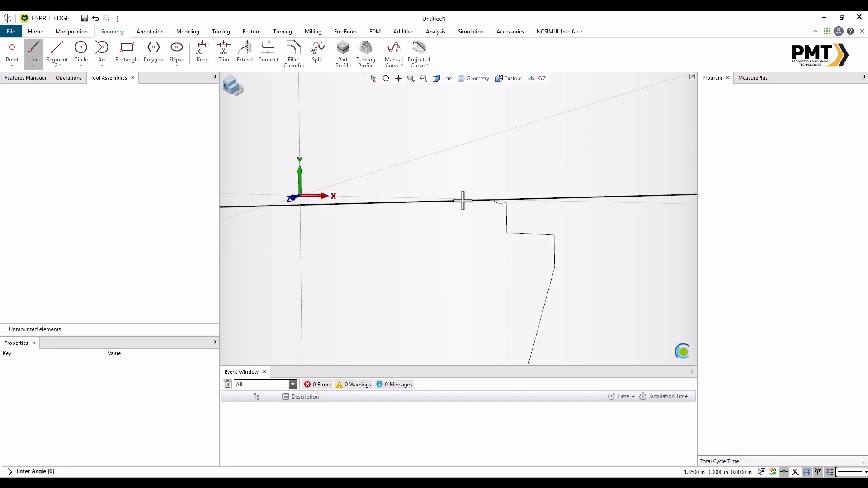
pyautogui.write('5')
pyautogui.press('Return')
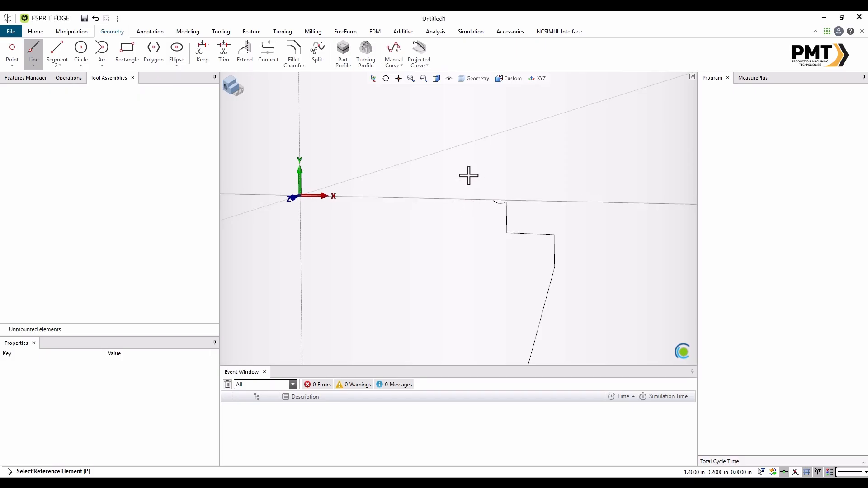
pyautogui.press('Escape')
# Trim the vertical line above the origin and the upper horizontal line on both sides of the profile
pyautogui.scroll(-3, 467, 177)
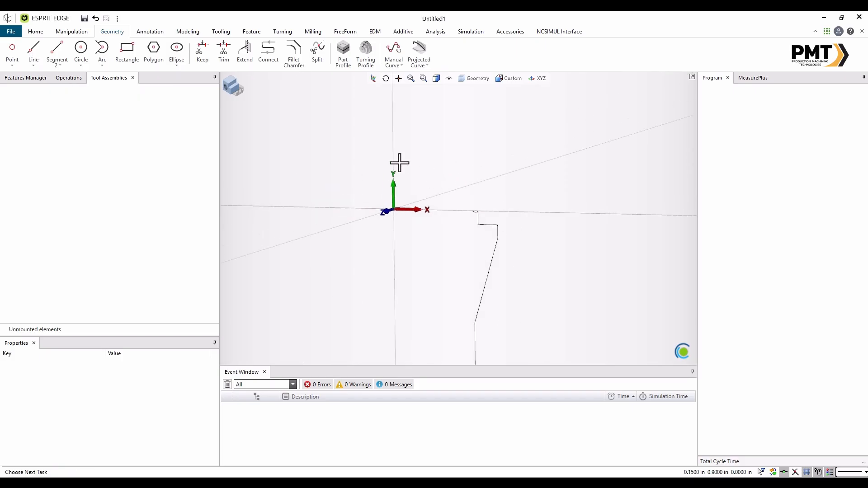
pyautogui.click(222, 57)
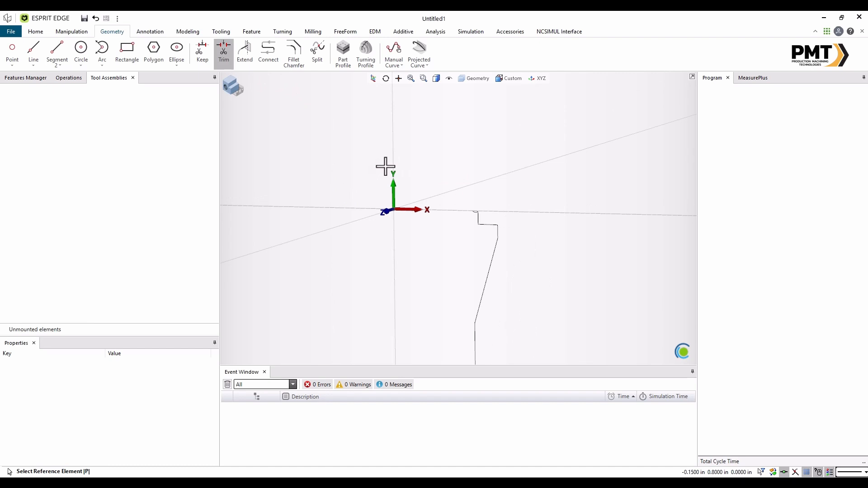
pyautogui.click(392, 142)
pyautogui.click(393, 141)
pyautogui.click(349, 208)
pyautogui.click(349, 208)
pyautogui.click(540, 212)
pyautogui.click(541, 213)
pyautogui.press('Escape')
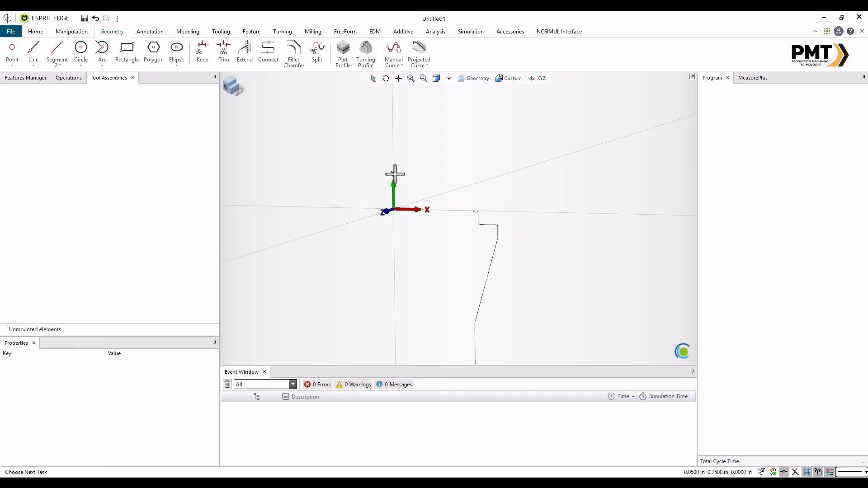
# Select the whole closed drill profile, including the vertical centre line, as one group
pyautogui.scroll(-3, 400, 180)
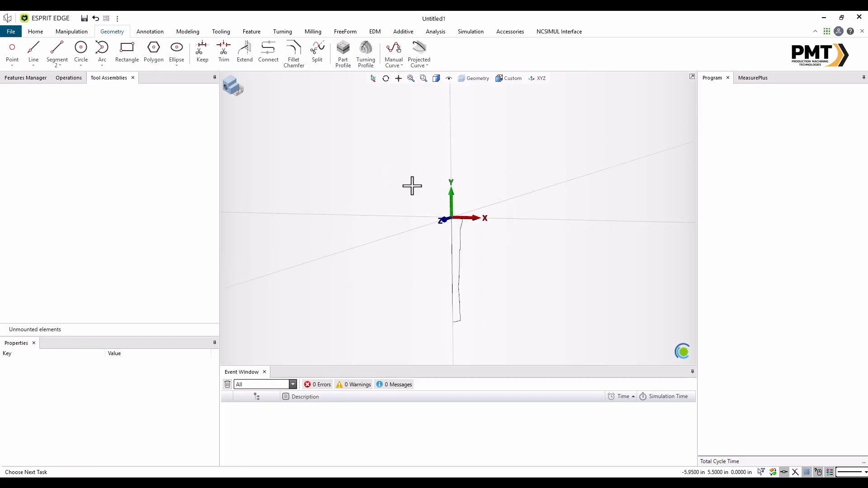
pyautogui.scroll(3, 458, 312)
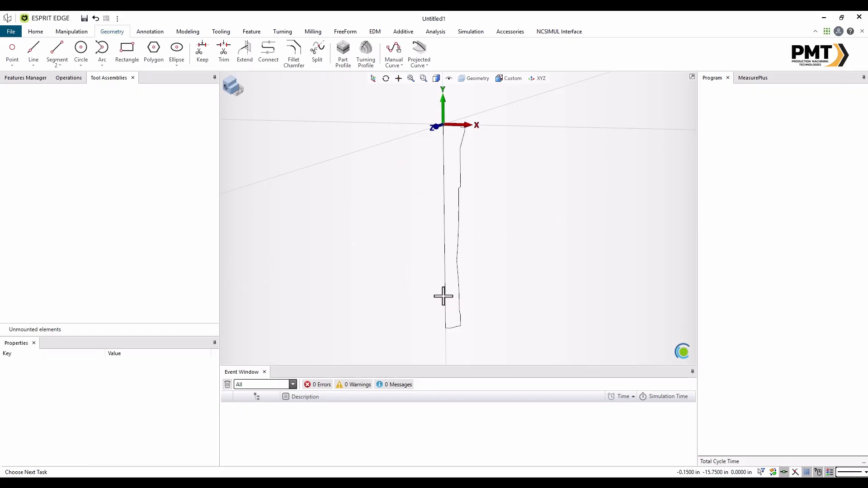
pyautogui.click(445, 293)
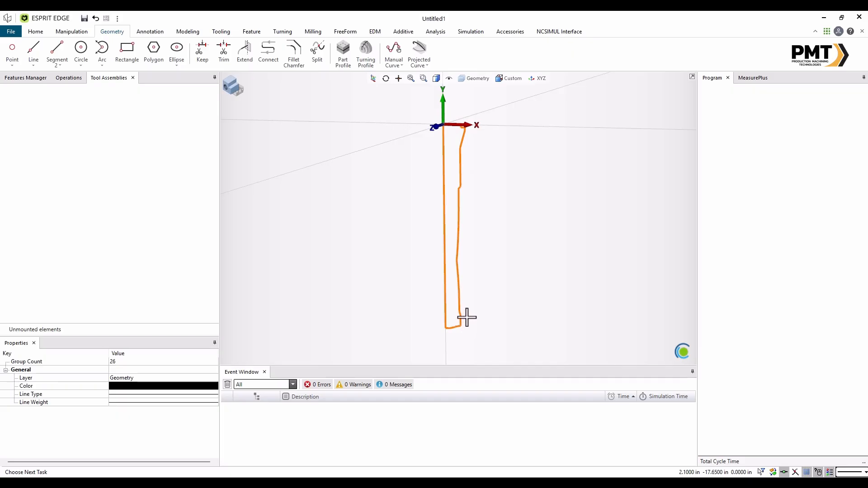
pyautogui.scroll(-1, 467, 318)
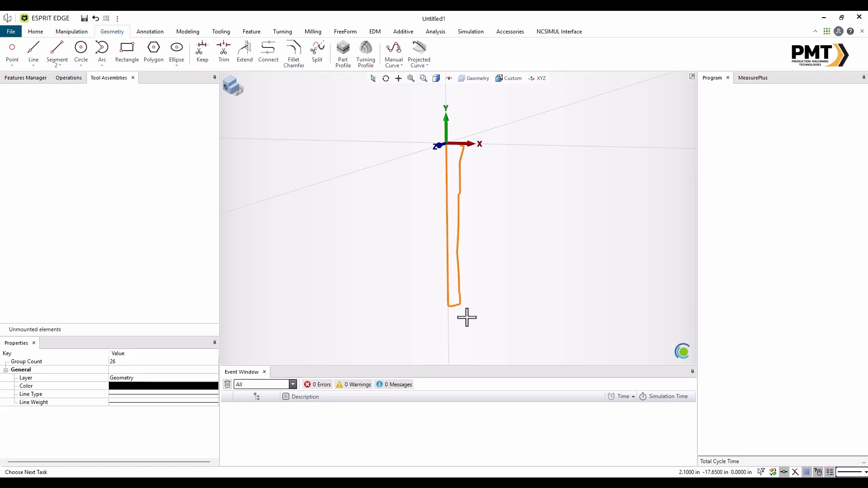
# Deselect the group and inspect the length of the vertical centre line in its properties
pyautogui.press('Escape')
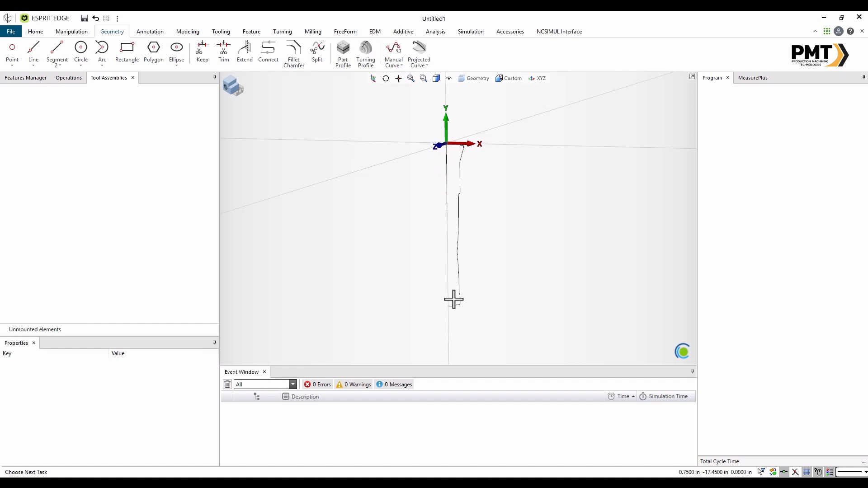
pyautogui.click(447, 215)
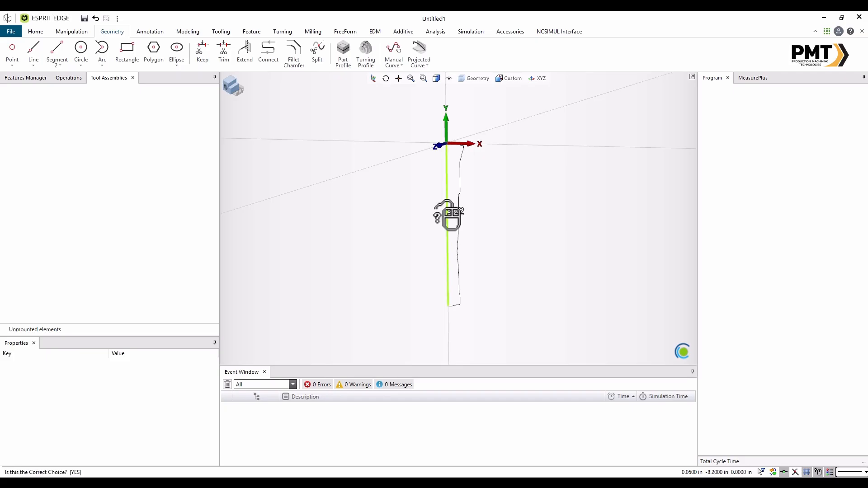
pyautogui.click(447, 215)
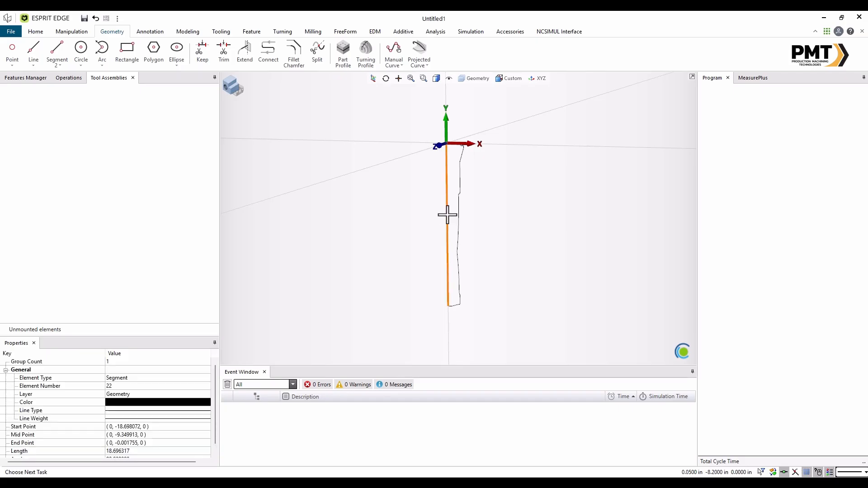
pyautogui.scroll(-1, 142, 449)
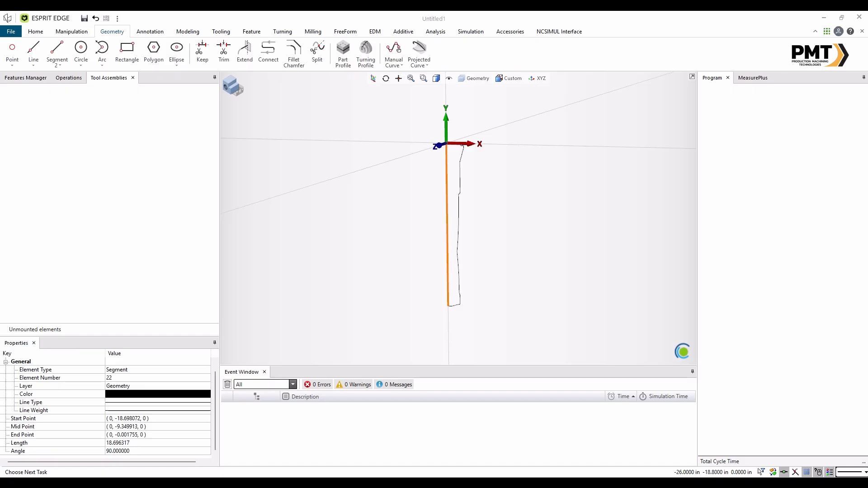
pyautogui.click(502, 209)
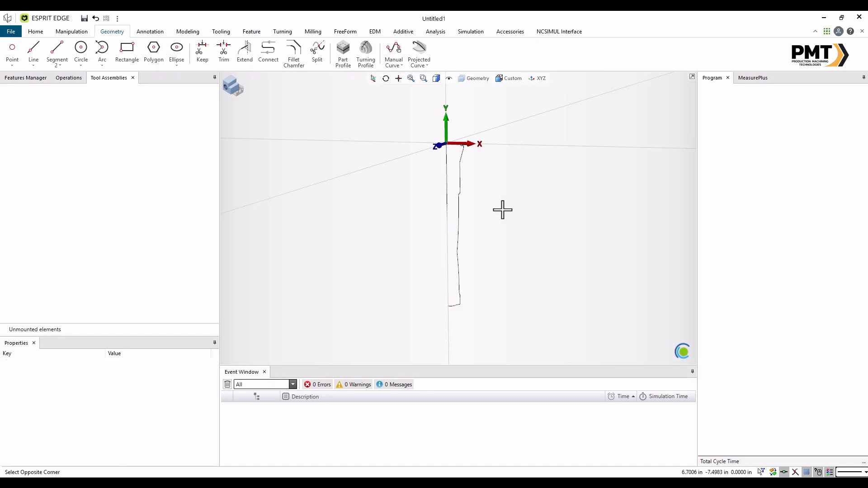
# Select the whole closed drill profile and translate it as a move by 18.696317 in along Y, with X and Z at 0.0
pyautogui.click(447, 240)
pyautogui.click(447, 240)
pyautogui.rightClick(459, 234)
pyautogui.click(470, 240)
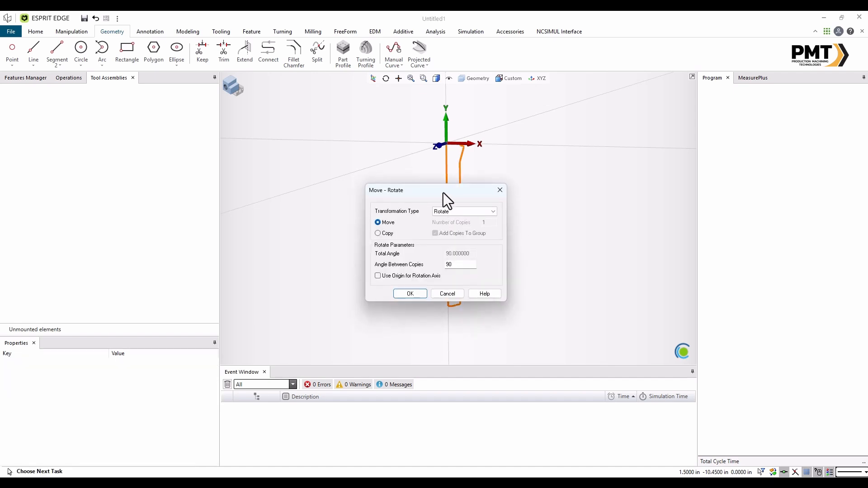
pyautogui.moveTo(443, 192); pyautogui.dragTo(617, 175)
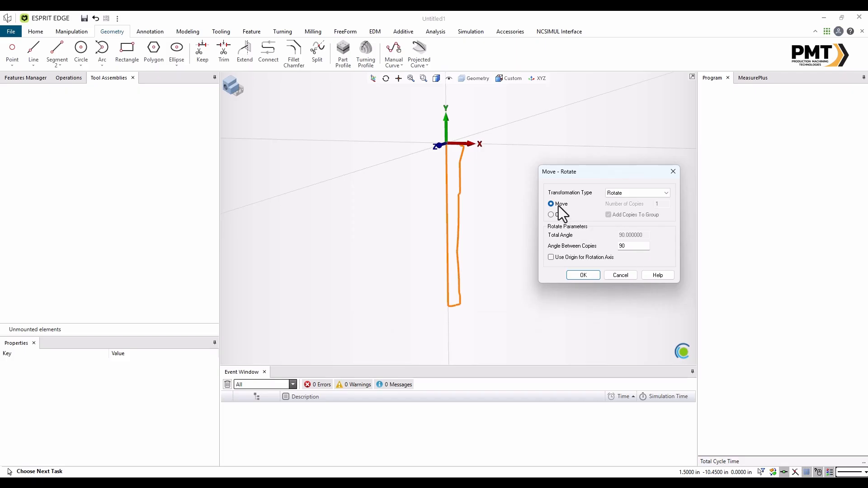
pyautogui.click(633, 193)
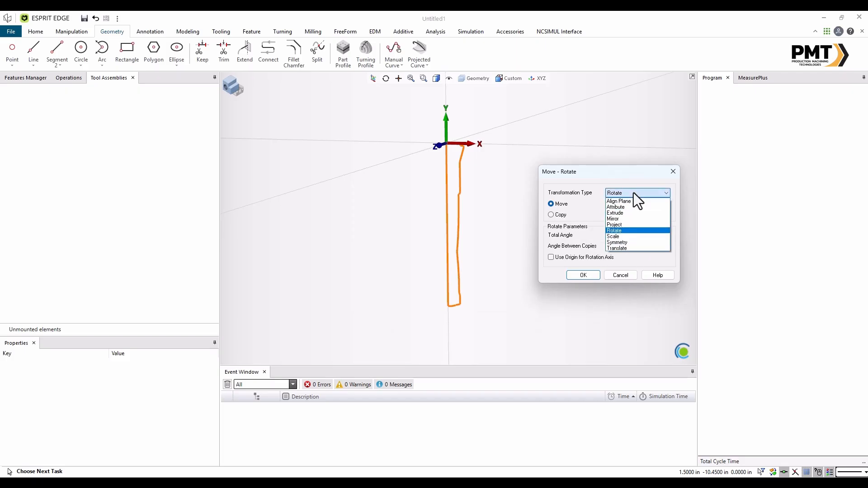
pyautogui.click(632, 256)
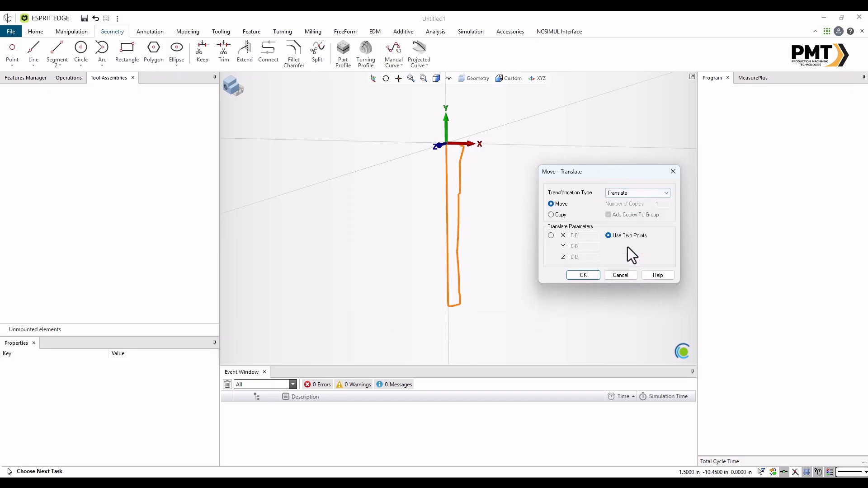
pyautogui.click(551, 235)
pyautogui.doubleClick(585, 246)
pyautogui.write('18.6')
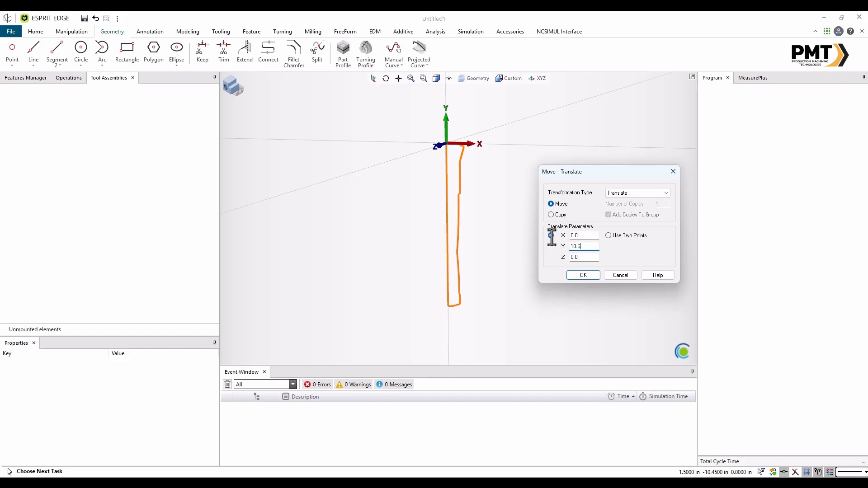
pyautogui.write('96317')
pyautogui.press('Return')
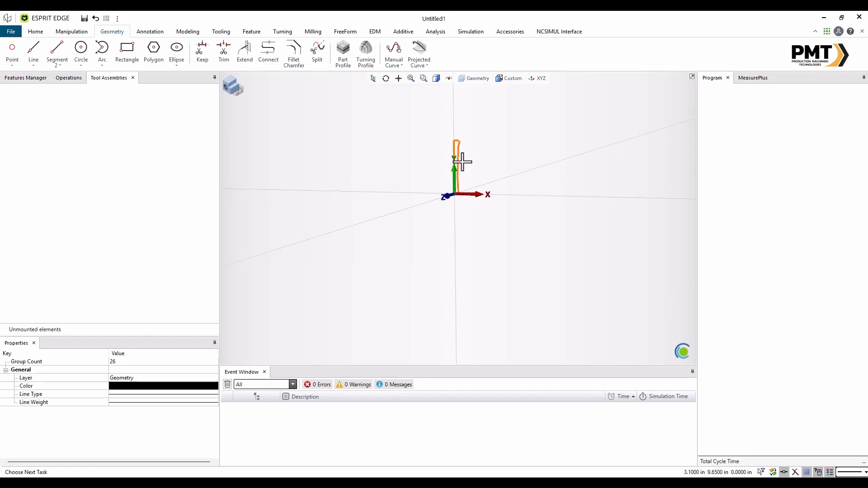
pyautogui.scroll(3, 463, 136)
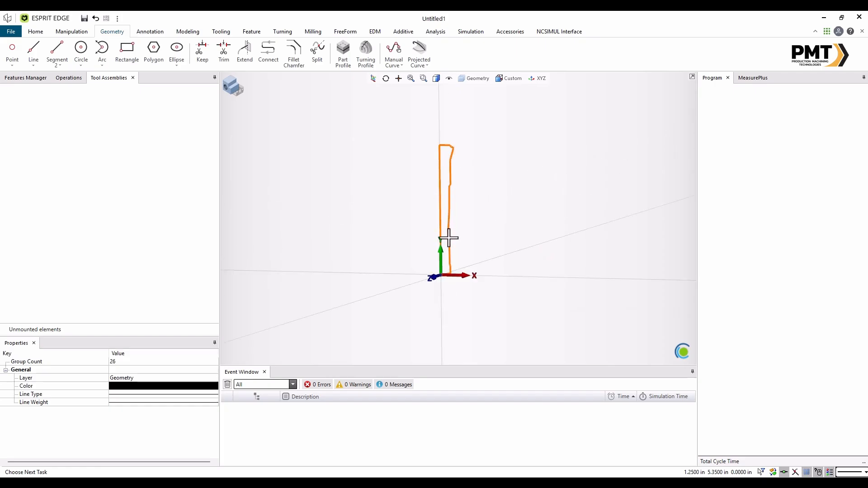
pyautogui.click(417, 241)
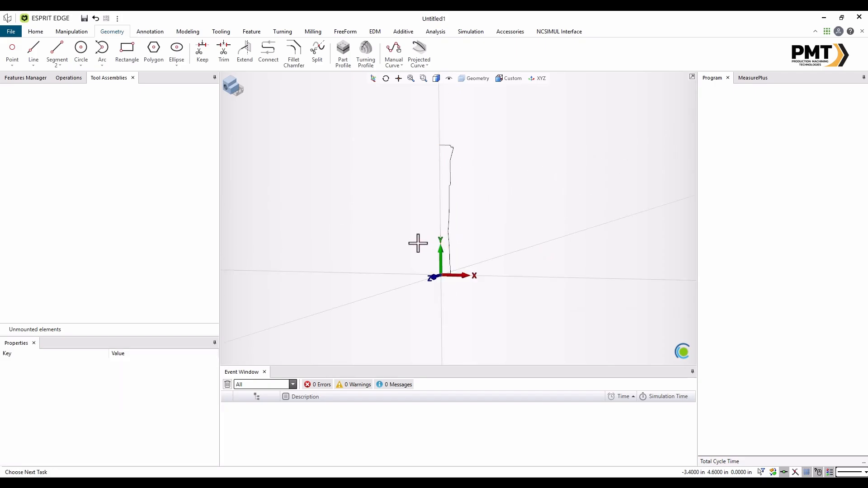
# Inspect the moved profile, then switch to the browser and read the custom mill help on defining the cutter and shank limit point
pyautogui.scroll(2, 435, 275)
pyautogui.scroll(-2, 439, 293)
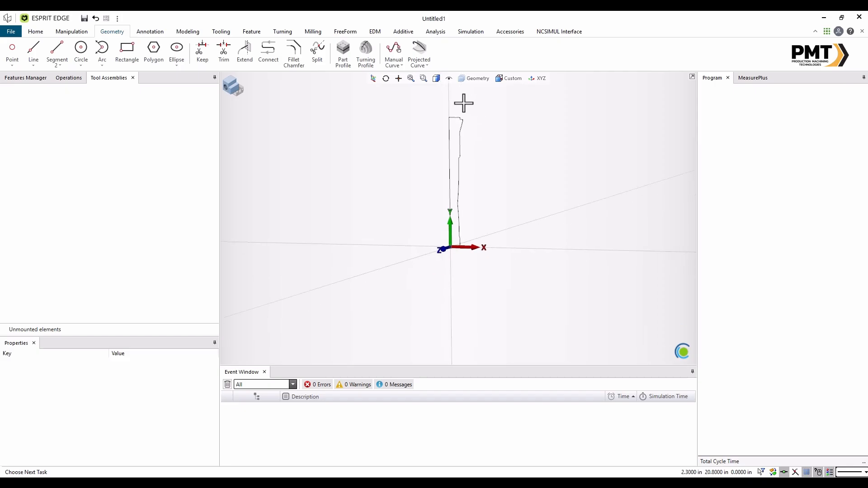
pyautogui.scroll(1, 463, 104)
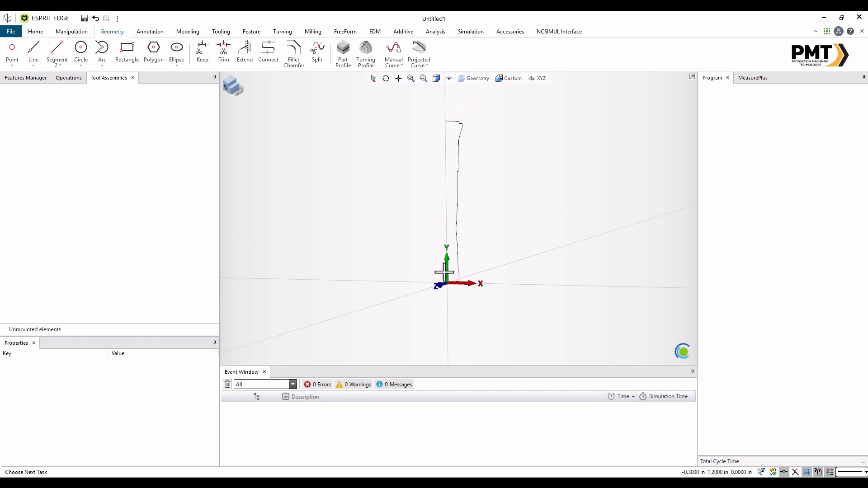
pyautogui.moveTo(451, 300); pyautogui.dragTo(463, 301, button='middle')
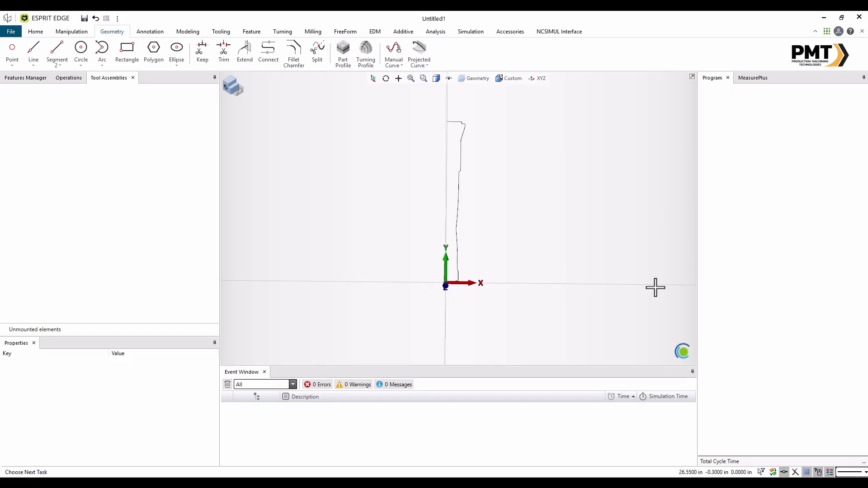
pyautogui.scroll(1, 456, 269)
pyautogui.scroll(1, 456, 277)
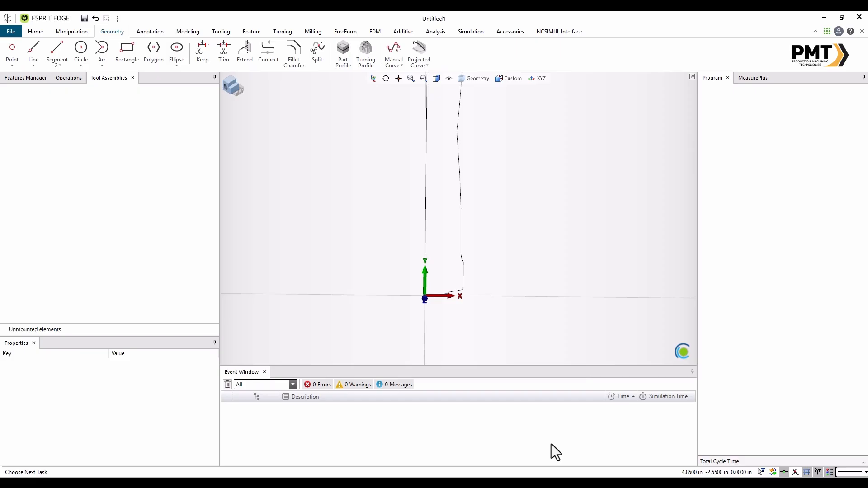
pyautogui.click(555, 482)
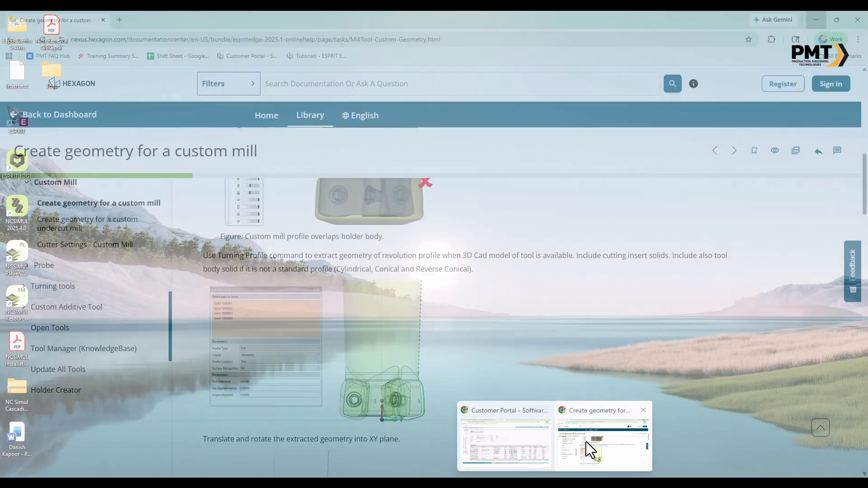
pyautogui.click(572, 441)
pyautogui.scroll(-5, 399, 355)
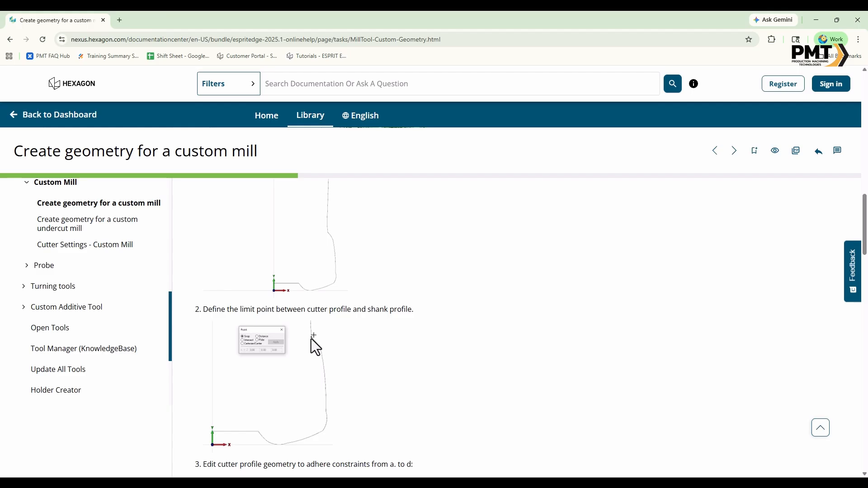
# Return to ESPRIT EDGE and place a snap point at the upper end of the profile's lowest outer vertical edge
pyautogui.click(816, 20)
pyautogui.scroll(3, 463, 269)
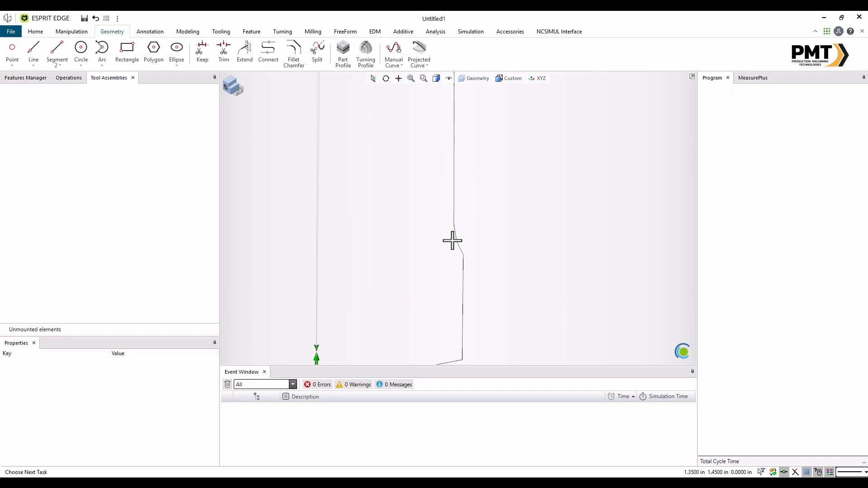
pyautogui.scroll(-2, 461, 306)
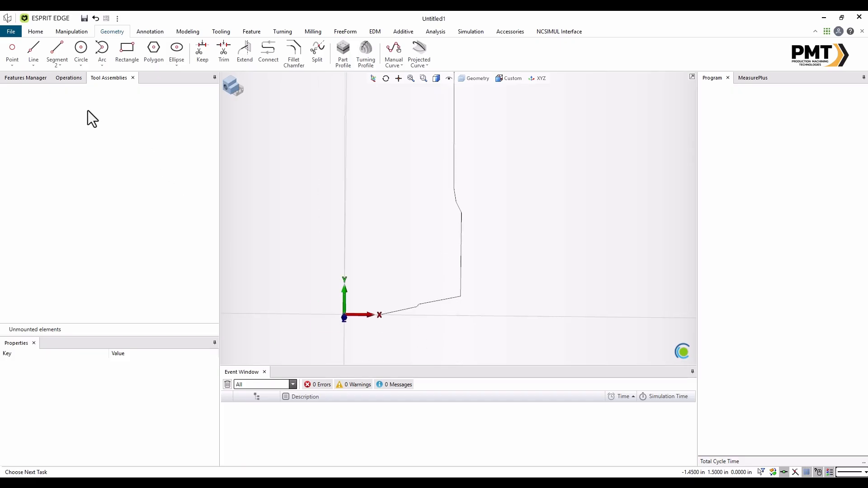
pyautogui.click(13, 54)
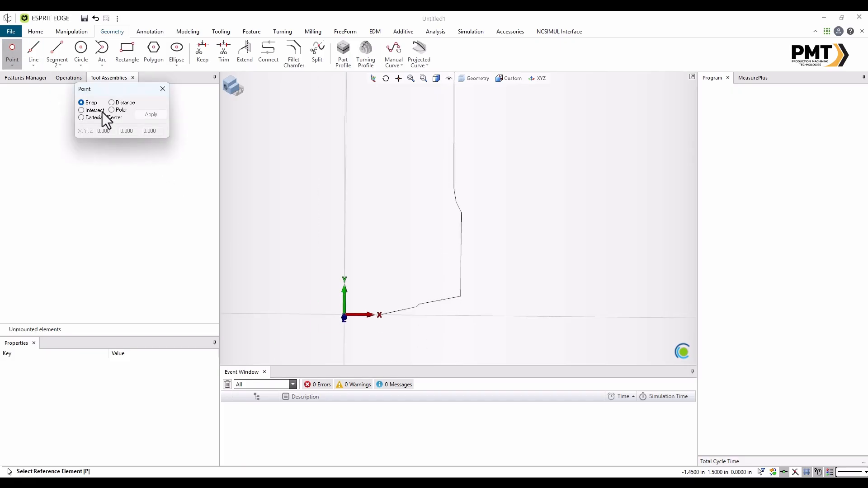
pyautogui.scroll(5, 462, 212)
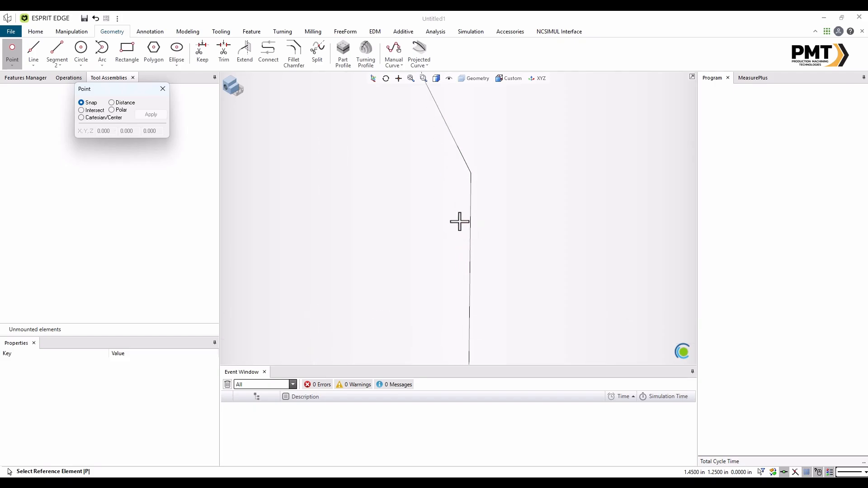
pyautogui.click(470, 173)
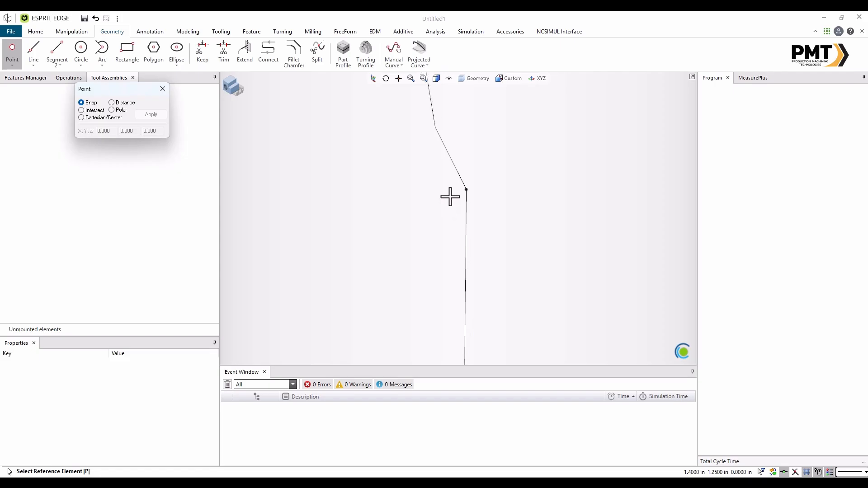
pyautogui.scroll(-4, 492, 193)
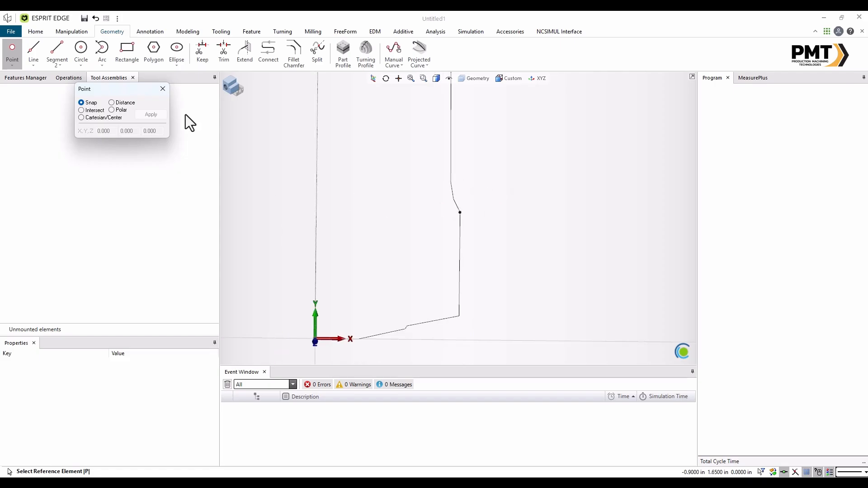
pyautogui.click(162, 89)
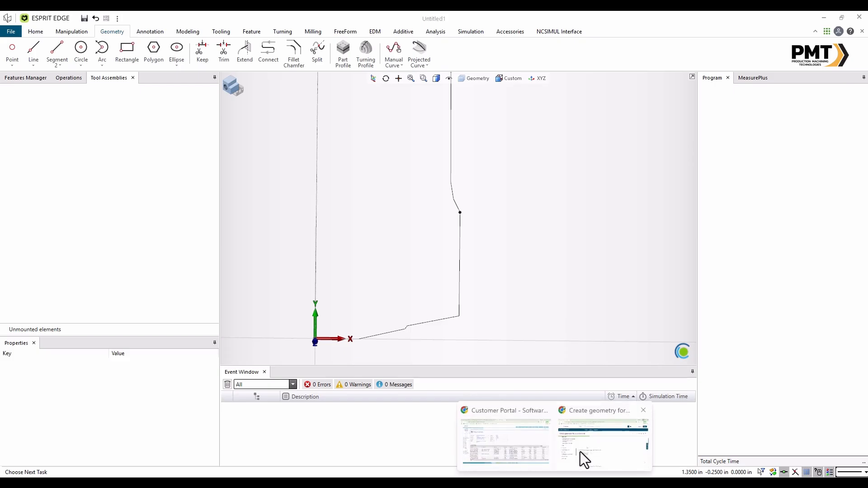
# Switch to the browser and read the cutter profile constraints on Y0 start, concavity and monotonic shape, then return to ESPRIT EDGE
pyautogui.click(579, 451)
pyautogui.scroll(-5, 324, 348)
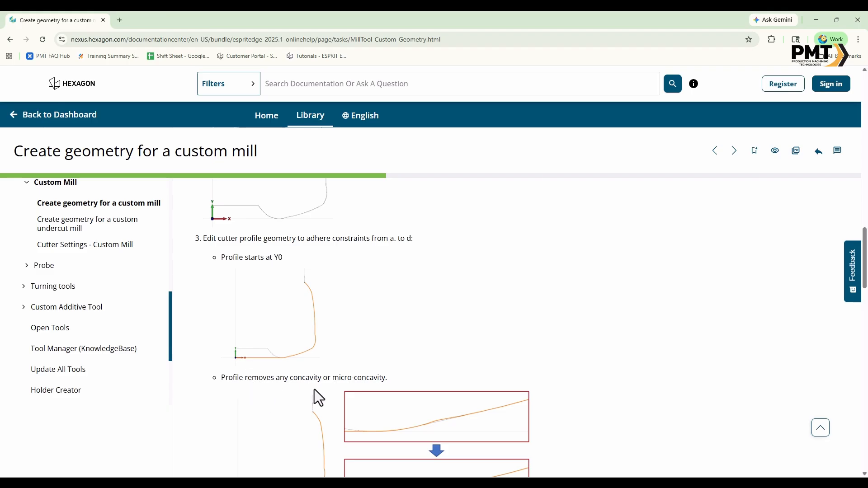
pyautogui.scroll(-2, 345, 324)
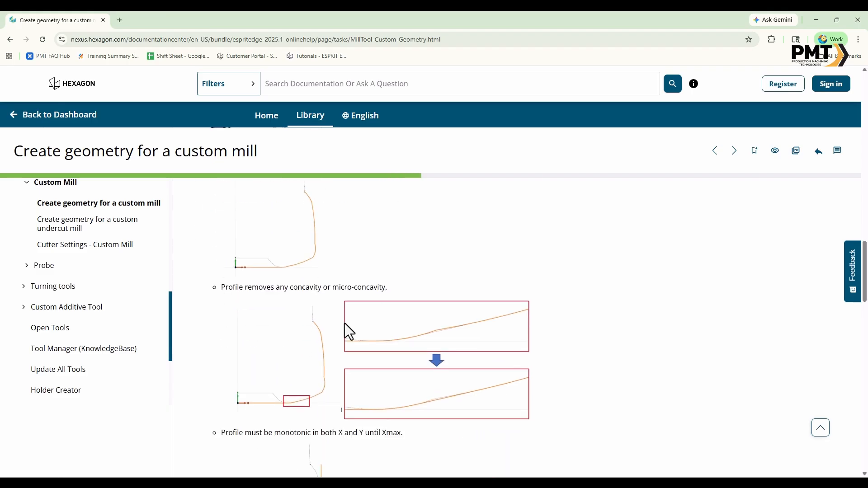
pyautogui.scroll(-3, 325, 388)
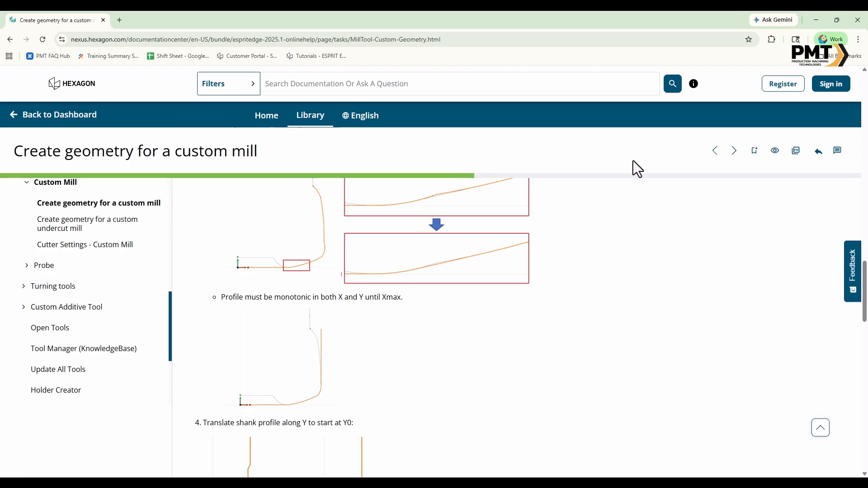
pyautogui.click(815, 20)
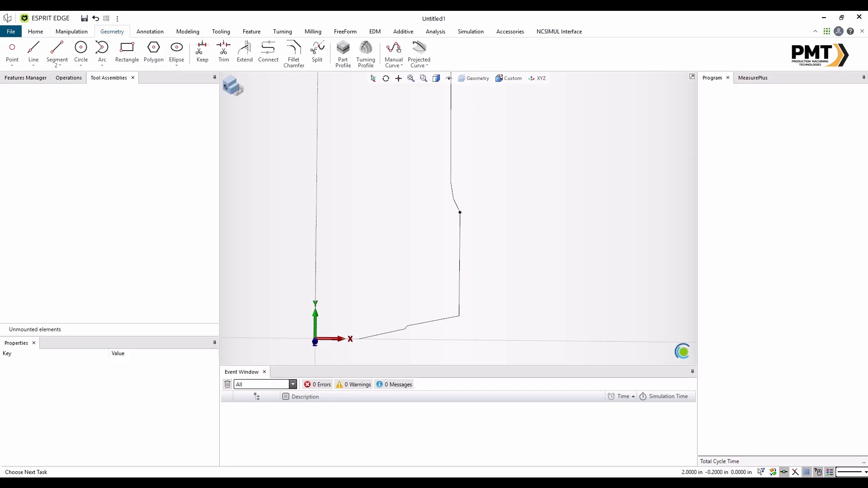
# Reopen the custom mill help page in the browser and read the instructions for translating the shank profile to Y0
pyautogui.click(555, 482)
pyautogui.click(595, 441)
pyautogui.scroll(-5, 365, 362)
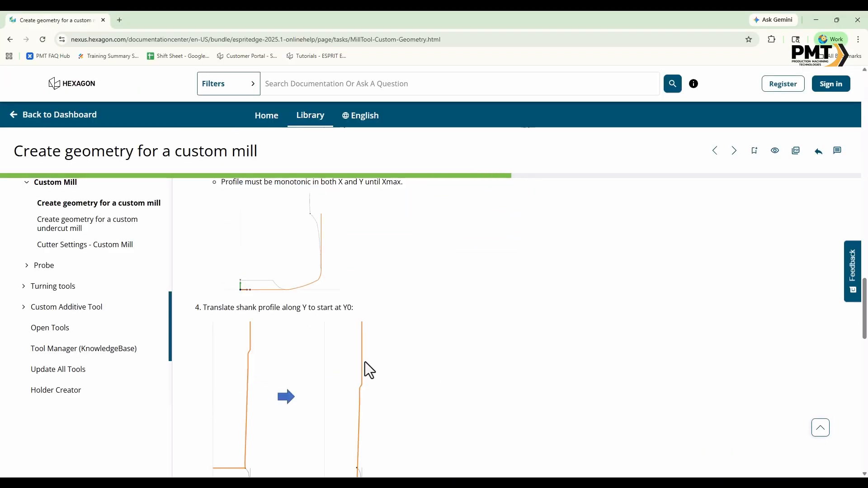
pyautogui.scroll(1, 366, 360)
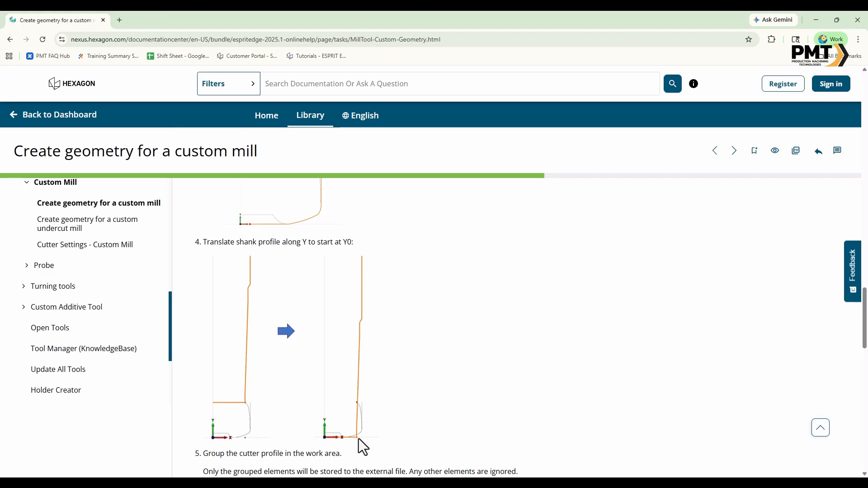
# Return to ESPRIT EDGE and draw a construction line at an angle of 0 through the snap point above the cutter
pyautogui.click(822, 22)
pyautogui.scroll(-2, 452, 289)
pyautogui.scroll(-1, 441, 305)
pyautogui.scroll(2, 472, 181)
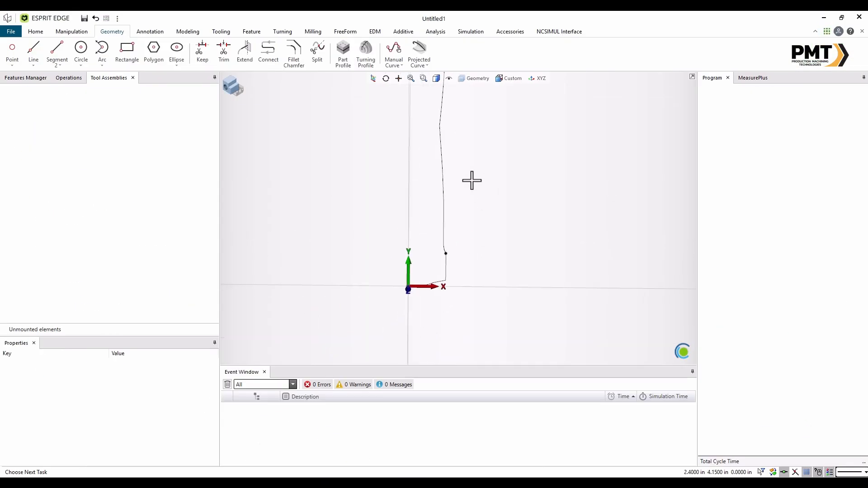
pyautogui.scroll(1, 472, 181)
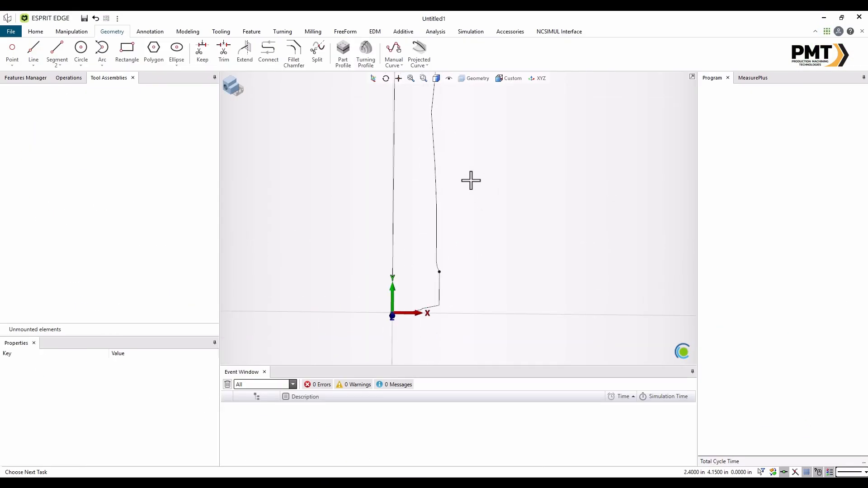
pyautogui.click(34, 49)
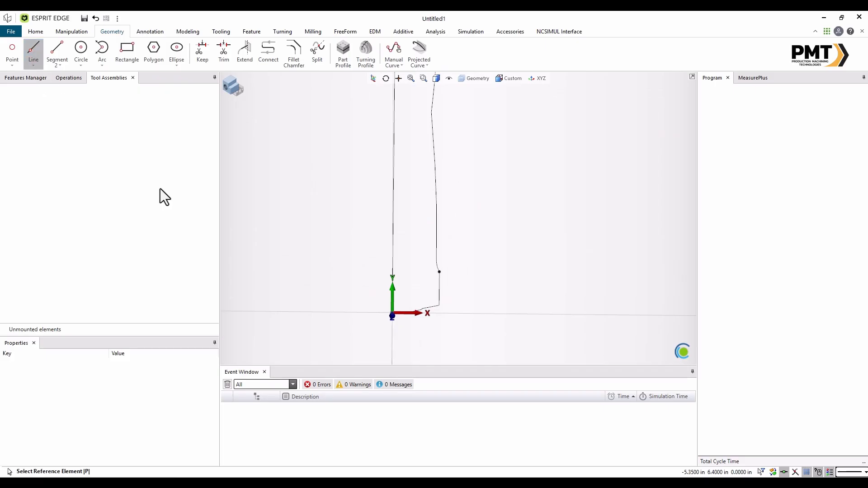
pyautogui.click(439, 271)
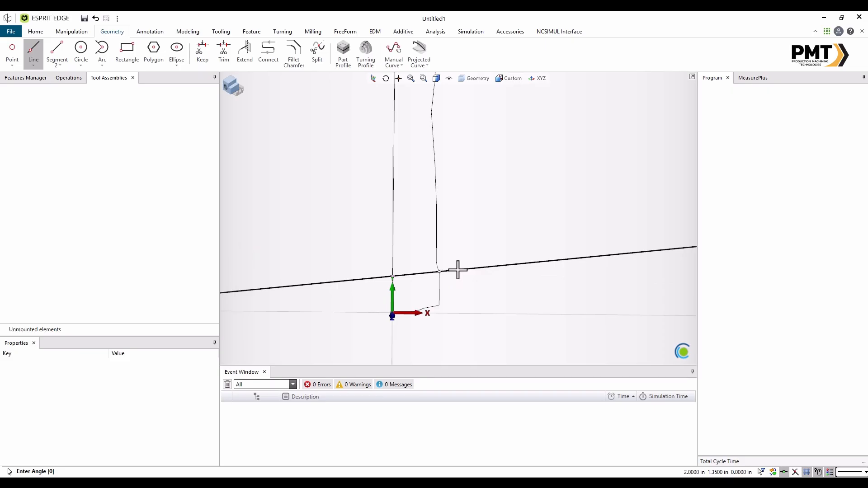
pyautogui.write('0')
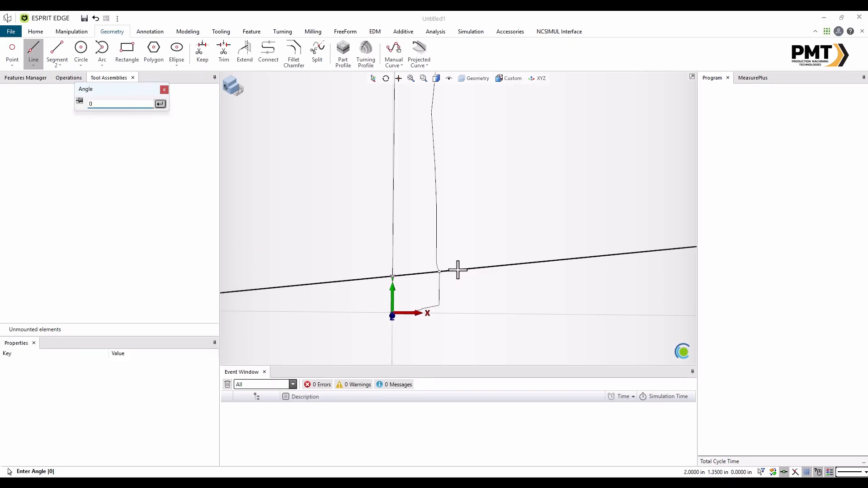
pyautogui.press('Return')
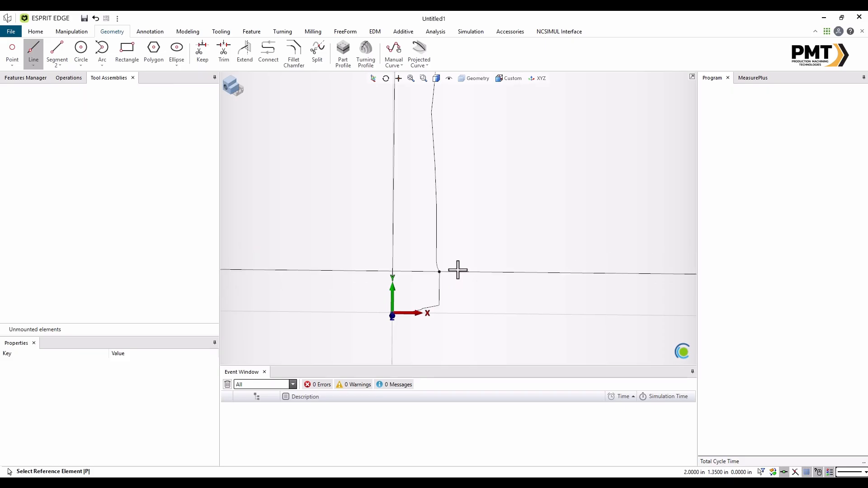
pyautogui.press('Escape')
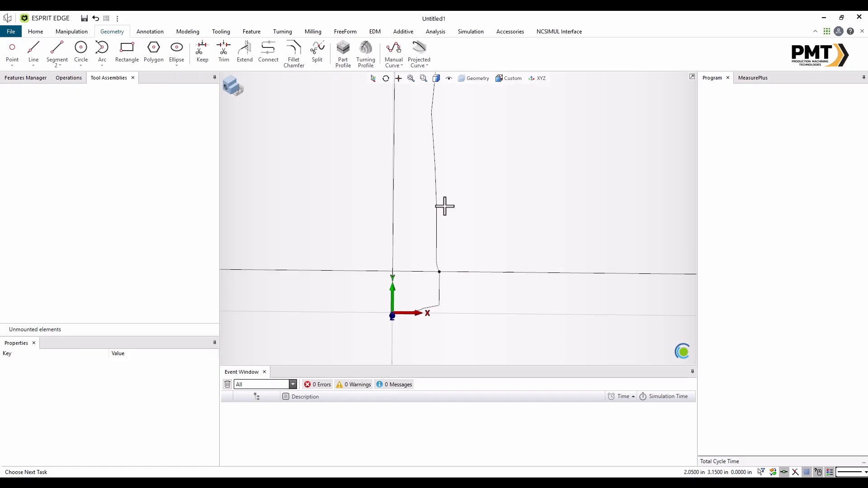
# Trim the horizontal line on both sides, keeping only the portion between the Y axis and the snap point
pyautogui.click(226, 54)
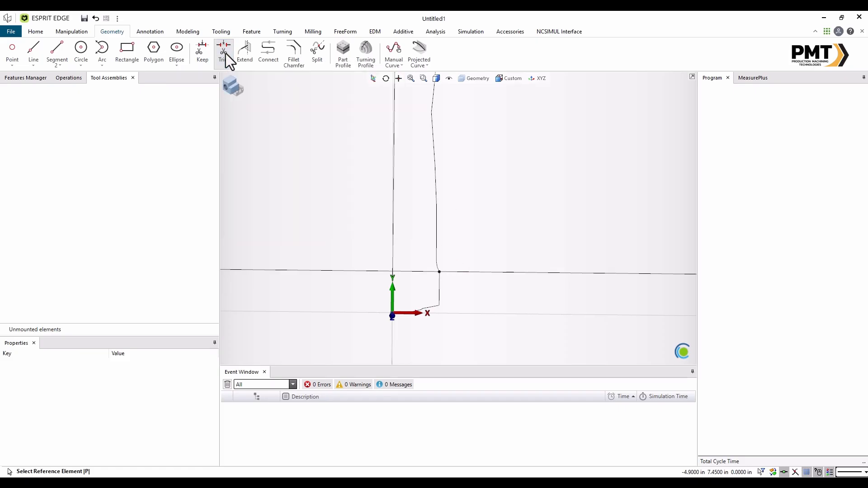
pyautogui.click(323, 270)
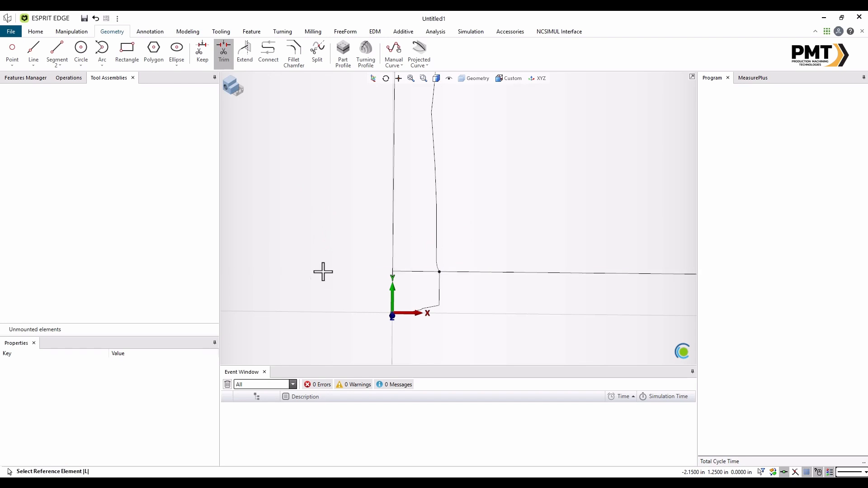
pyautogui.click(548, 273)
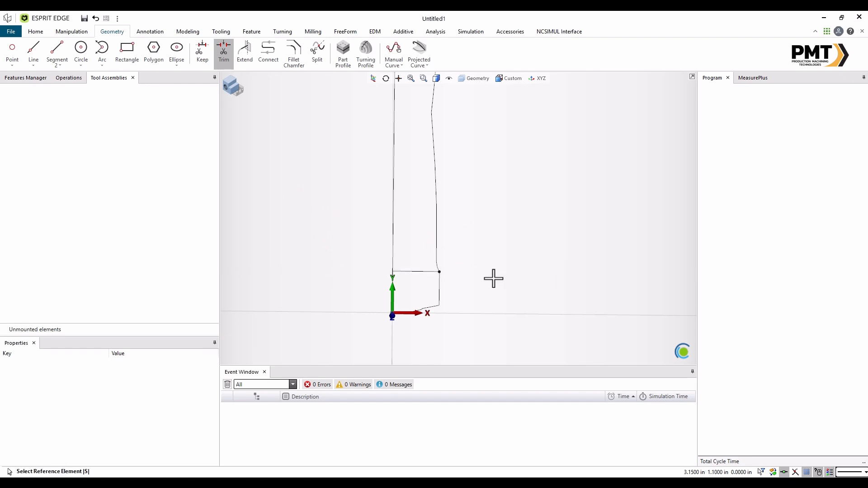
pyautogui.press('Escape')
# Orient the view to Top so the full drill profile is seen square-on
pyautogui.scroll(-3, 414, 272)
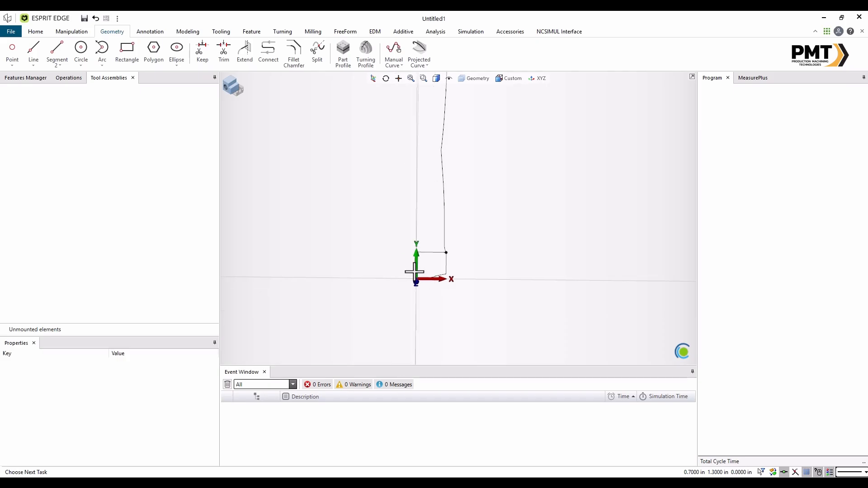
pyautogui.scroll(-3, 421, 305)
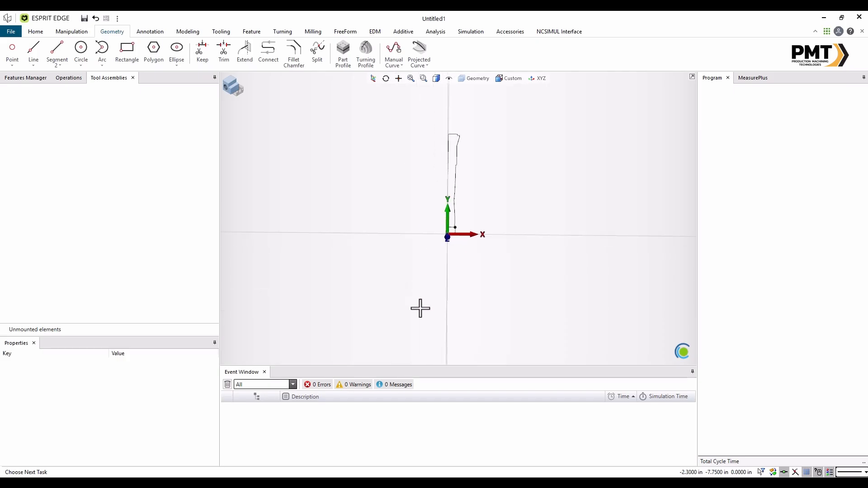
pyautogui.scroll(3, 464, 134)
pyautogui.moveTo(457, 223); pyautogui.dragTo(454, 225, button='middle')
pyautogui.moveTo(456, 223); pyautogui.dragTo(449, 190)
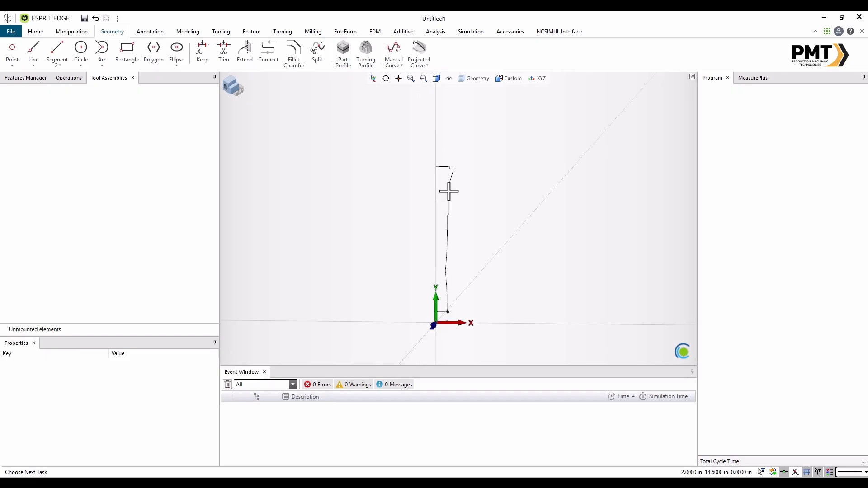
pyautogui.click(510, 78)
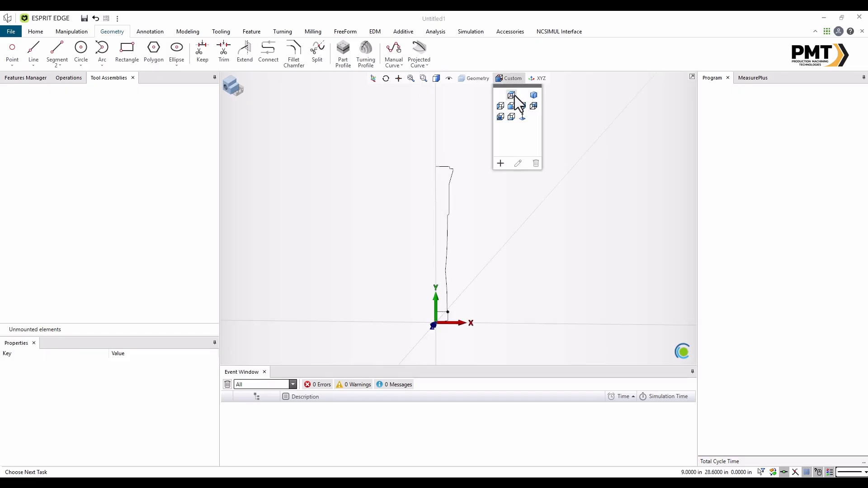
pyautogui.click(511, 96)
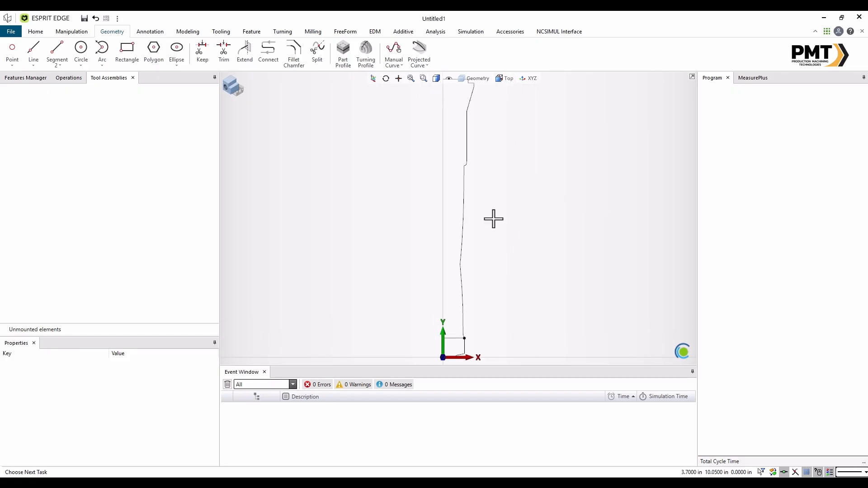
pyautogui.scroll(-2, 463, 289)
pyautogui.scroll(1, 460, 294)
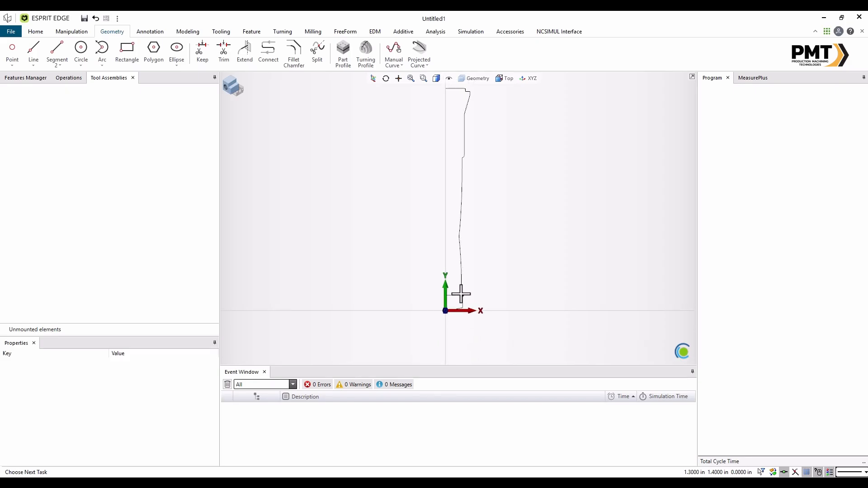
# Delete the horizontal edge at the profile's upper end along with the small arc and leftover fragments beside it
pyautogui.scroll(-2, 454, 278)
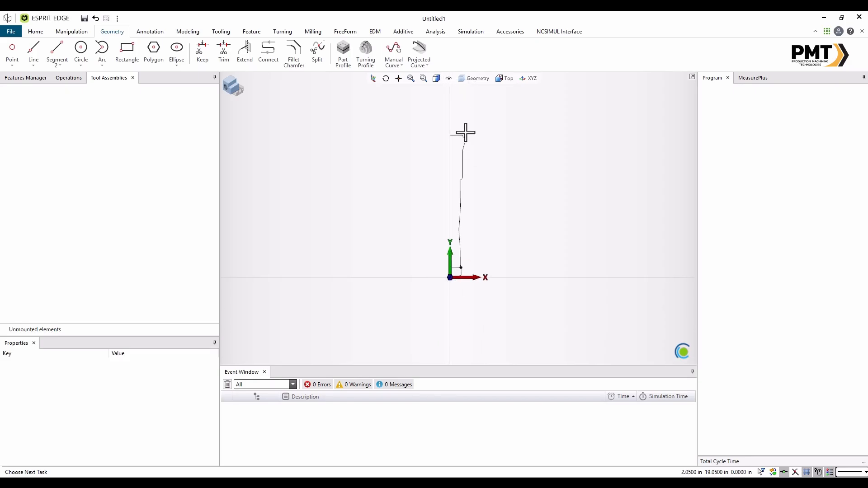
pyautogui.scroll(2, 465, 133)
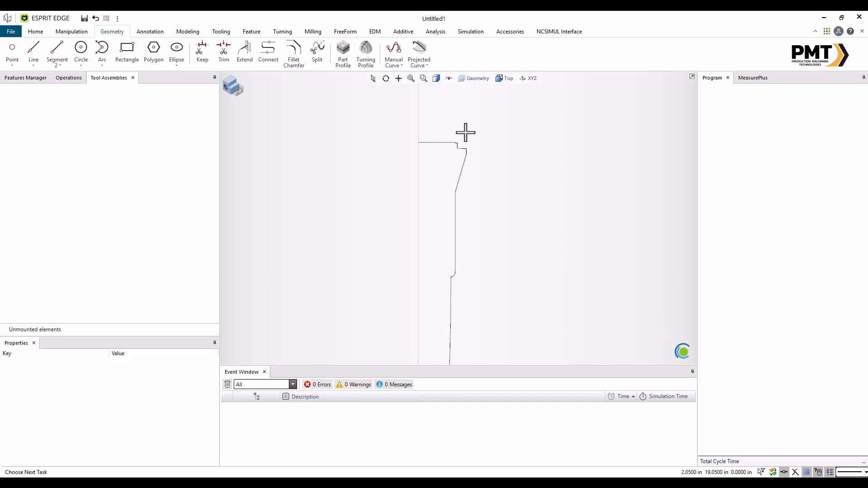
pyautogui.click(427, 143)
pyautogui.press('Delete')
pyautogui.scroll(4, 461, 149)
pyautogui.scroll(3, 448, 135)
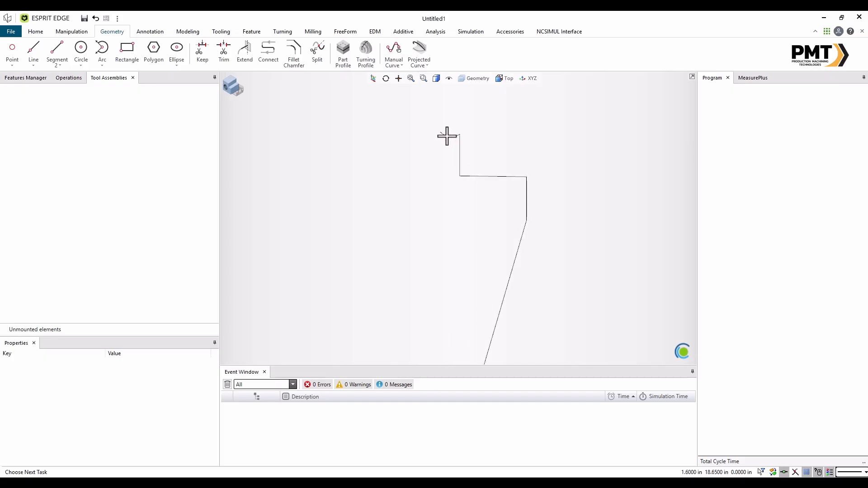
pyautogui.click(448, 135)
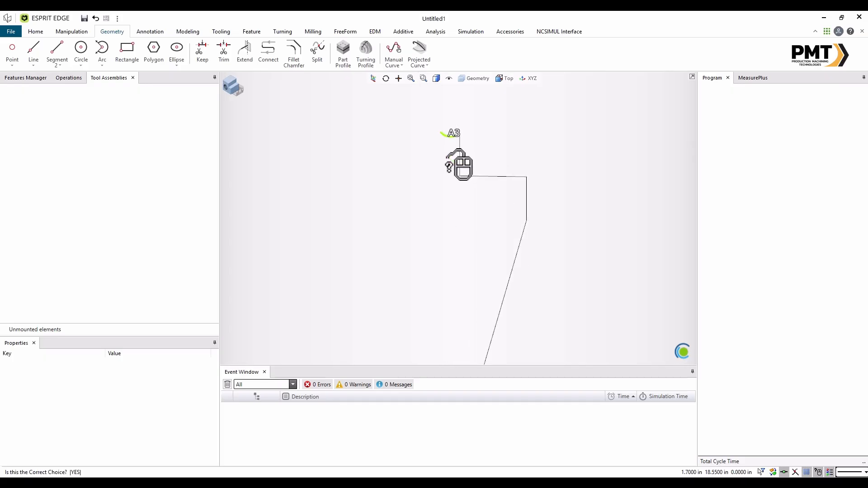
pyautogui.click(451, 138)
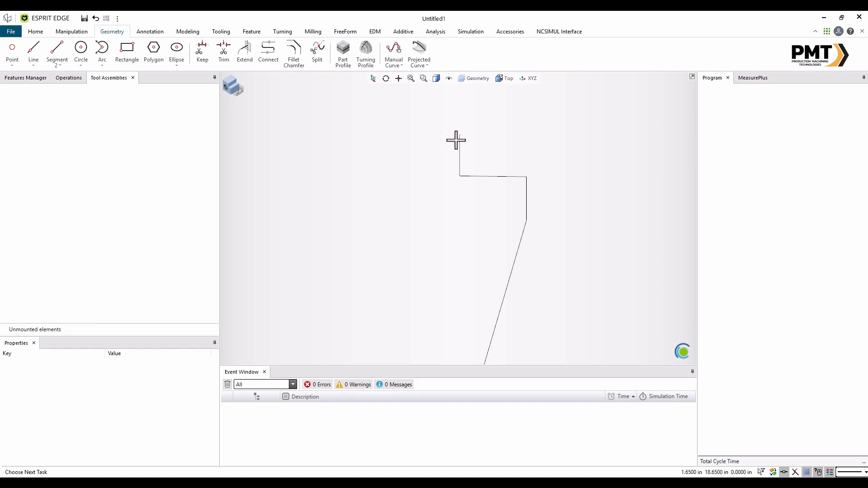
pyautogui.moveTo(436, 126); pyautogui.dragTo(445, 139)
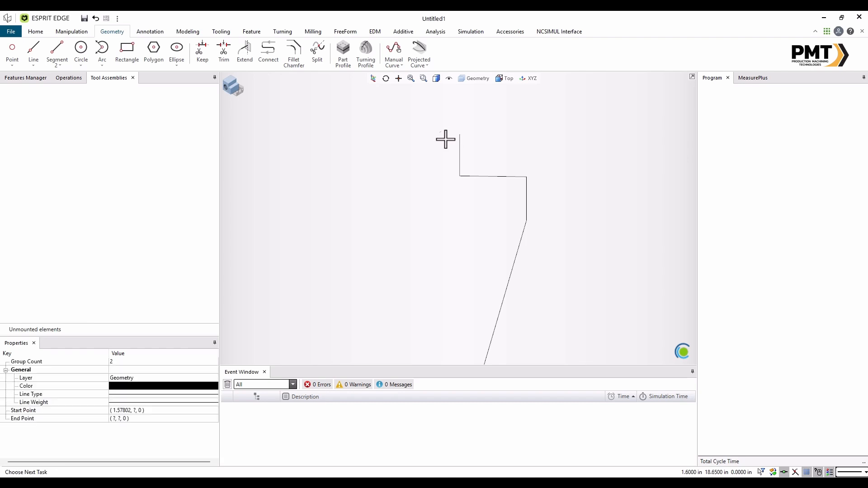
pyautogui.press('Delete')
# Box-select the upper end of the centerline to check for leftover elements, clear the selection and inspect the whole profile
pyautogui.scroll(-3, 407, 142)
pyautogui.click(356, 180)
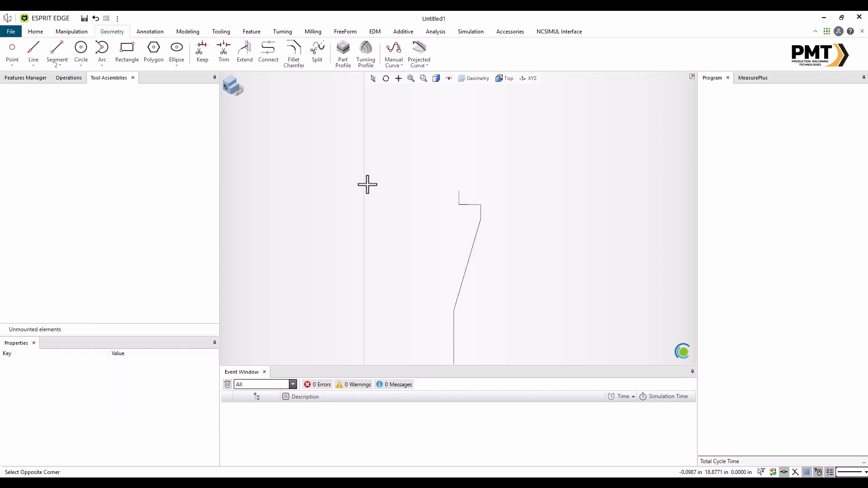
pyautogui.click(440, 208)
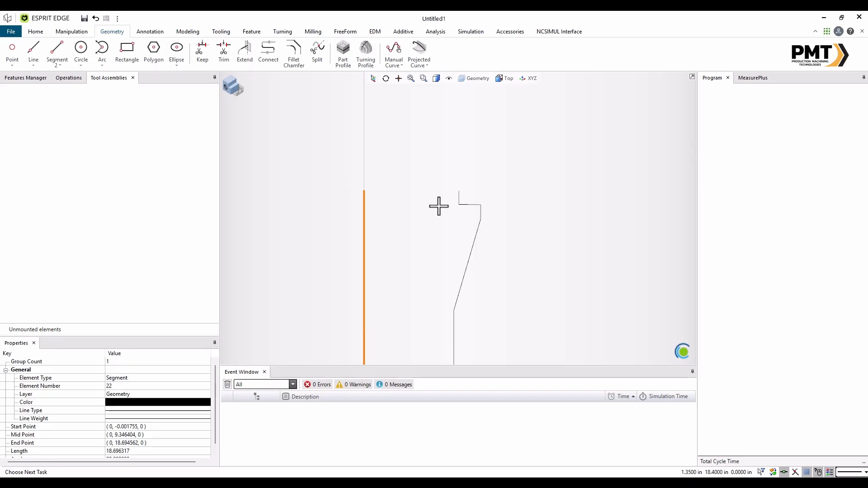
pyautogui.press('Escape')
pyautogui.scroll(-3, 482, 178)
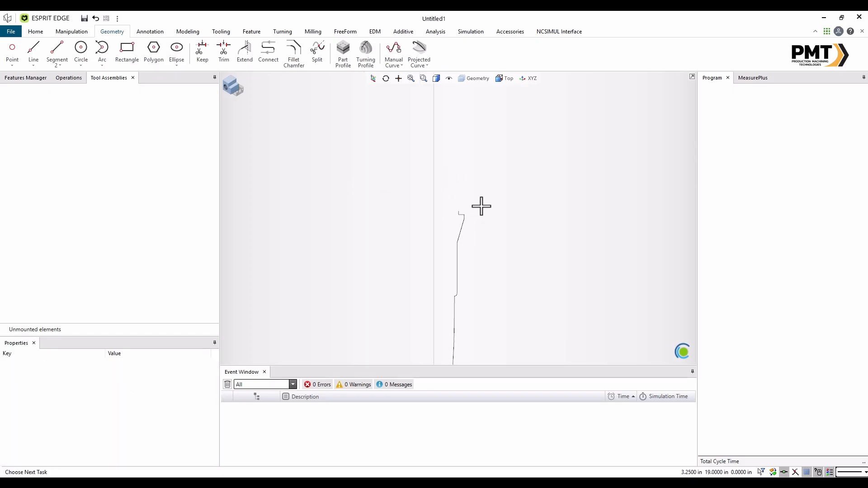
pyautogui.scroll(-2, 471, 265)
pyautogui.scroll(-3, 471, 265)
pyautogui.scroll(4, 464, 303)
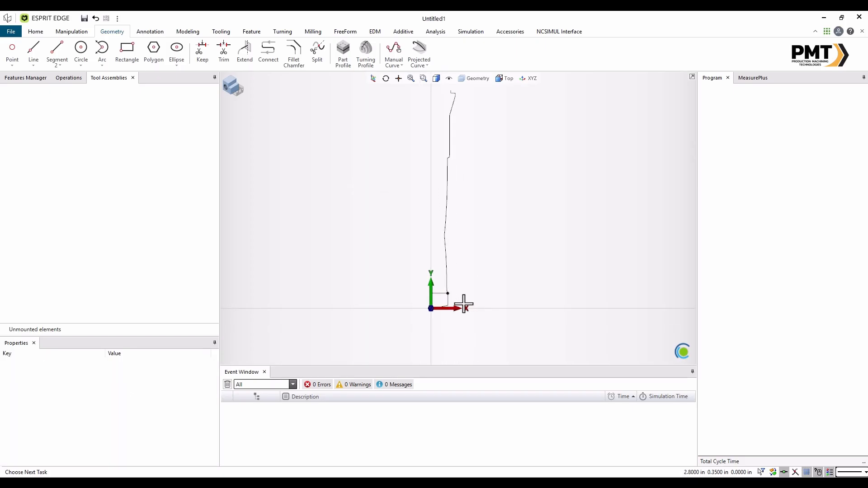
pyautogui.scroll(-1, 468, 221)
pyautogui.scroll(2, 466, 135)
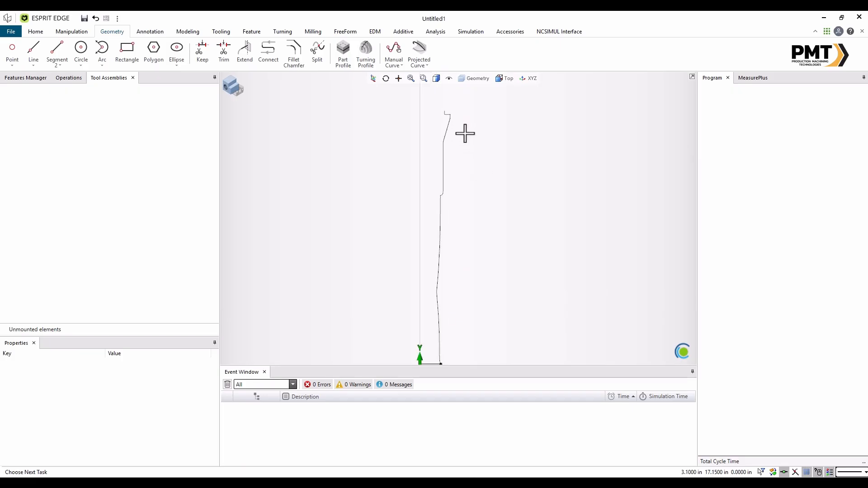
# Shrink the Event Window to enlarge the graphics area around the profile
pyautogui.moveTo(459, 366); pyautogui.dragTo(464, 417)
pyautogui.scroll(-2, 452, 359)
pyautogui.scroll(2, 446, 339)
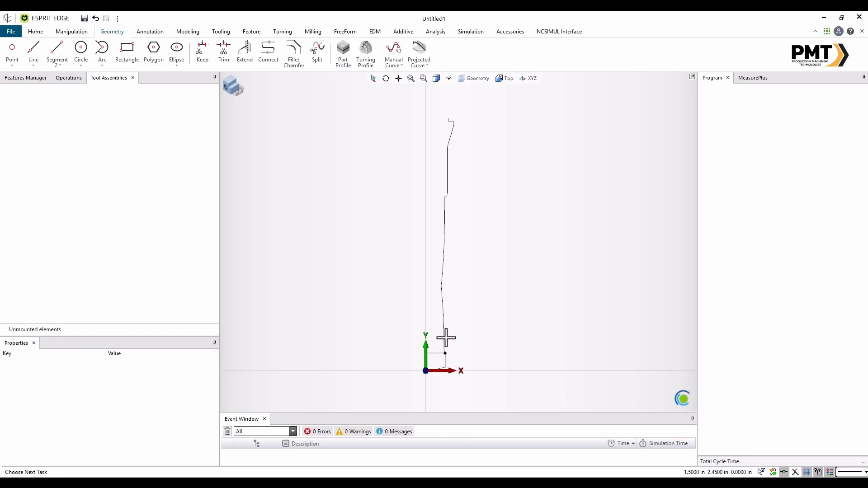
# Create two new layers named Shank and Insert, leaving Insert as the current layer
pyautogui.click(476, 79)
pyautogui.click(463, 126)
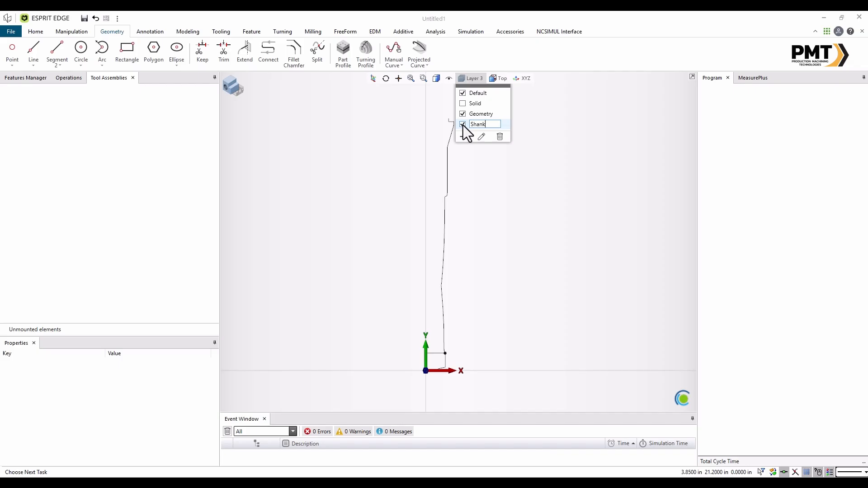
pyautogui.write('Shank')
pyautogui.click(463, 137)
pyautogui.press('BackSpace')
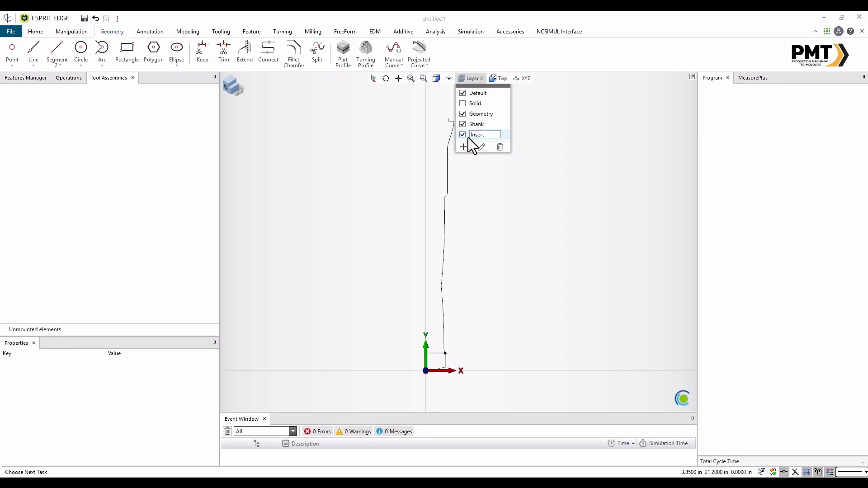
pyautogui.press('Return')
pyautogui.click(465, 79)
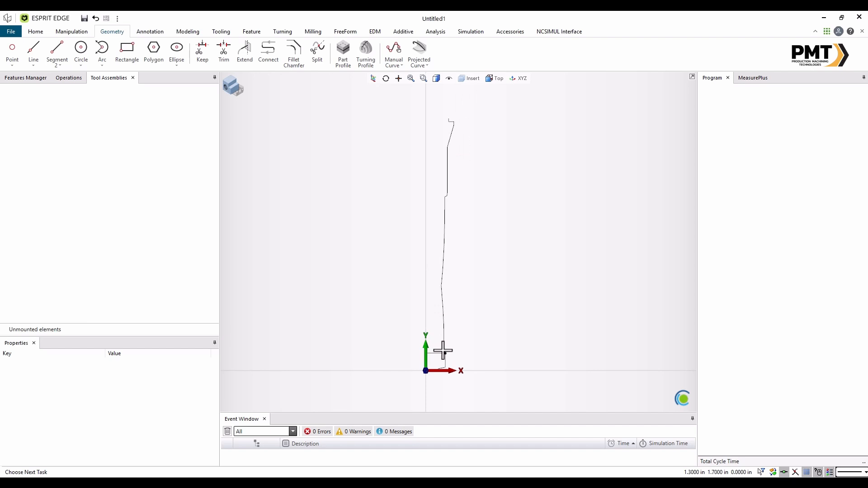
# Assign the cutter's bottom edge, angled tip segments and vertical outer edge at the profile's lower end to the Insert layer
pyautogui.scroll(2, 439, 368)
pyautogui.scroll(1, 434, 361)
pyautogui.scroll(1, 429, 363)
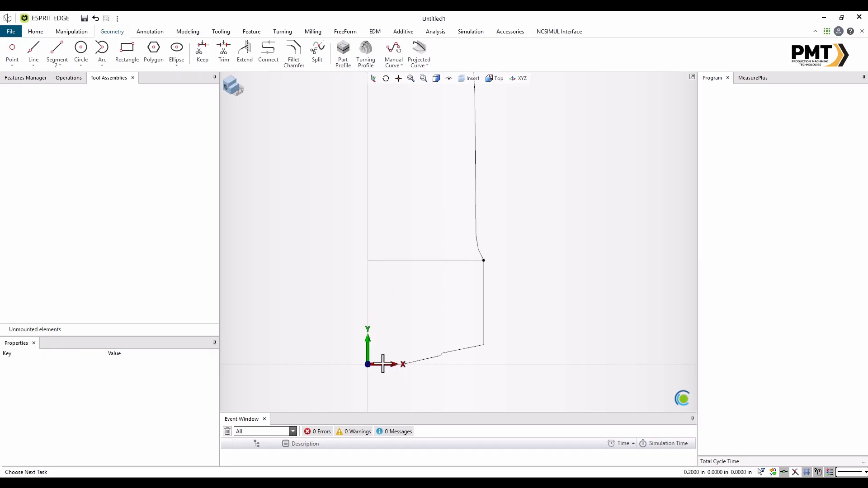
pyautogui.click(382, 364)
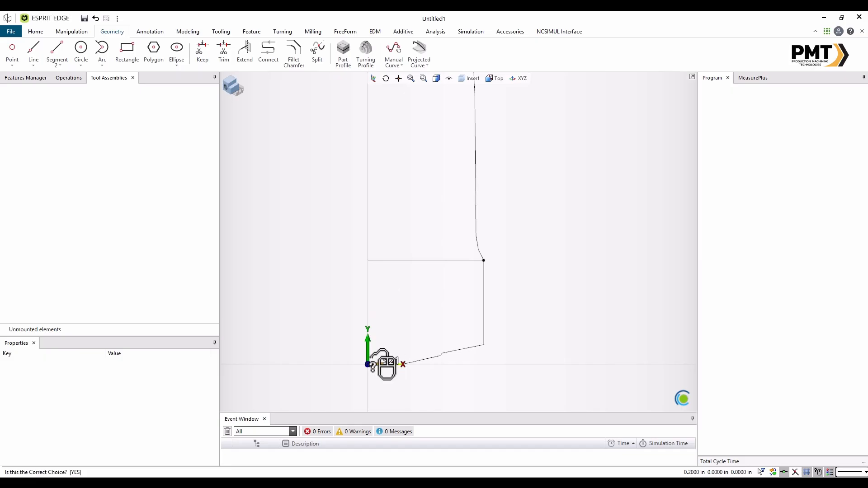
pyautogui.click(383, 364)
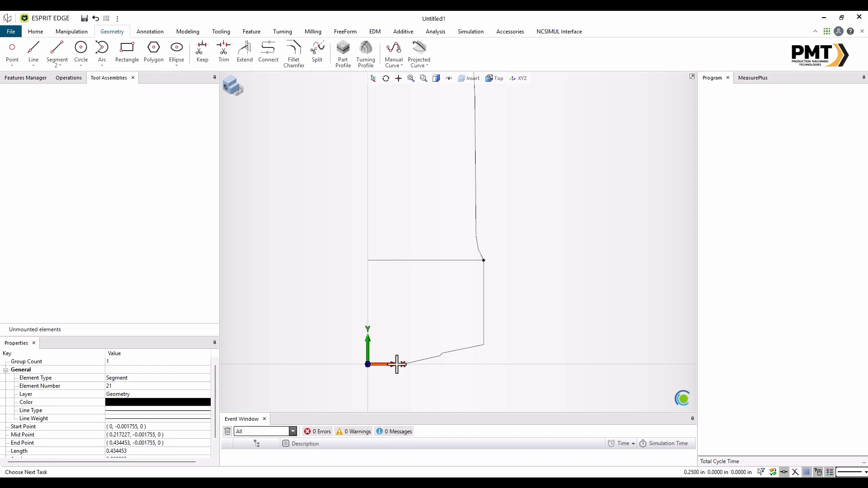
pyautogui.click(484, 291)
pyautogui.click(483, 291)
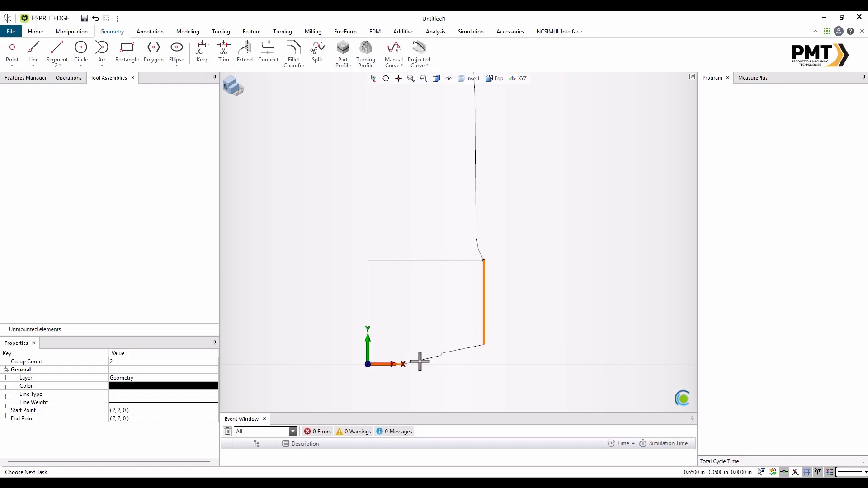
pyautogui.click(457, 352)
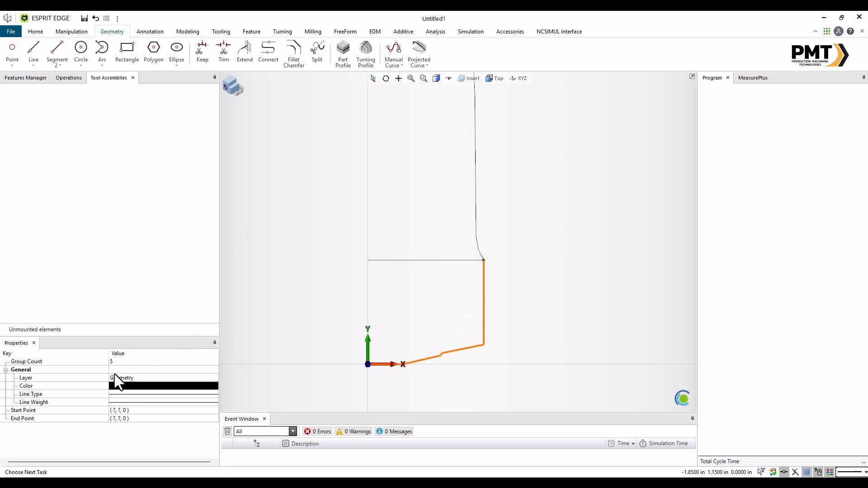
pyautogui.click(134, 379)
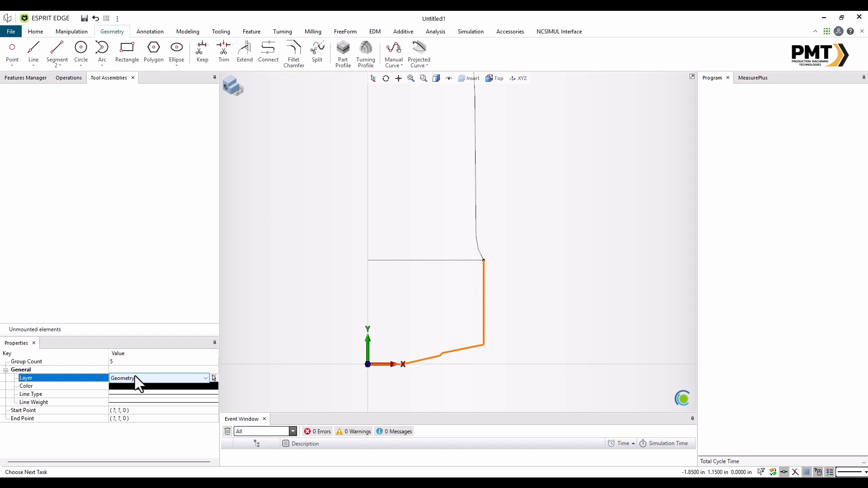
pyautogui.click(135, 378)
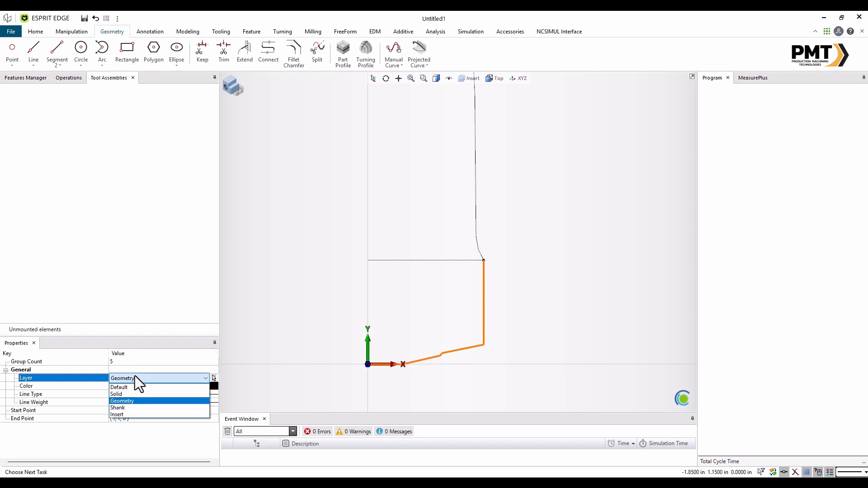
pyautogui.click(128, 413)
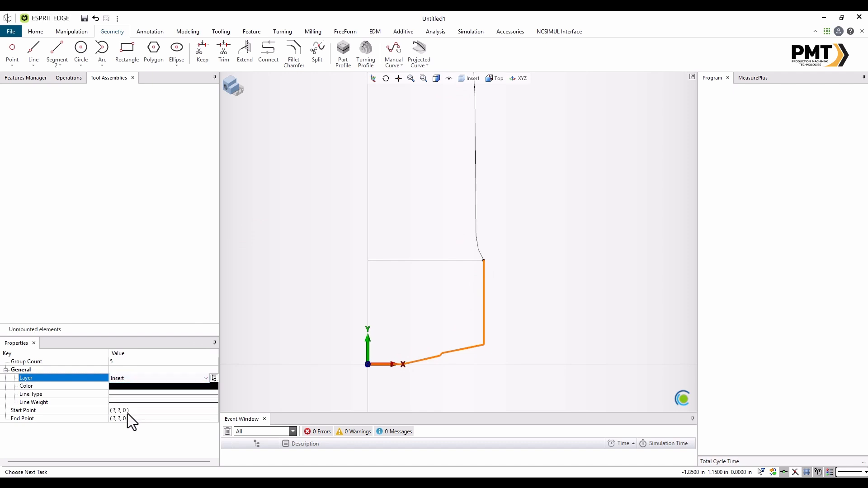
pyautogui.click(324, 207)
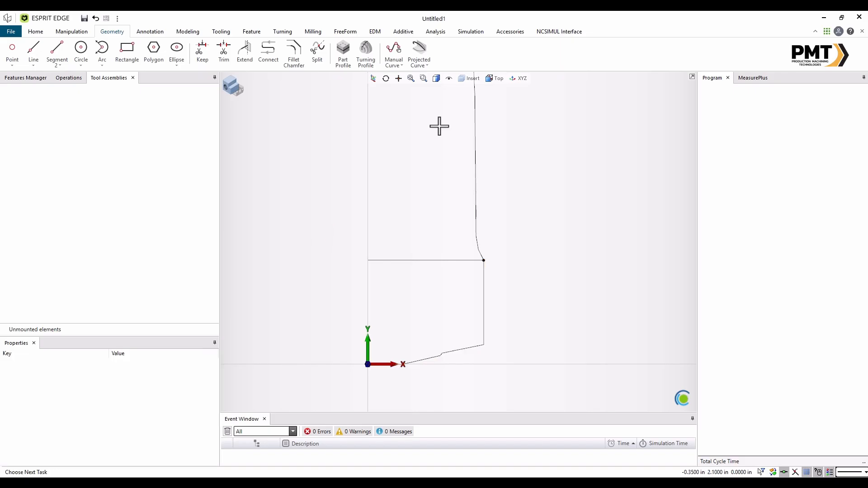
# Make Shank the current layer and hide the Insert layer
pyautogui.click(468, 79)
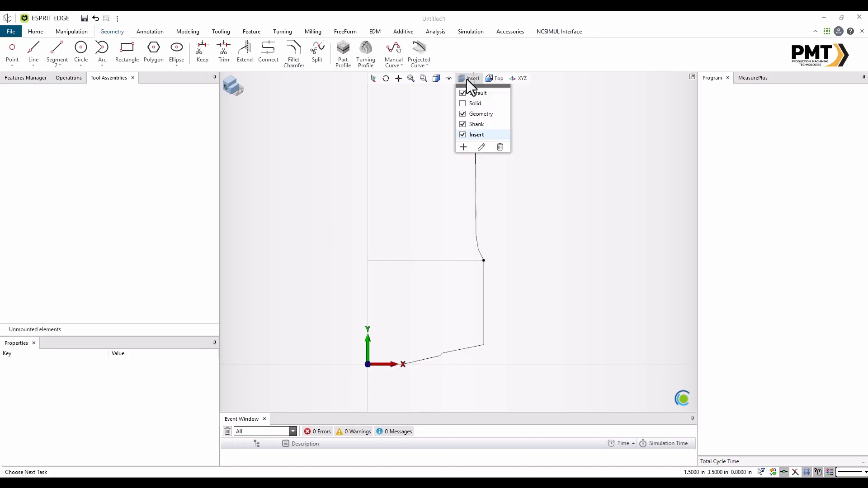
pyautogui.click(475, 125)
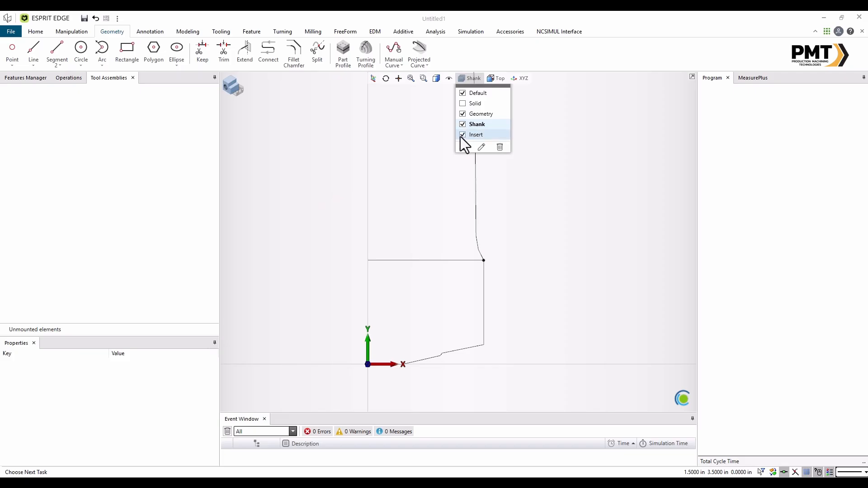
pyautogui.click(461, 135)
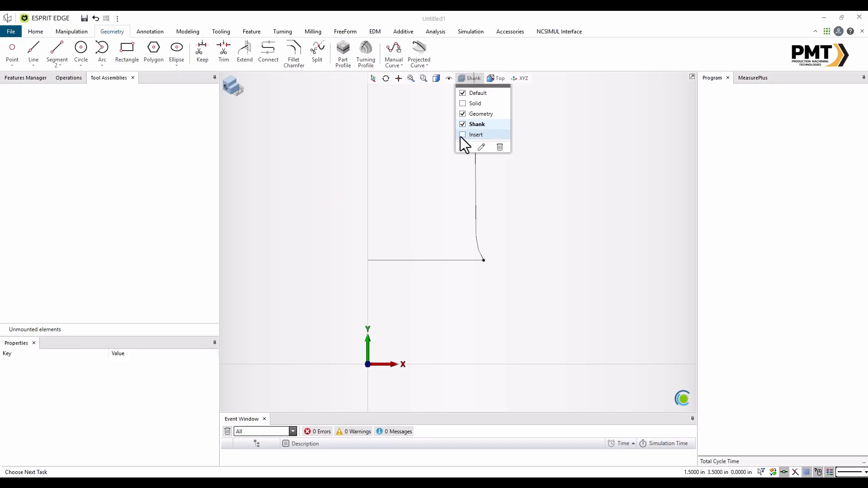
pyautogui.click(468, 80)
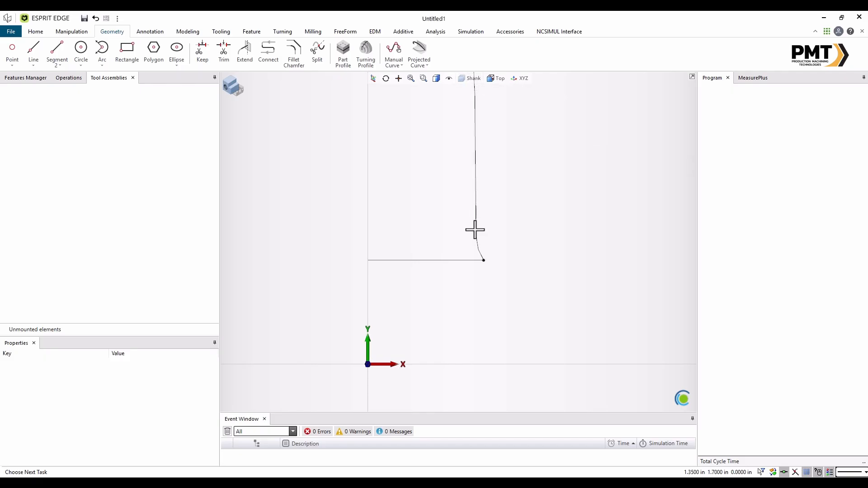
pyautogui.scroll(-10, 451, 281)
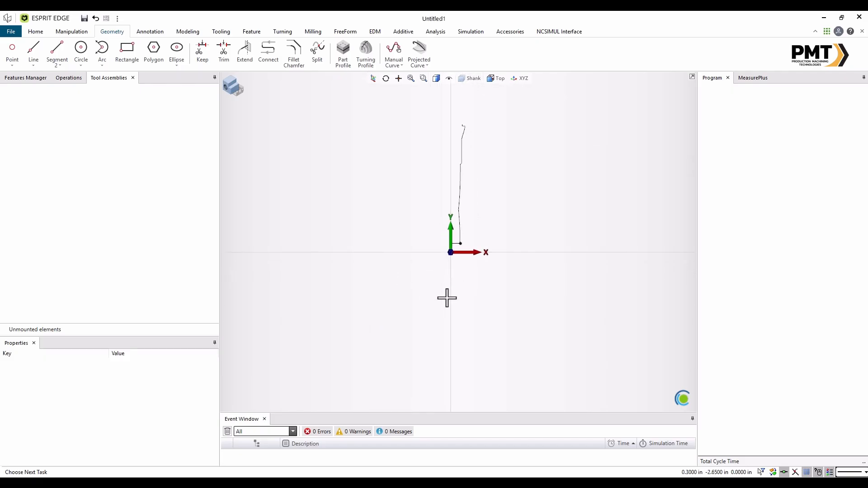
pyautogui.scroll(5, 469, 135)
pyautogui.scroll(2, 442, 364)
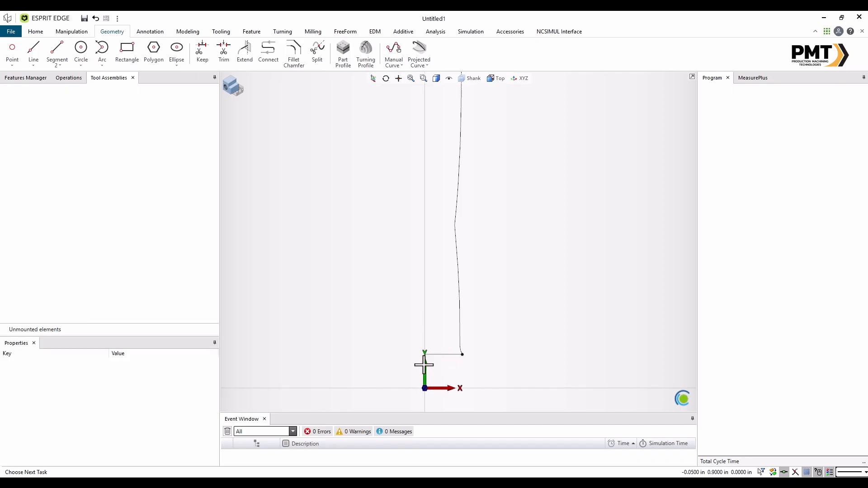
pyautogui.scroll(2, 422, 363)
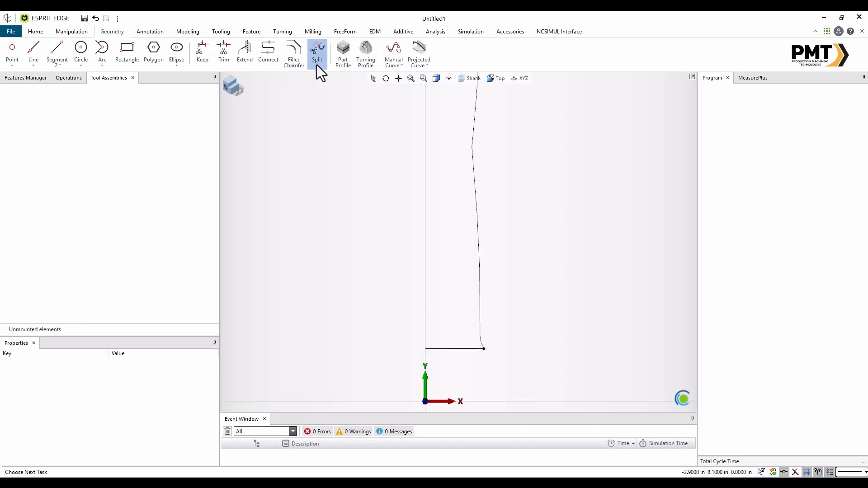
pyautogui.click(225, 53)
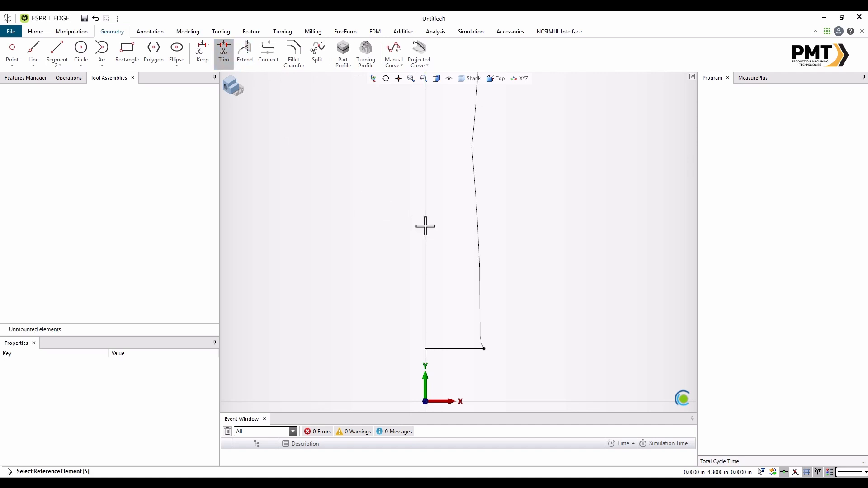
pyautogui.press('Escape')
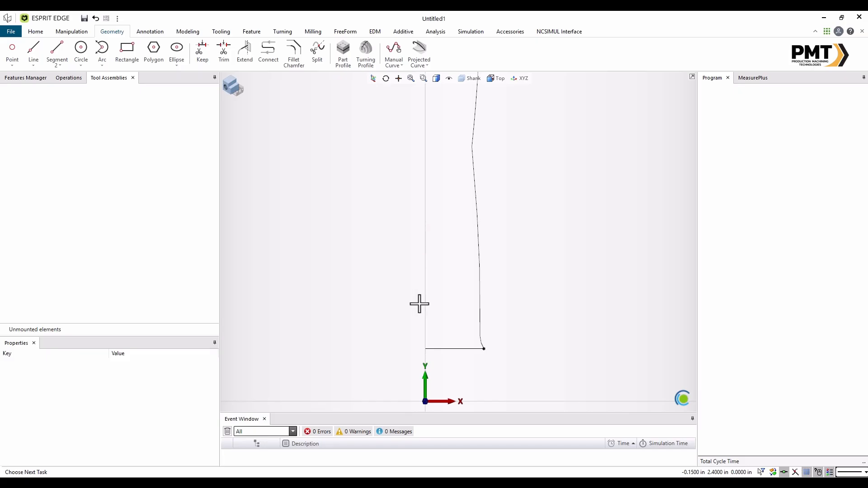
# Examine the end points and length of the vertical centerline segment between the origin and the shank's lower edge, and clear the selection
pyautogui.scroll(-2, 419, 312)
pyautogui.scroll(4, 434, 324)
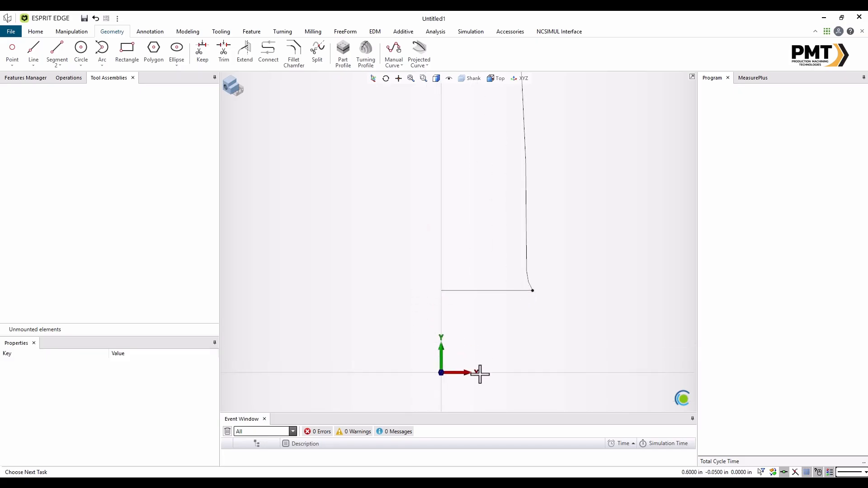
pyautogui.click(441, 314)
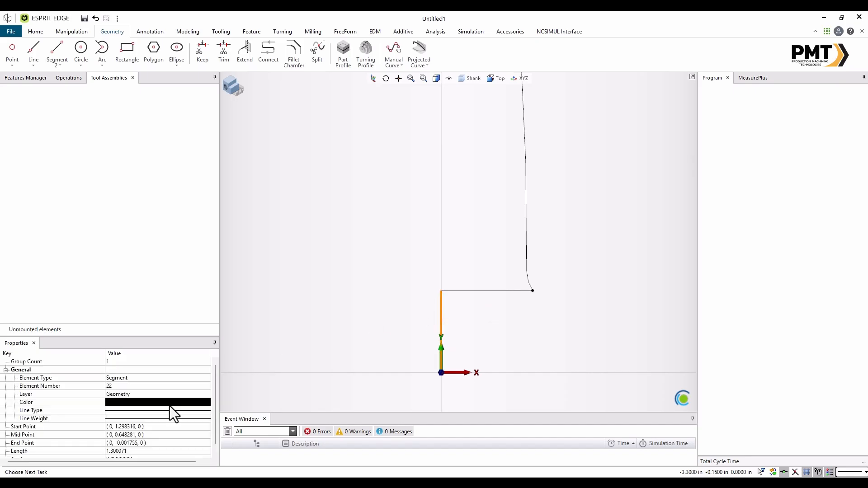
pyautogui.scroll(-1, 122, 440)
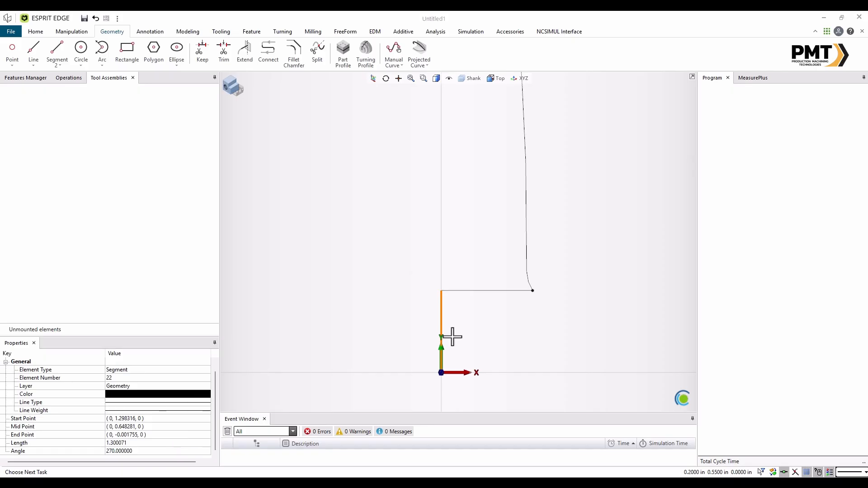
pyautogui.click(441, 322)
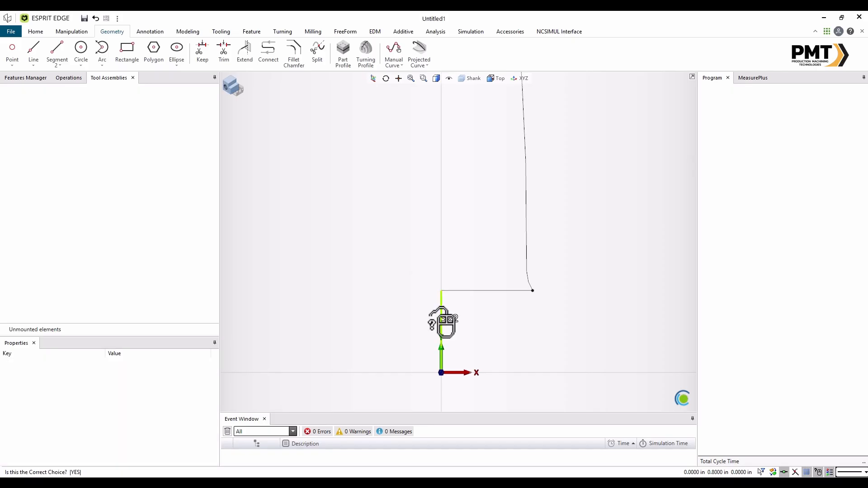
pyautogui.click(442, 322)
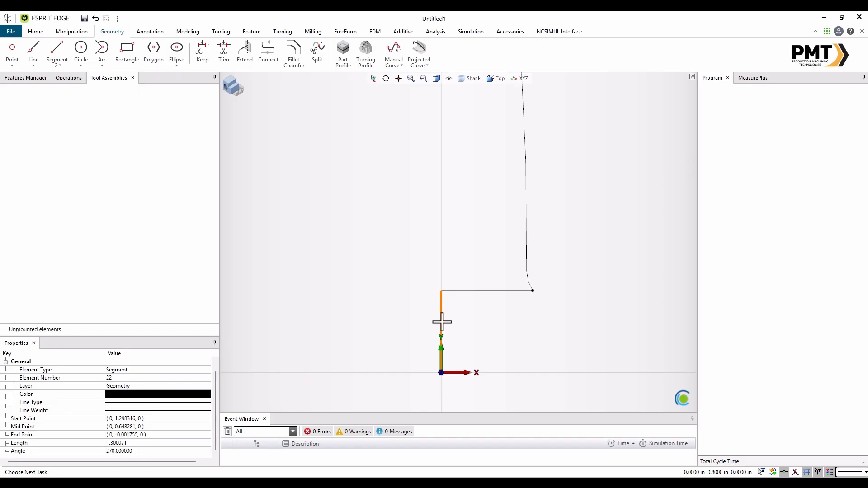
pyautogui.click(442, 322)
pyautogui.scroll(-5, 452, 312)
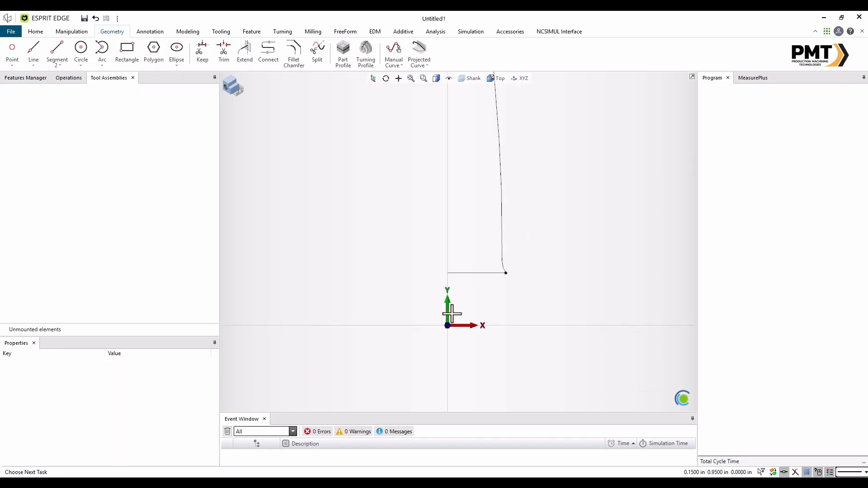
# Switch to the browser's "Create geometry for a custom mill" help page, check the shank translation instructions, and return to ESPRIT EDGE
pyautogui.scroll(-4, 456, 311)
pyautogui.scroll(3, 469, 215)
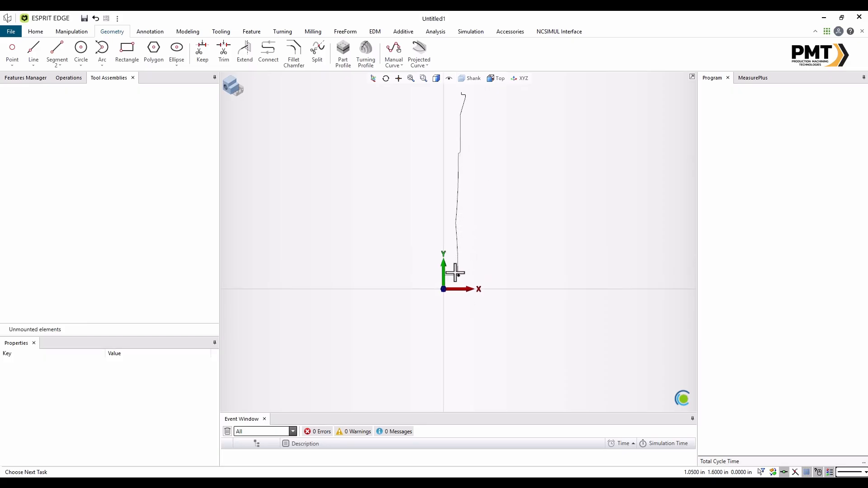
pyautogui.scroll(1, 455, 274)
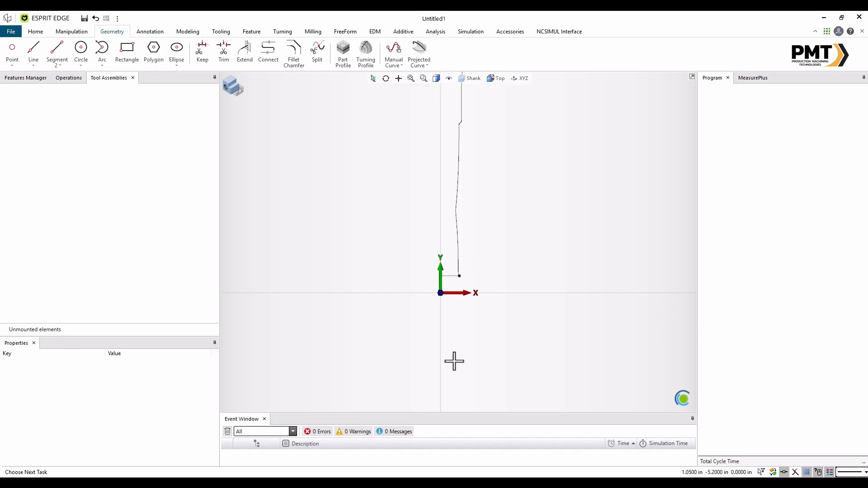
pyautogui.moveTo(555, 458)
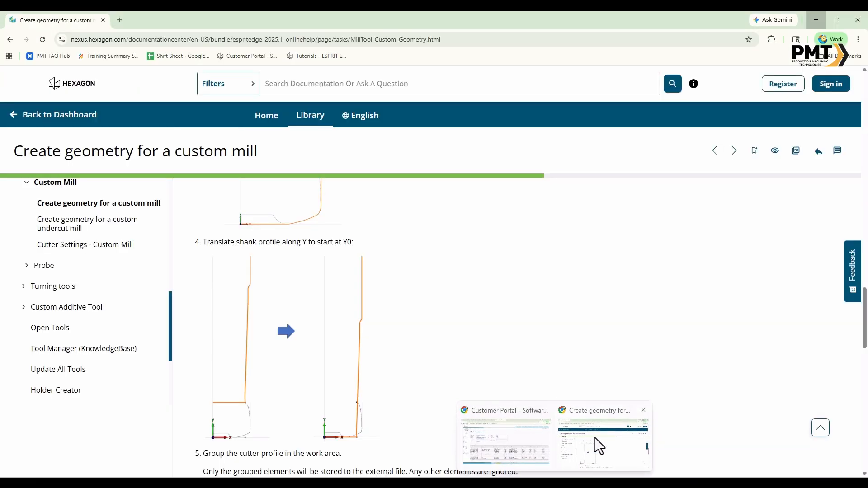
pyautogui.click(595, 437)
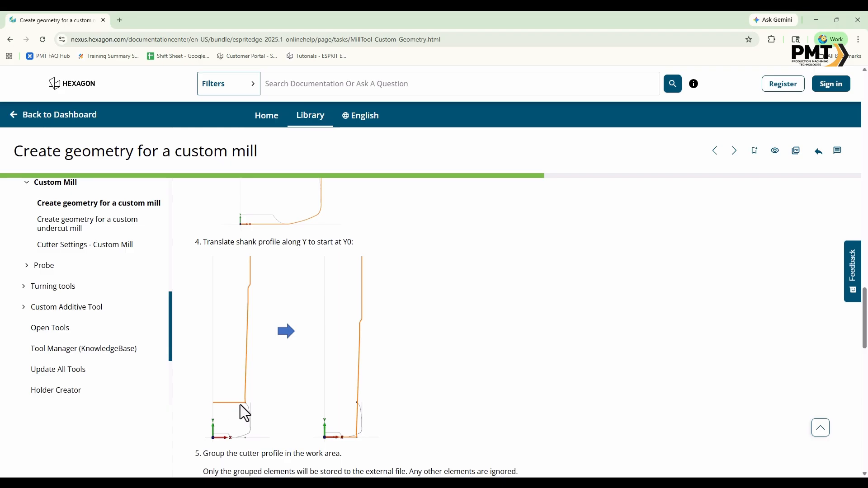
pyautogui.click(816, 20)
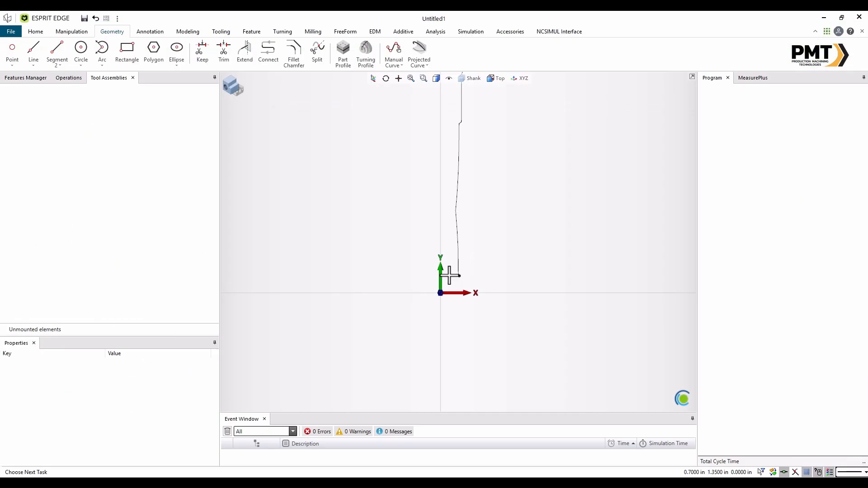
# Select the connected shank profile and move it down along Y with a negative Translate distance, so it starts at Y0
pyautogui.click(449, 274)
pyautogui.click(449, 274)
pyautogui.click(449, 273)
pyautogui.click(448, 273)
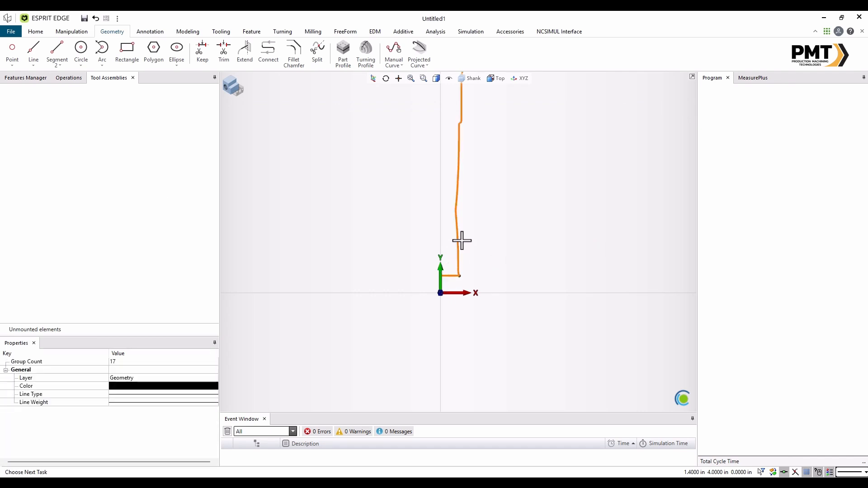
pyautogui.scroll(-1, 462, 291)
pyautogui.scroll(2, 460, 168)
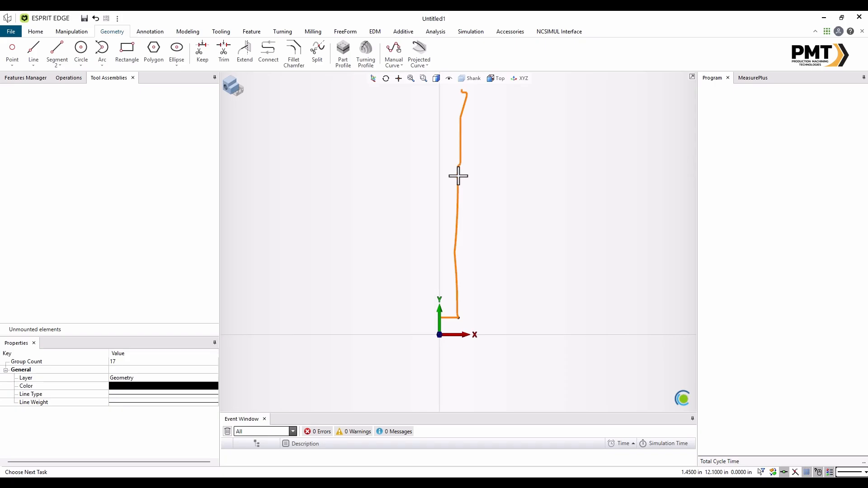
pyautogui.rightClick(459, 178)
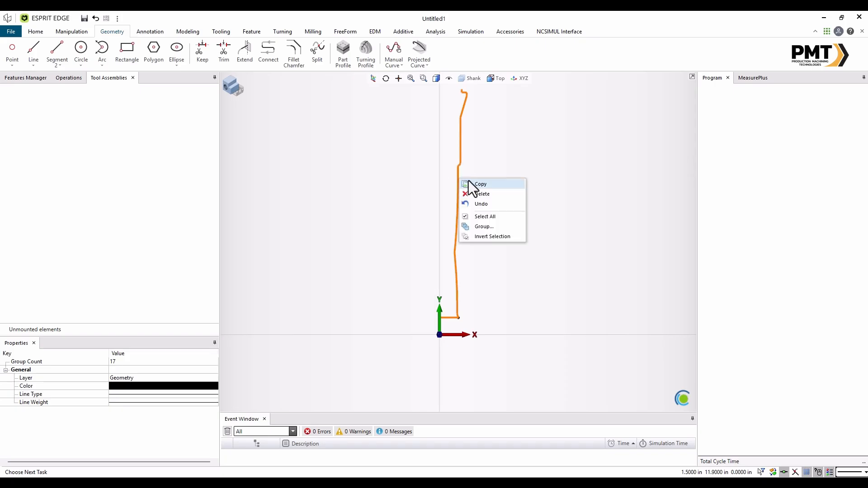
pyautogui.click(486, 182)
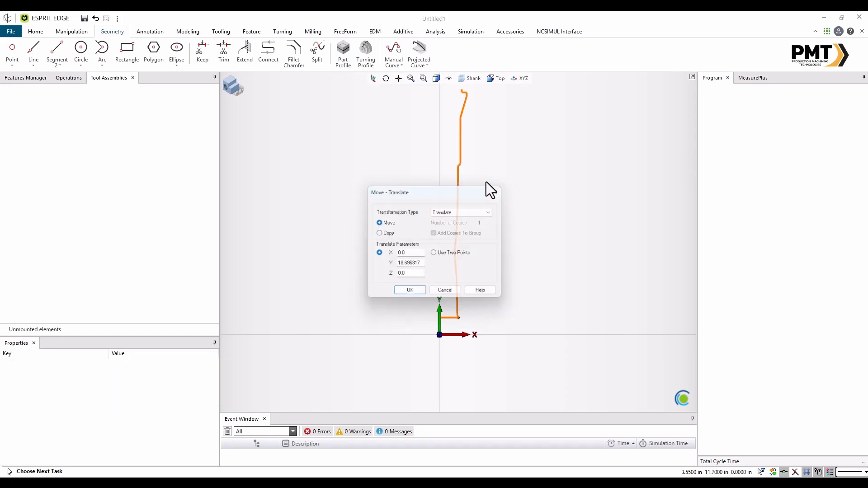
pyautogui.moveTo(461, 189); pyautogui.dragTo(592, 186)
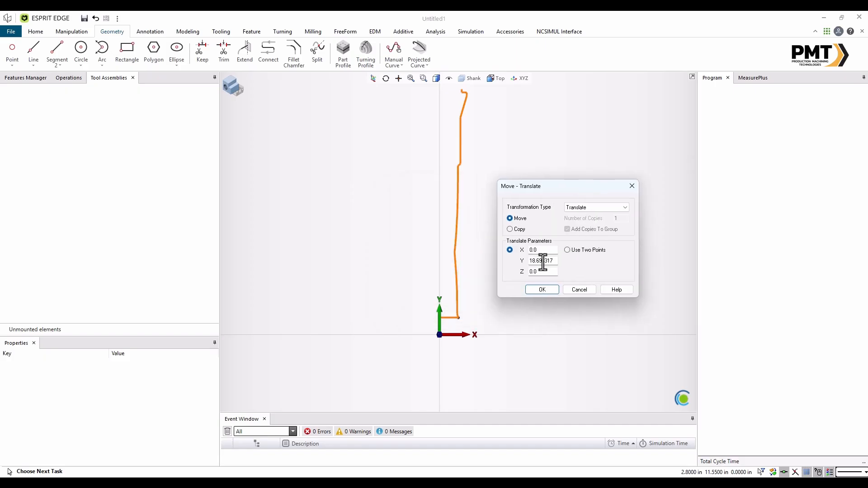
pyautogui.moveTo(553, 262); pyautogui.dragTo(519, 262)
pyautogui.write('-')
pyautogui.click(542, 289)
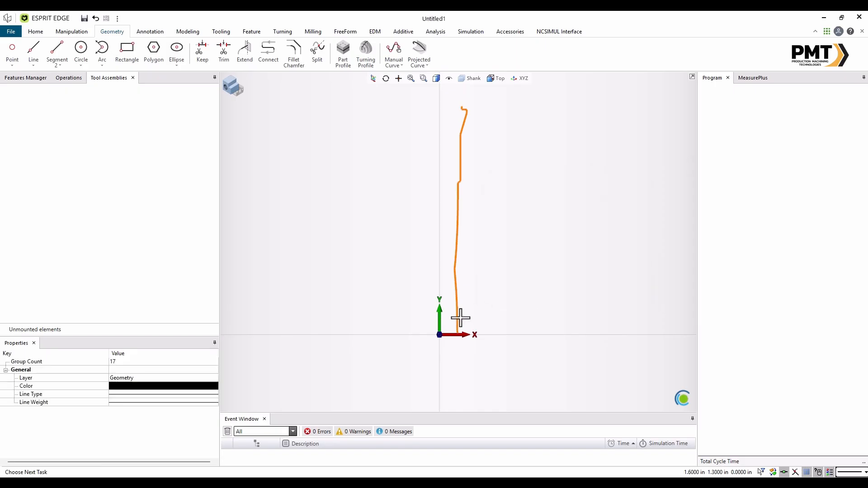
# Clear the profile selection and delete the stray point beside the lower end of the shank profile
pyautogui.scroll(2, 460, 318)
pyautogui.click(477, 311)
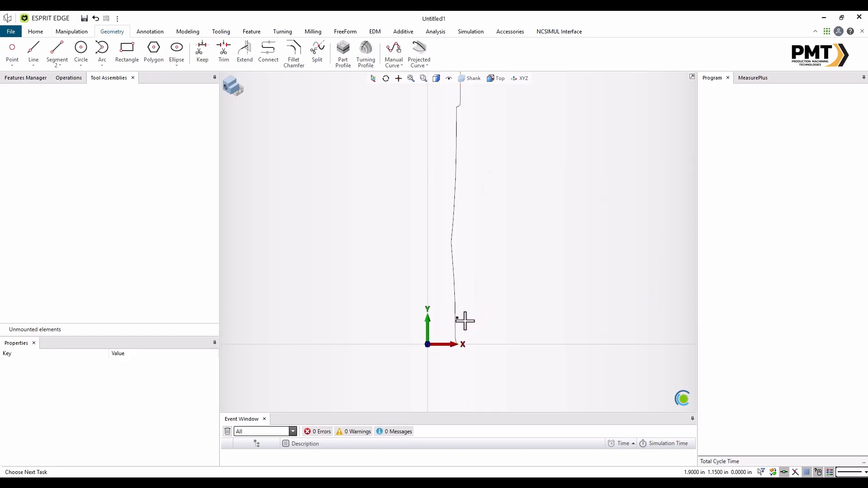
pyautogui.scroll(4, 457, 315)
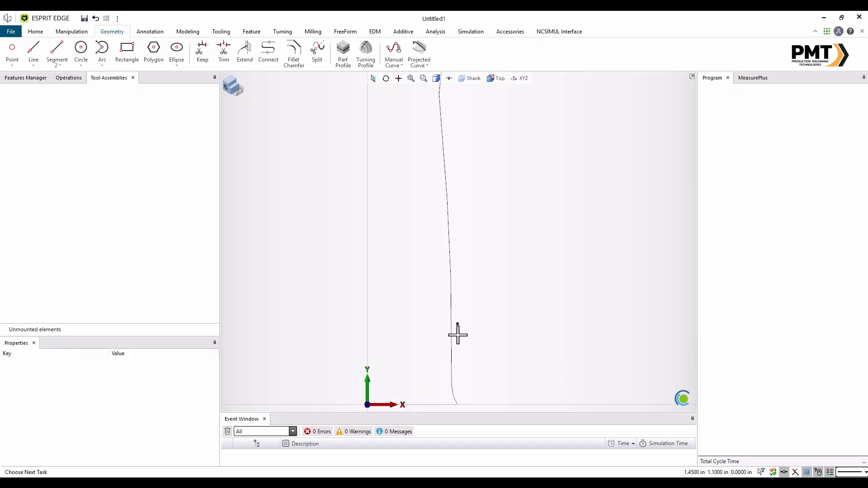
pyautogui.click(456, 325)
pyautogui.click(461, 324)
pyautogui.press('Delete')
pyautogui.scroll(-4, 481, 325)
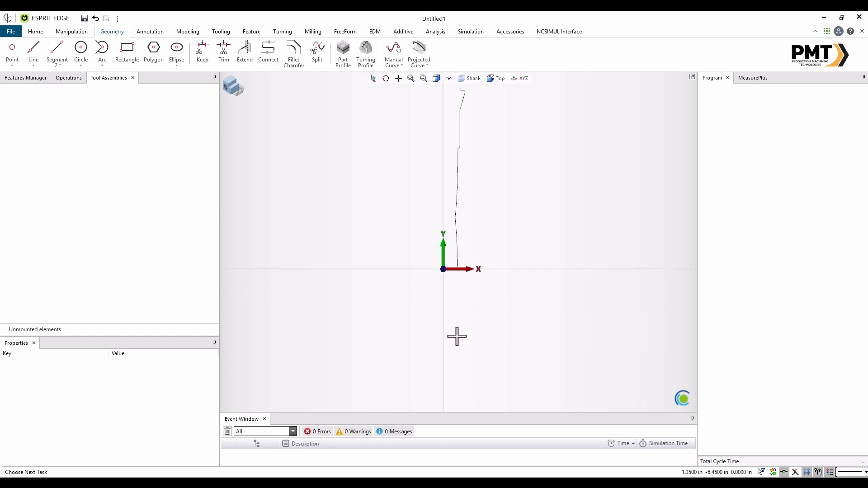
pyautogui.scroll(-3, 457, 337)
pyautogui.scroll(3, 473, 184)
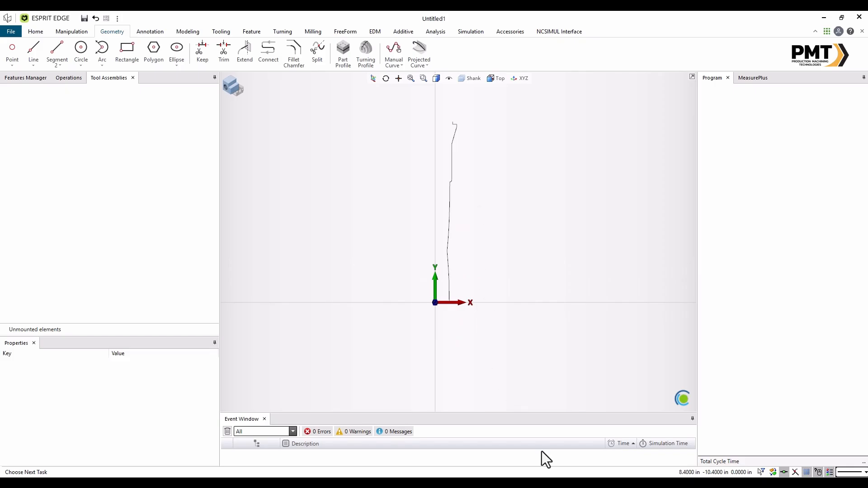
# Switch to the browser's custom mill help page, read the profile grouping and saving instructions, and return to ESPRIT EDGE
pyautogui.click(582, 452)
pyautogui.scroll(-4, 376, 366)
pyautogui.scroll(-2, 376, 363)
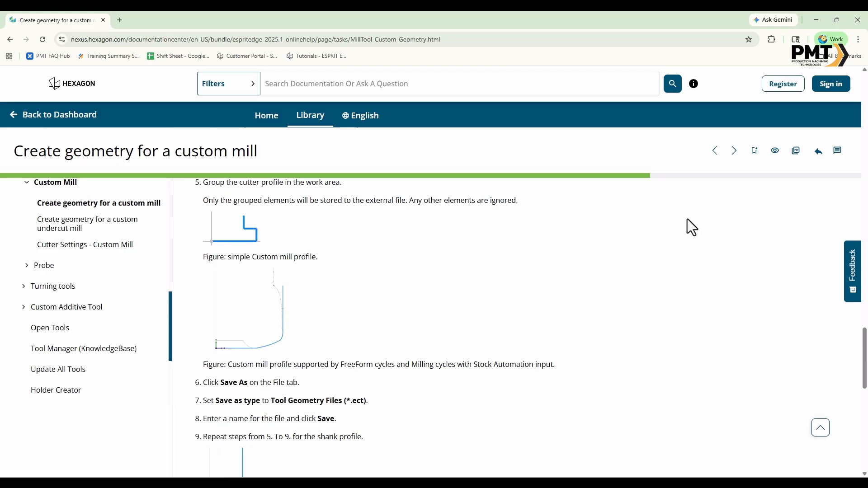
pyautogui.click(815, 22)
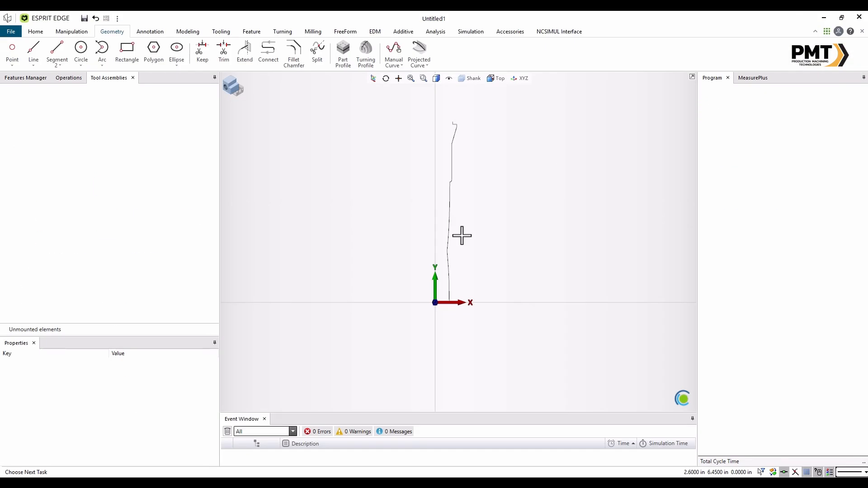
# Group the connected shank profile, save it in the Tool folder as a Tool Geometry File (*.ect) named Shank, and clear the selection
pyautogui.scroll(1, 450, 275)
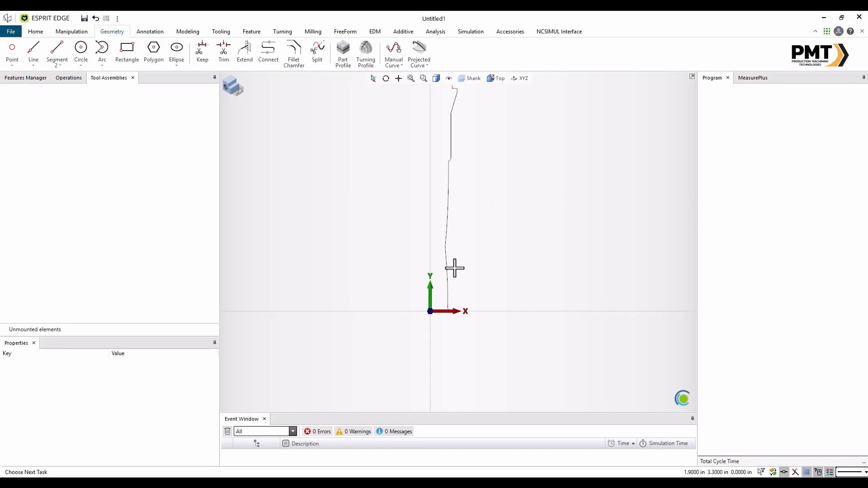
pyautogui.click(448, 295)
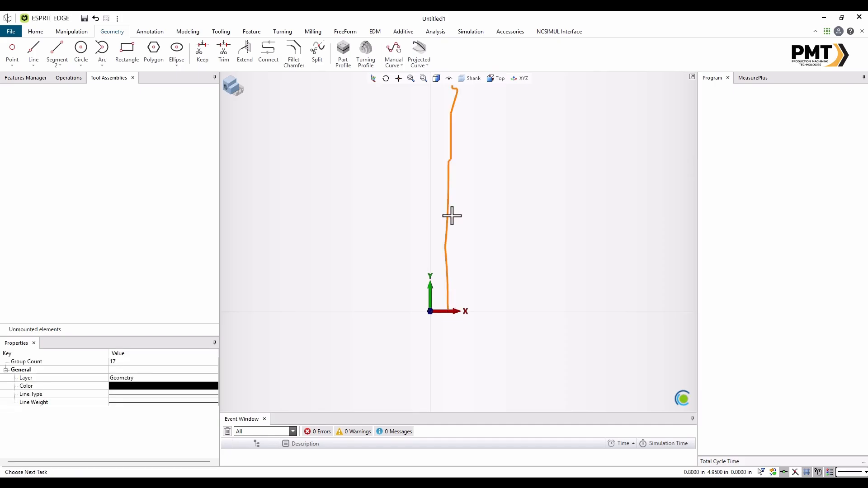
pyautogui.scroll(-1, 438, 326)
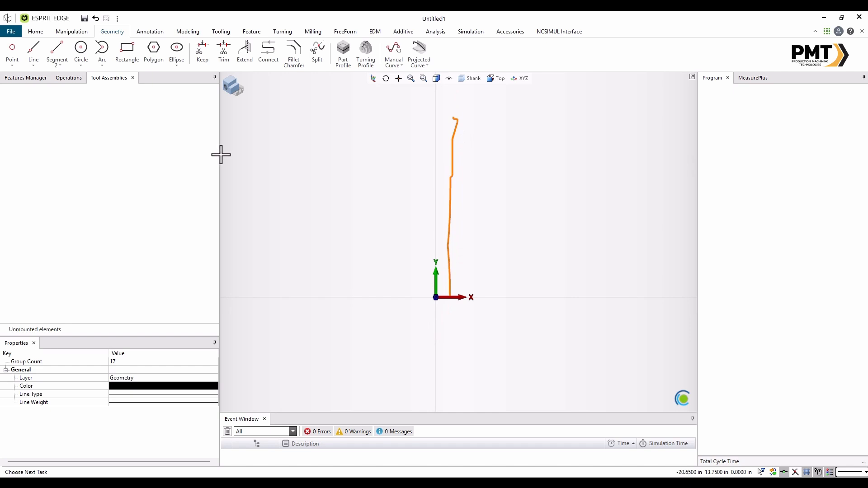
pyautogui.click(12, 32)
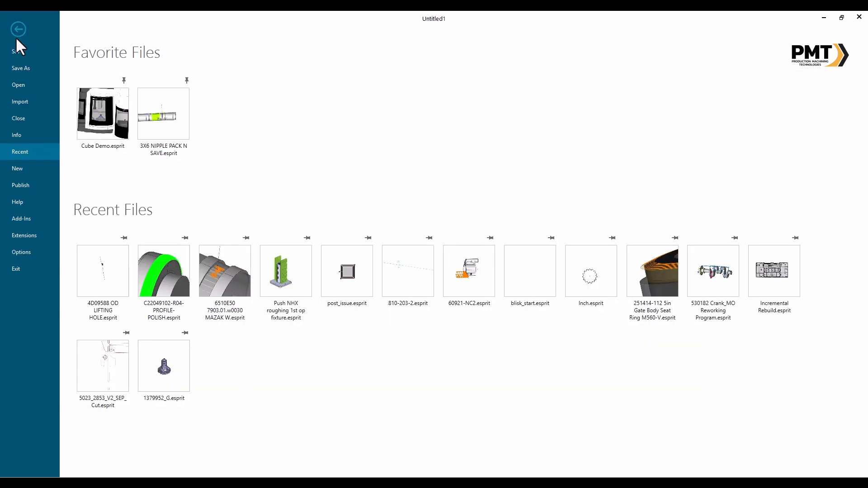
pyautogui.click(28, 72)
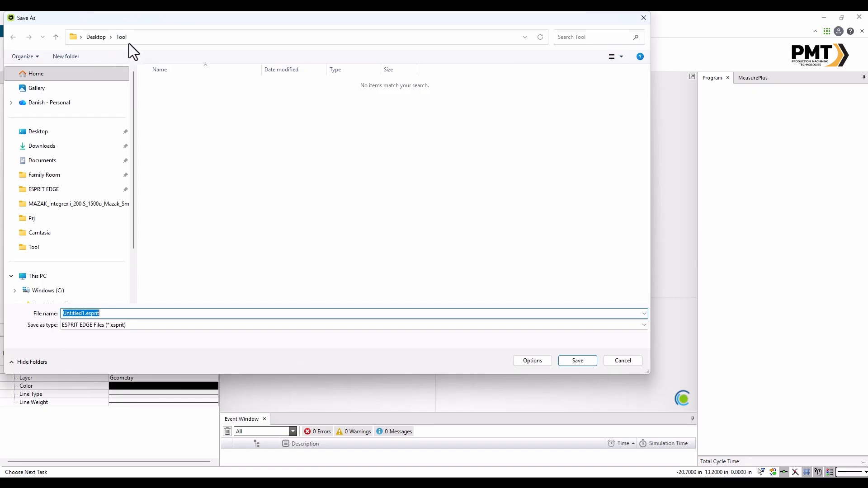
pyautogui.click(127, 326)
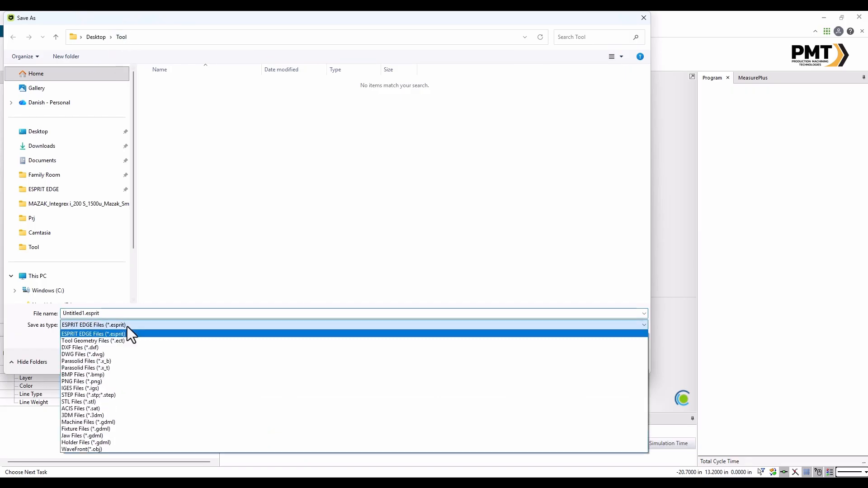
pyautogui.click(99, 342)
pyautogui.doubleClick(100, 313)
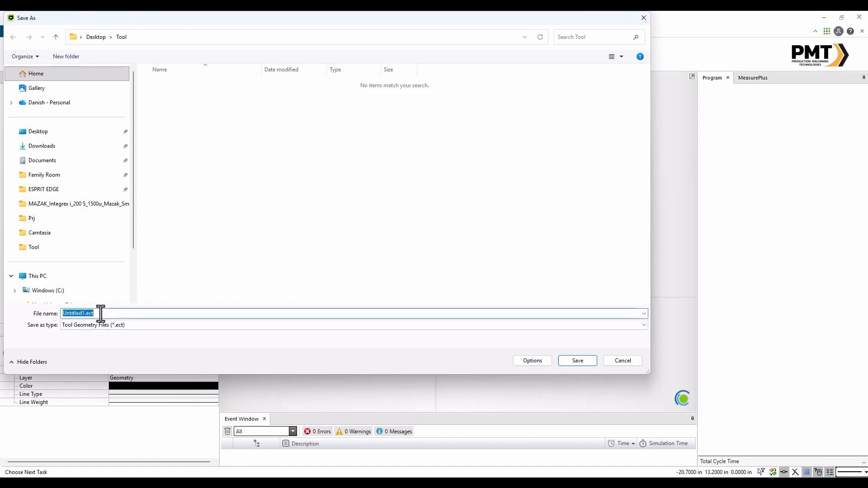
pyautogui.write('Shank')
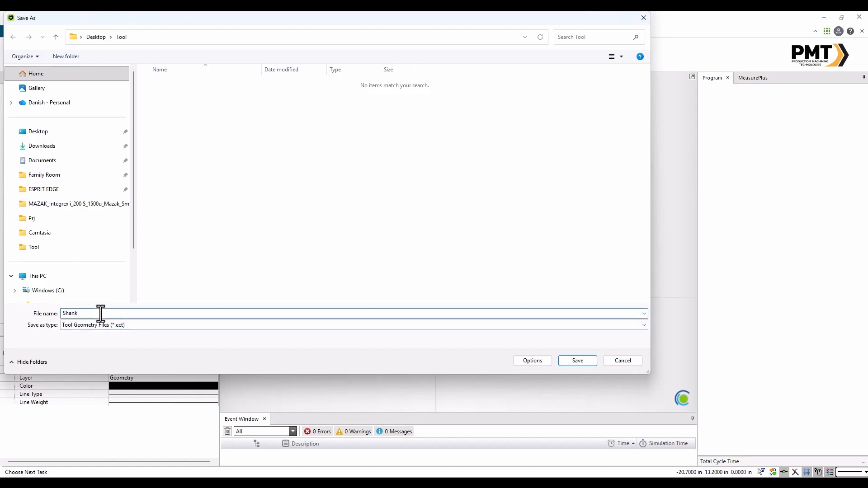
pyautogui.click(580, 361)
pyautogui.click(520, 250)
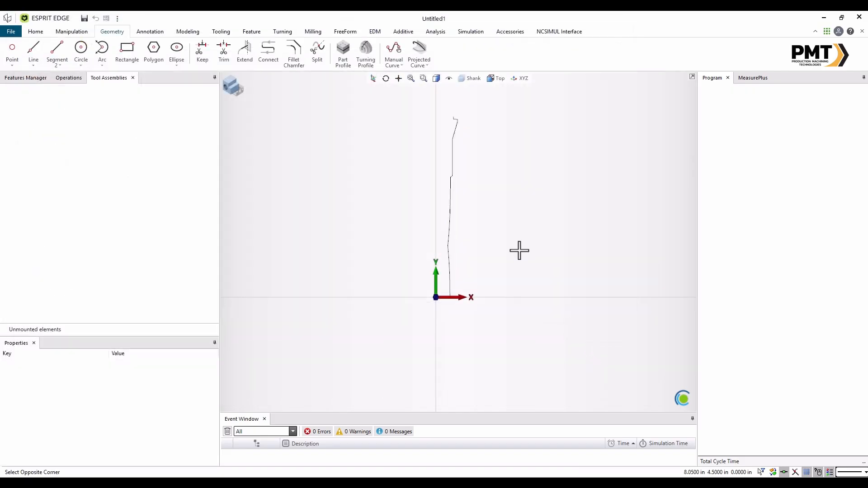
# Make Geometry the current layer, and set the layer visibility to show Insert while hiding Shank and Geometry
pyautogui.click(473, 79)
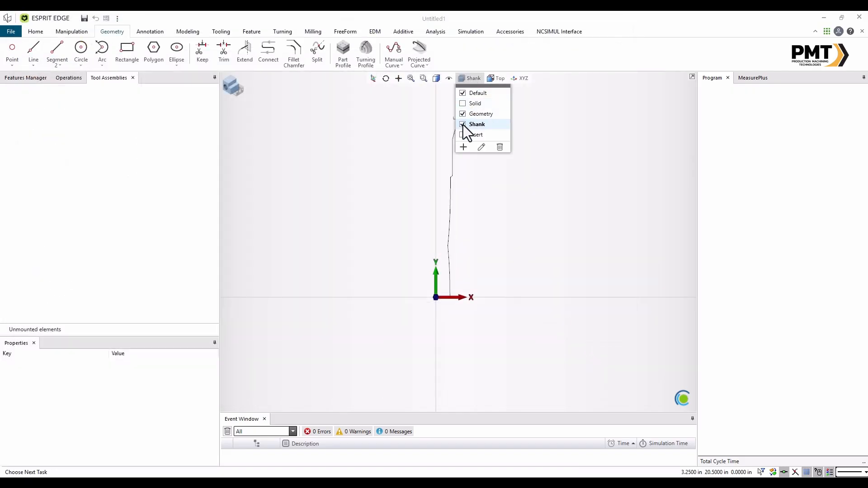
pyautogui.click(462, 136)
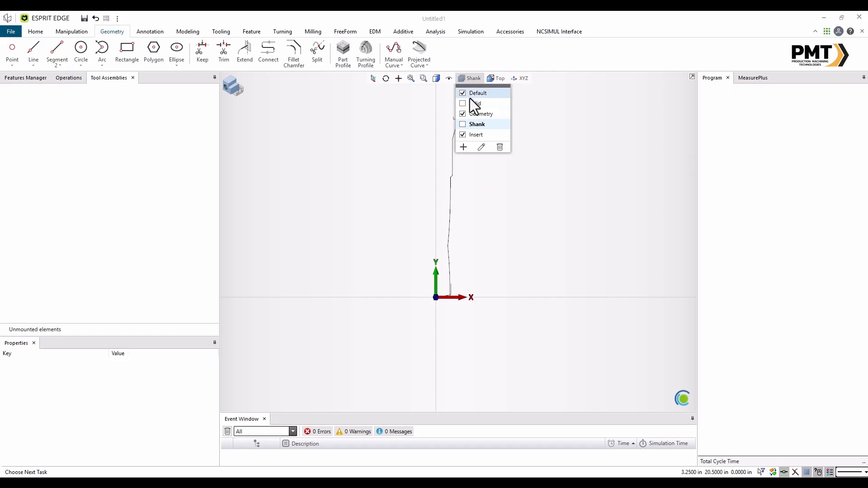
pyautogui.click(473, 80)
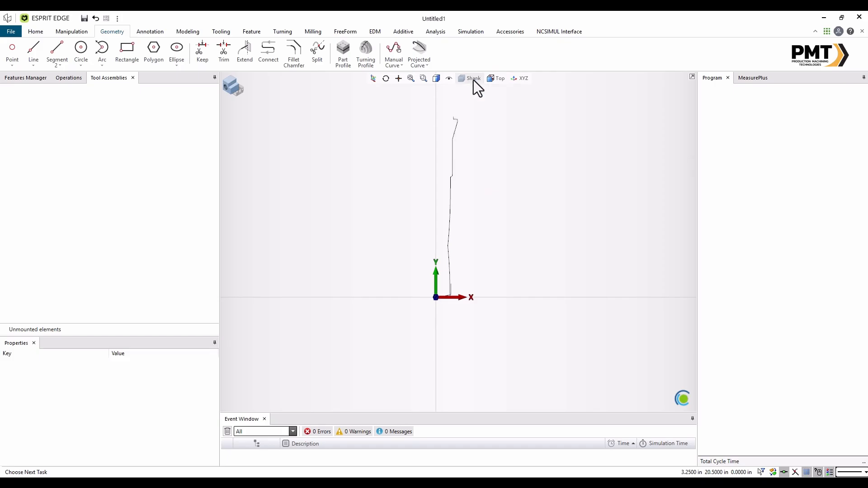
pyautogui.scroll(-1, 471, 99)
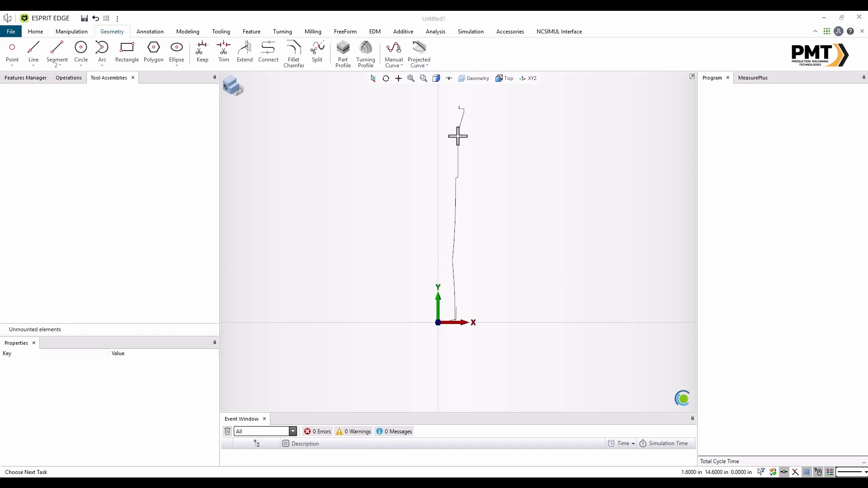
pyautogui.click(469, 78)
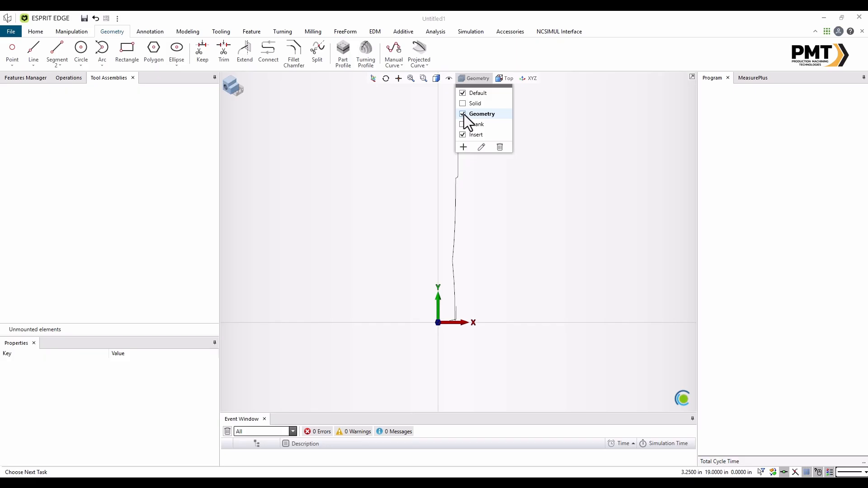
pyautogui.click(462, 114)
pyautogui.click(473, 78)
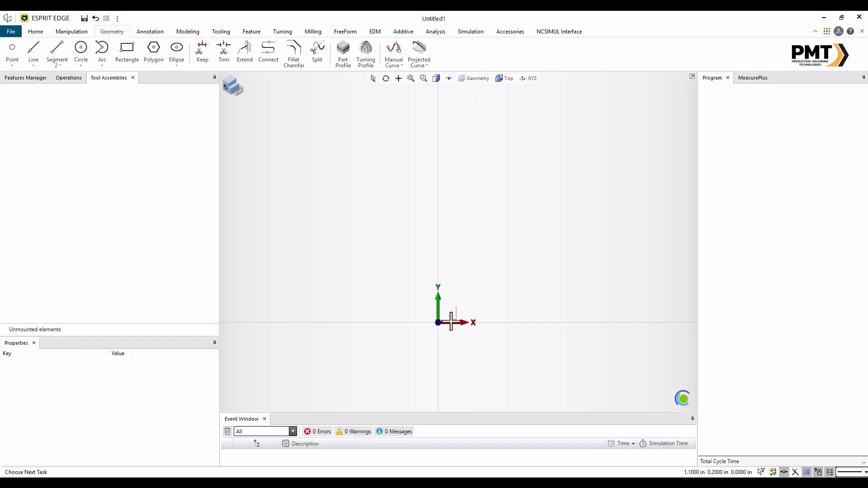
# Group the connected insert profile and save it in the Tool folder as a Tool Geometry File (*.ect) named Insert
pyautogui.scroll(3, 445, 320)
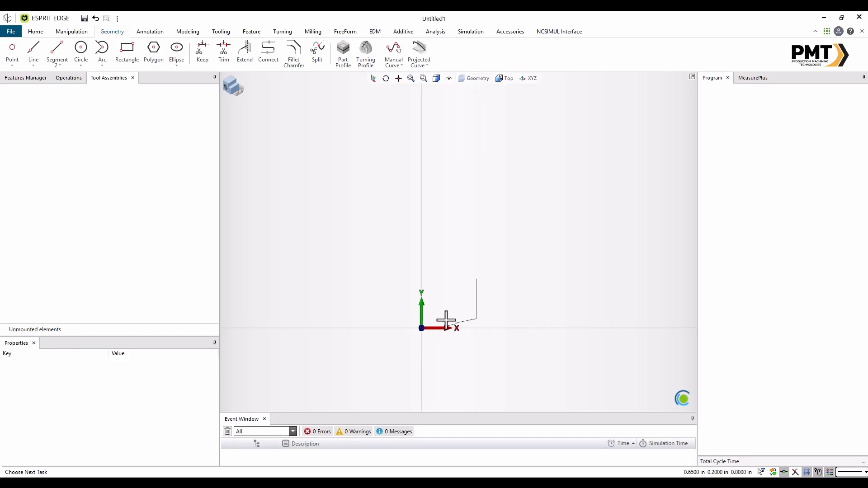
pyautogui.click(476, 302)
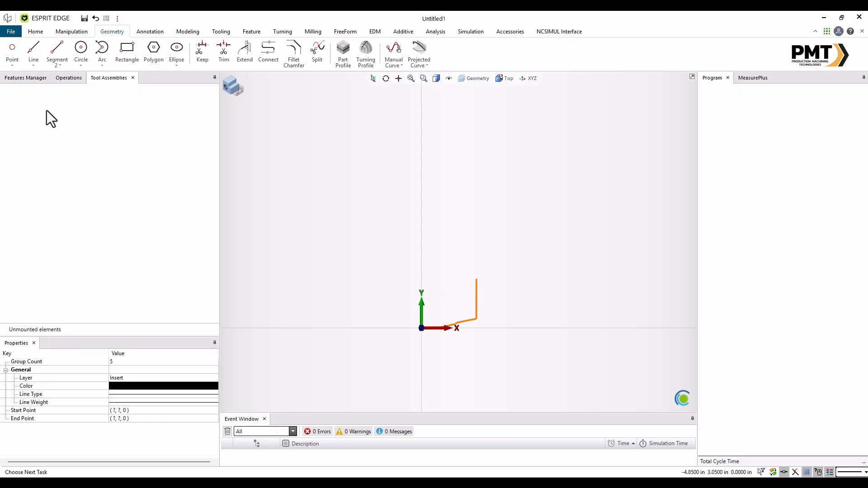
pyautogui.click(10, 31)
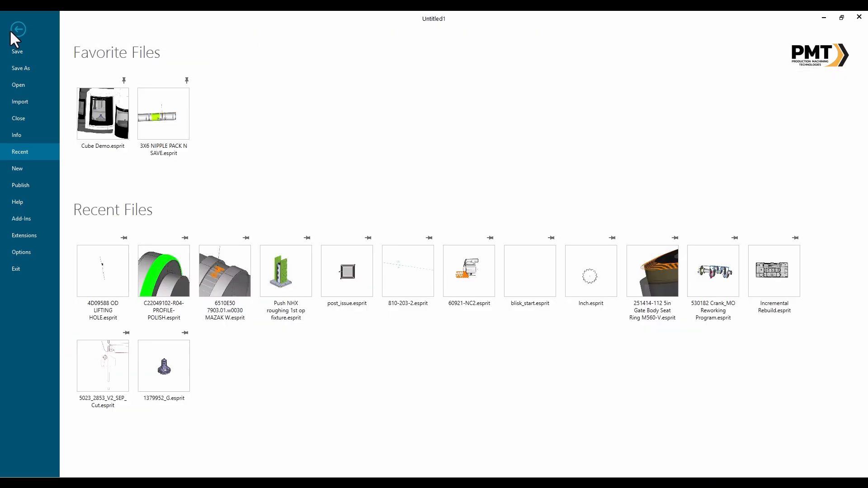
pyautogui.click(28, 68)
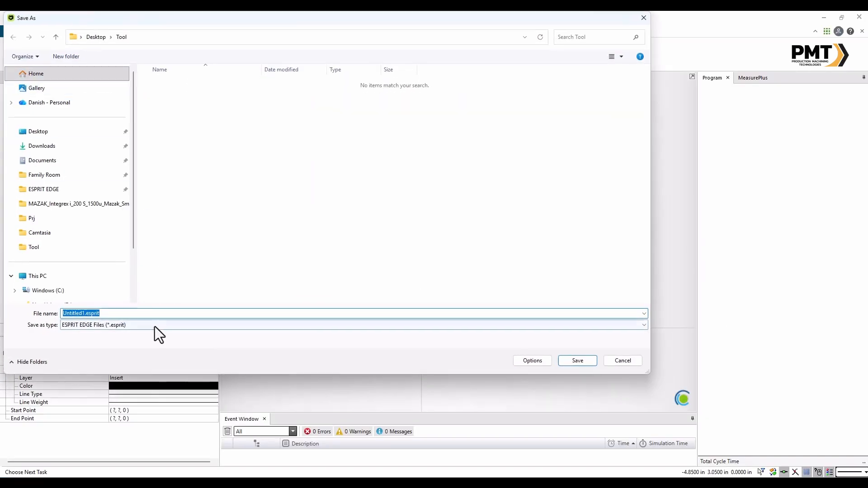
pyautogui.click(171, 326)
pyautogui.click(165, 340)
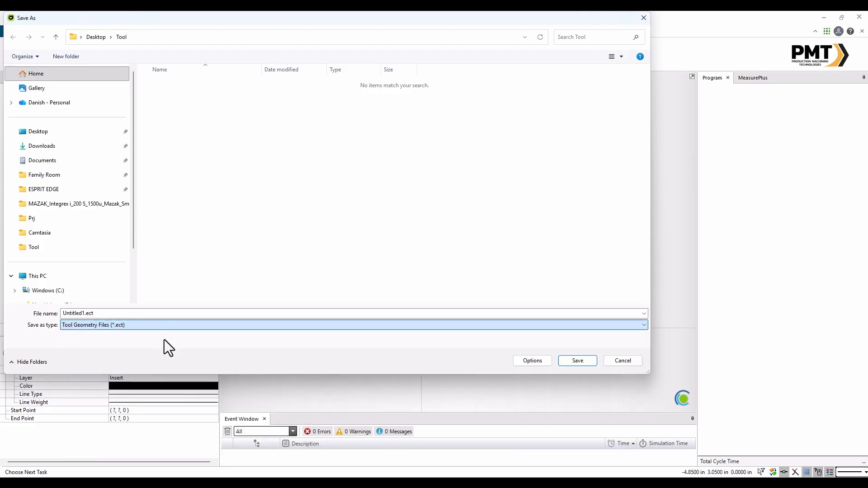
pyautogui.click(113, 313)
pyautogui.write('Insert')
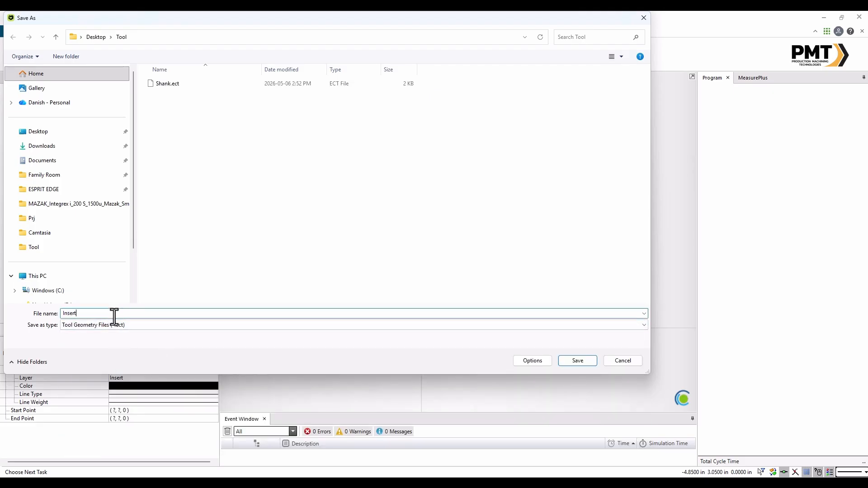
pyautogui.click(575, 361)
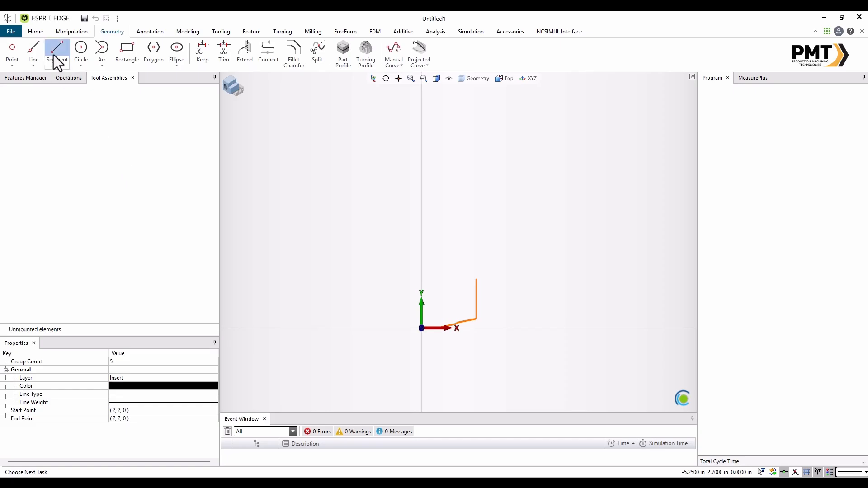
# Load the machine definition Mini_3x_Mill.mprj in the machine setup and accept the setup
pyautogui.click(35, 31)
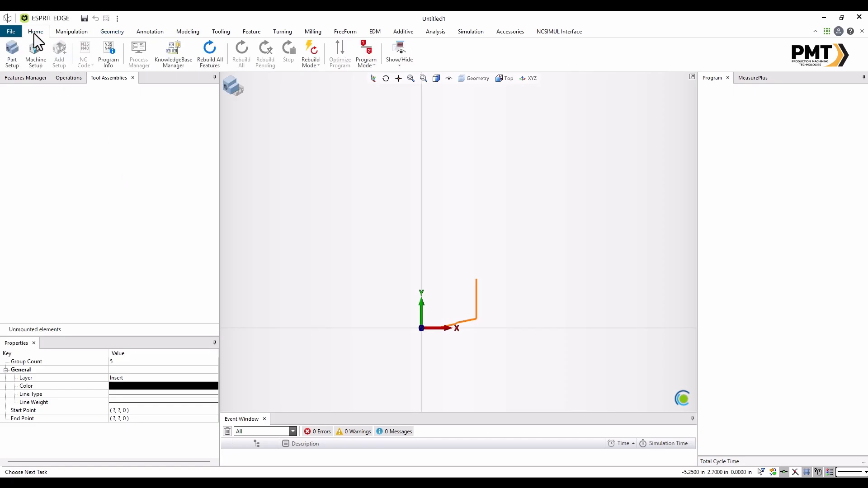
pyautogui.click(35, 59)
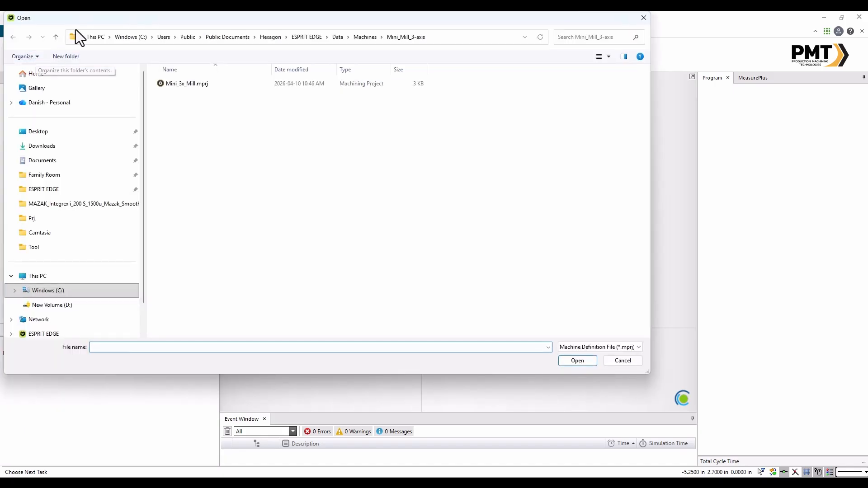
pyautogui.moveTo(85, 20); pyautogui.dragTo(103, 34)
pyautogui.click(208, 98)
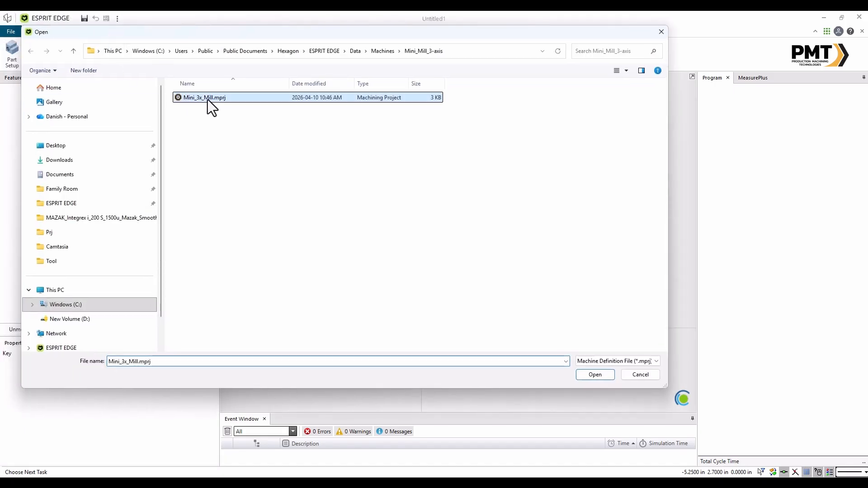
pyautogui.click(595, 374)
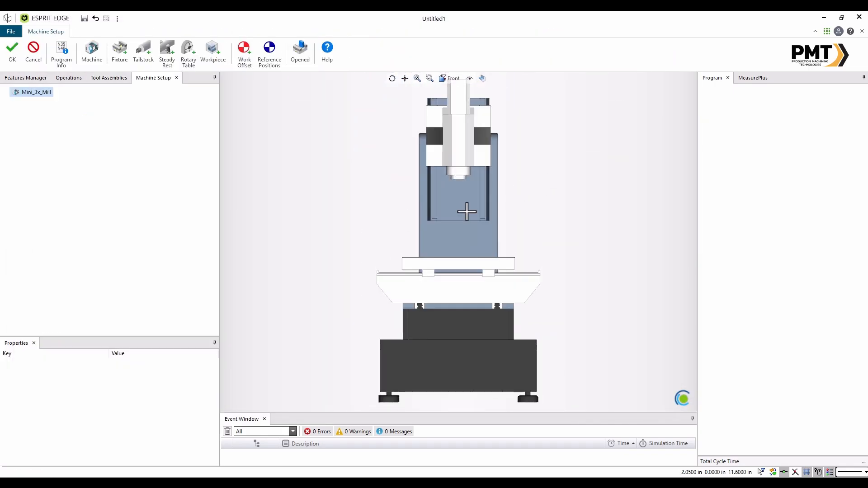
pyautogui.click(12, 54)
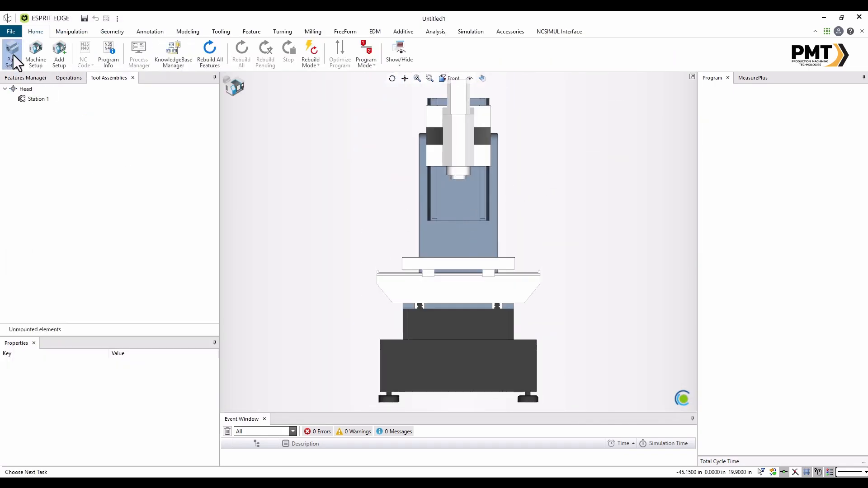
# Select Station 1 under Head in the tool assemblies
pyautogui.click(36, 99)
pyautogui.rightClick(36, 99)
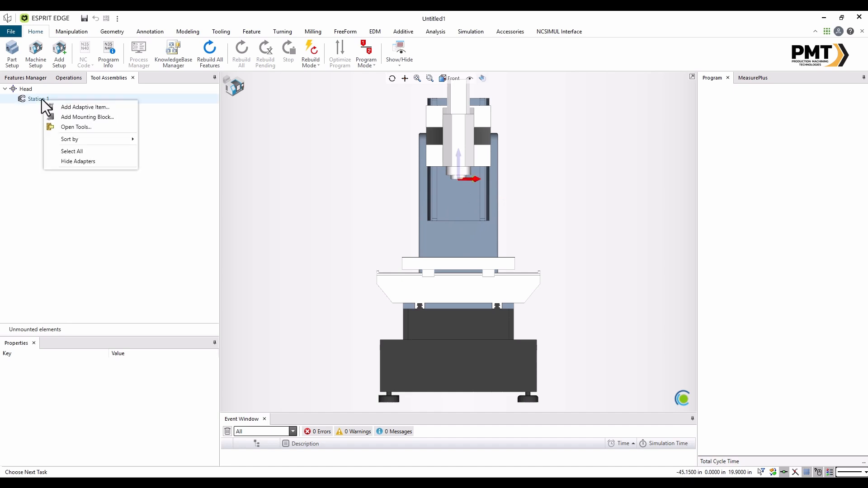
pyautogui.click(186, 134)
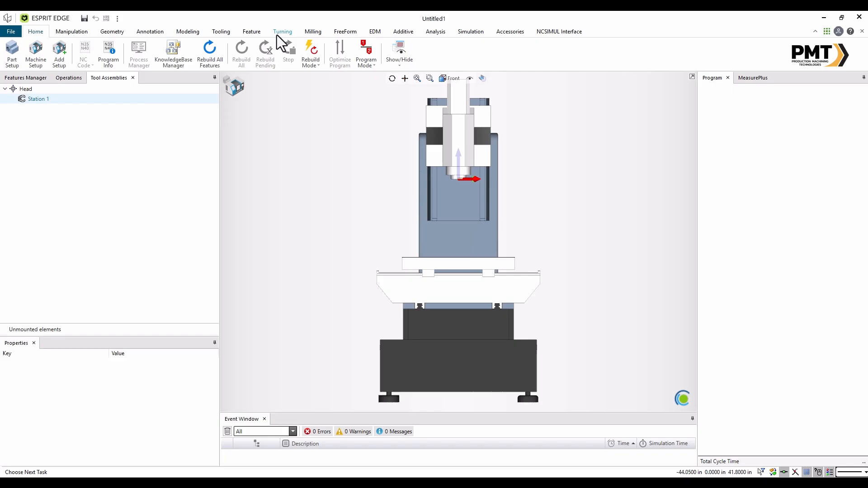
pyautogui.click(221, 32)
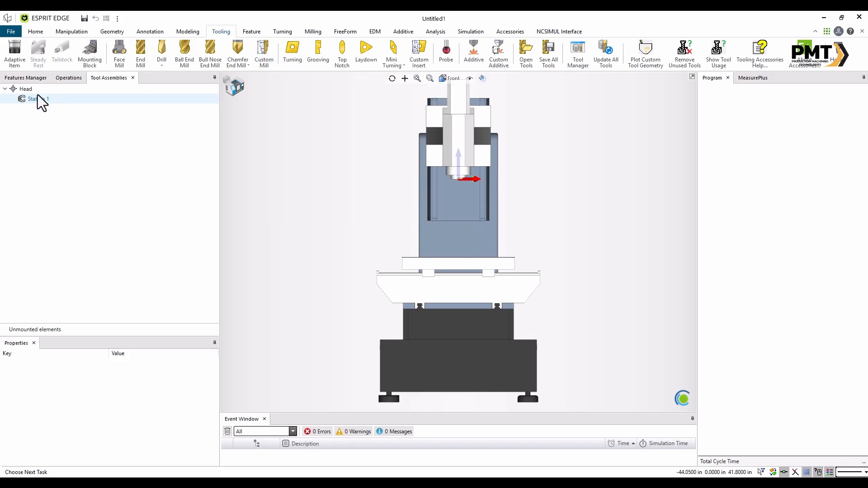
pyautogui.rightClick(59, 99)
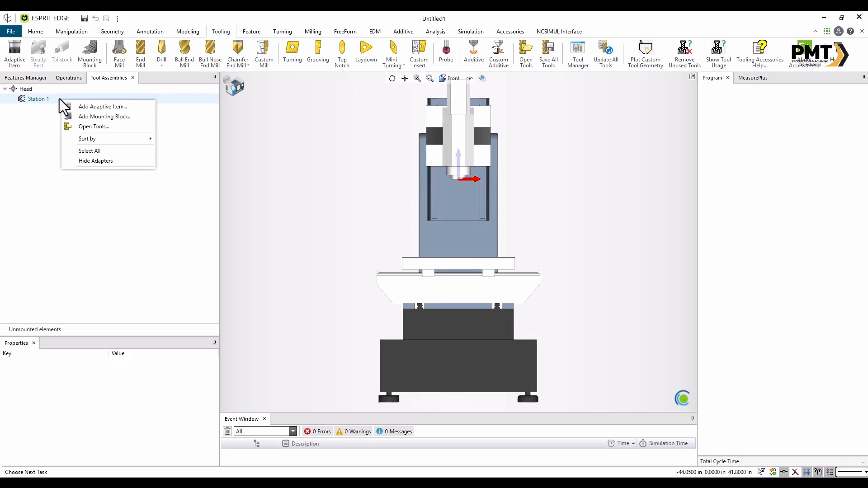
pyautogui.click(117, 108)
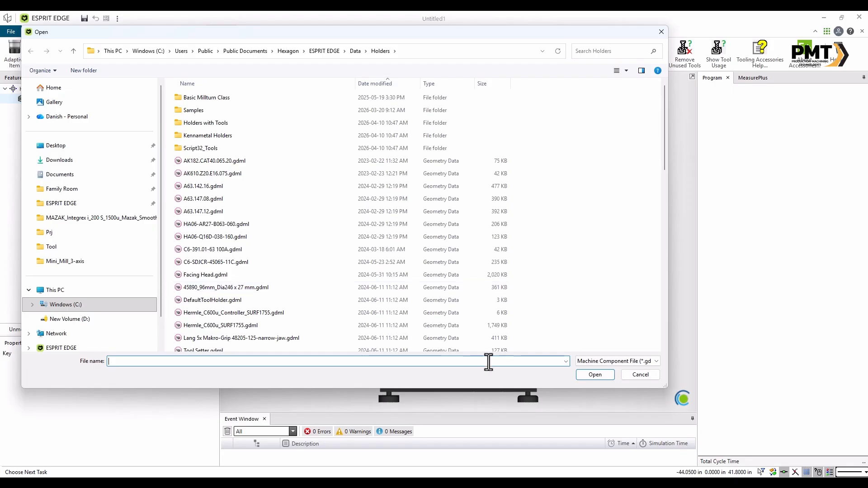
pyautogui.click(642, 378)
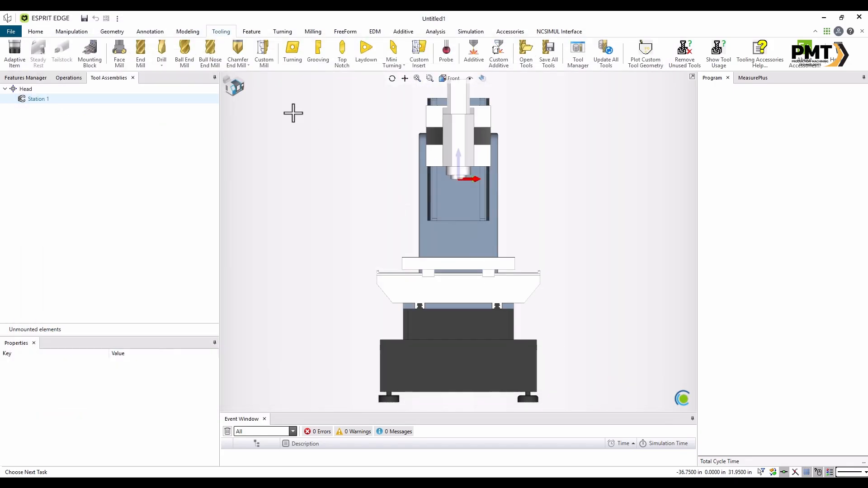
# Start a new custom mill on Station 1, reset all its parameters to defaults, and review its general and extension settings
pyautogui.click(264, 55)
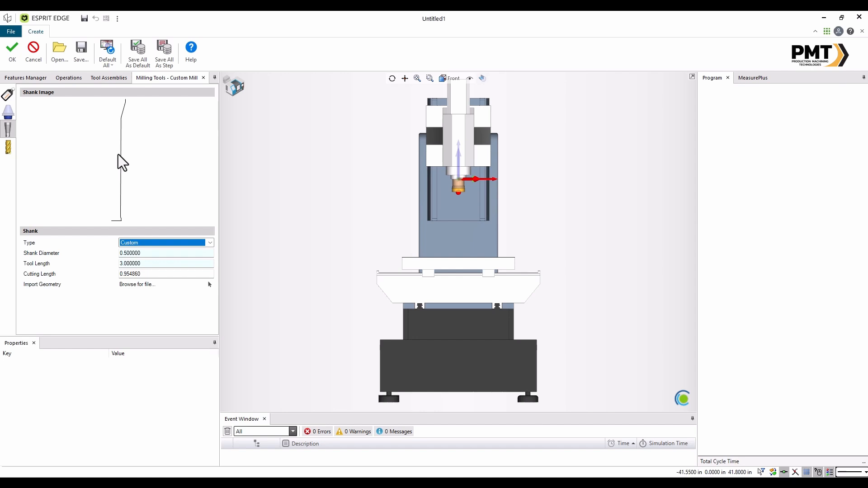
pyautogui.click(110, 47)
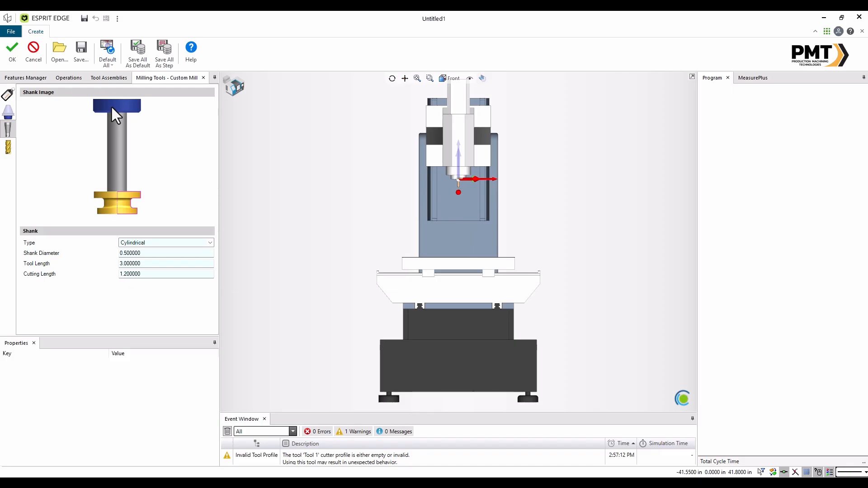
pyautogui.click(13, 96)
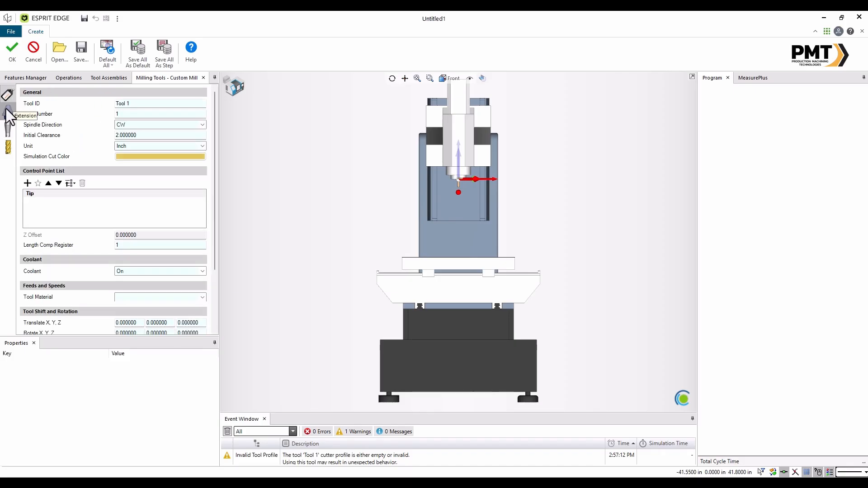
pyautogui.click(6, 111)
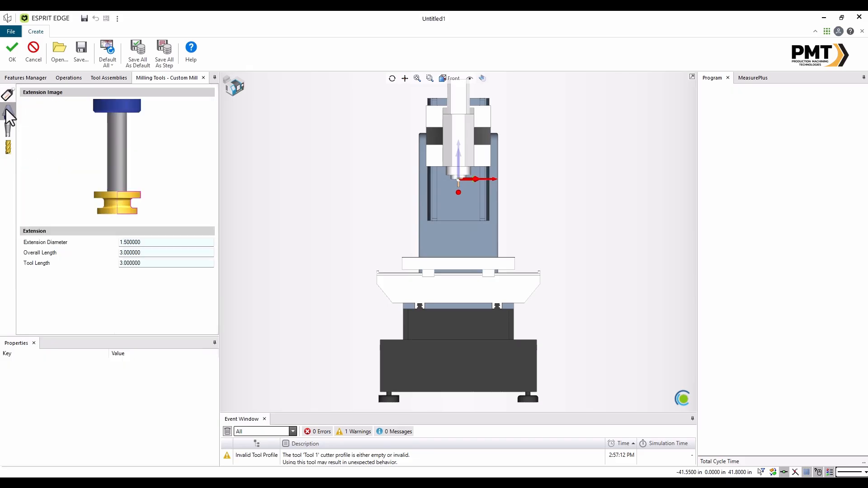
# Set the custom mill's shank type to Custom and its cutting length to 1.300071
pyautogui.click(4, 132)
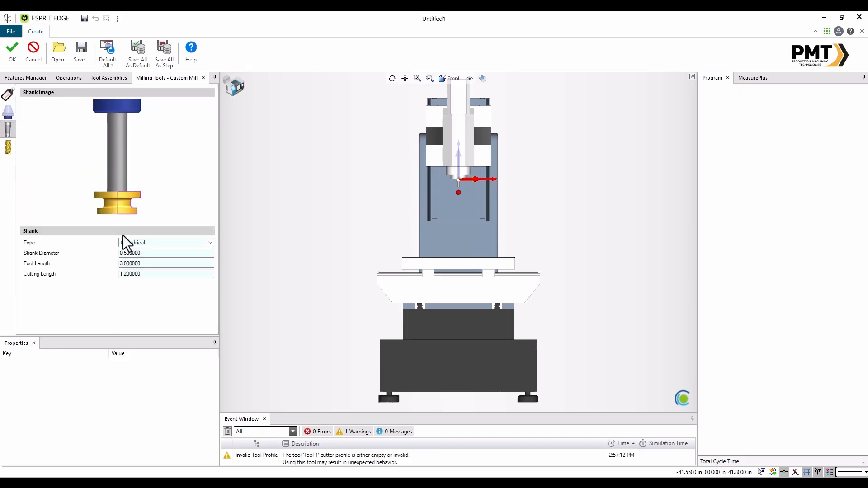
pyautogui.click(174, 244)
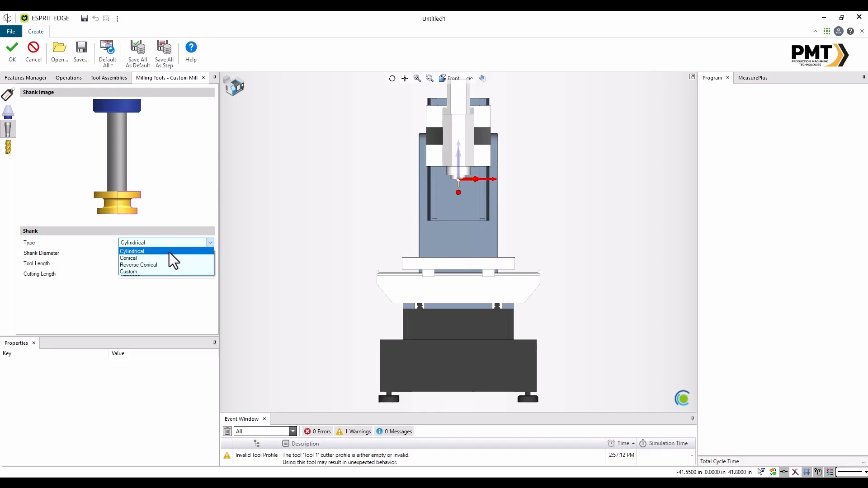
pyautogui.click(167, 271)
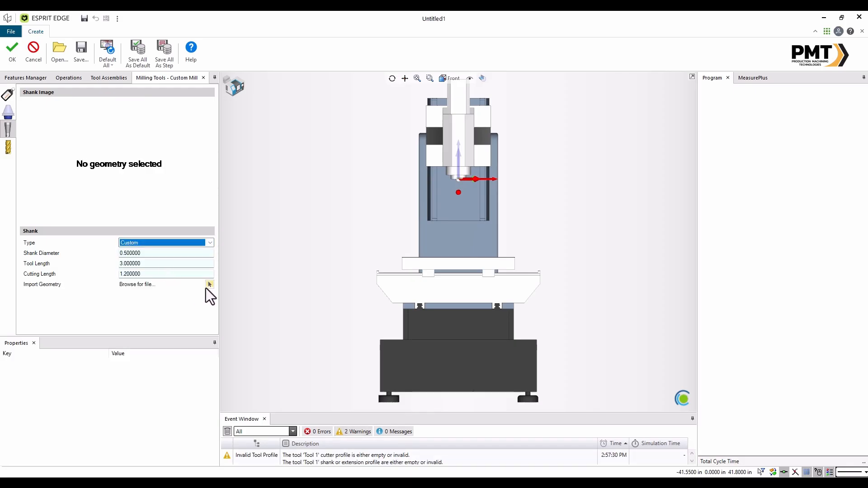
pyautogui.click(183, 274)
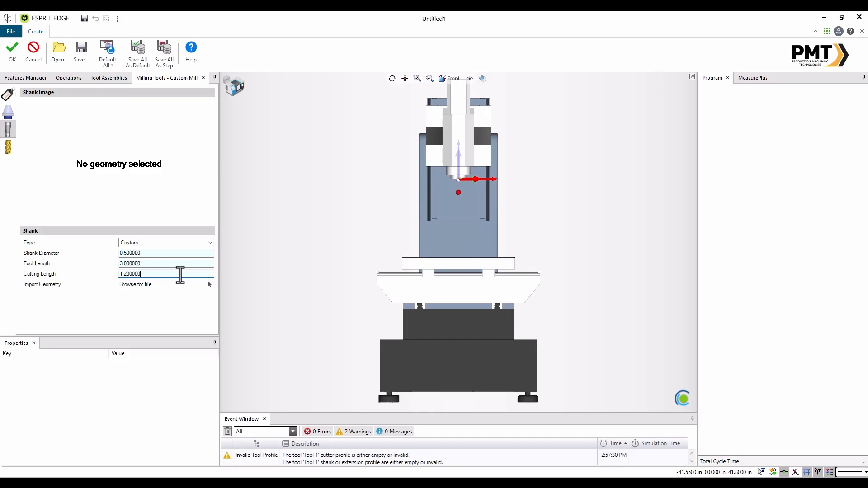
pyautogui.moveTo(180, 274); pyautogui.dragTo(97, 266)
pyautogui.write('1.300071')
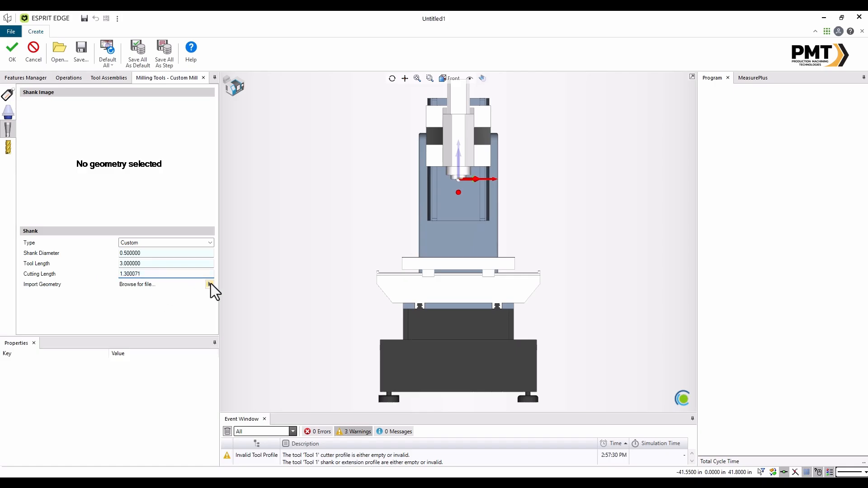
# Import Shank.ect from the Tool folder on the Desktop as the custom shank geometry
pyautogui.click(210, 283)
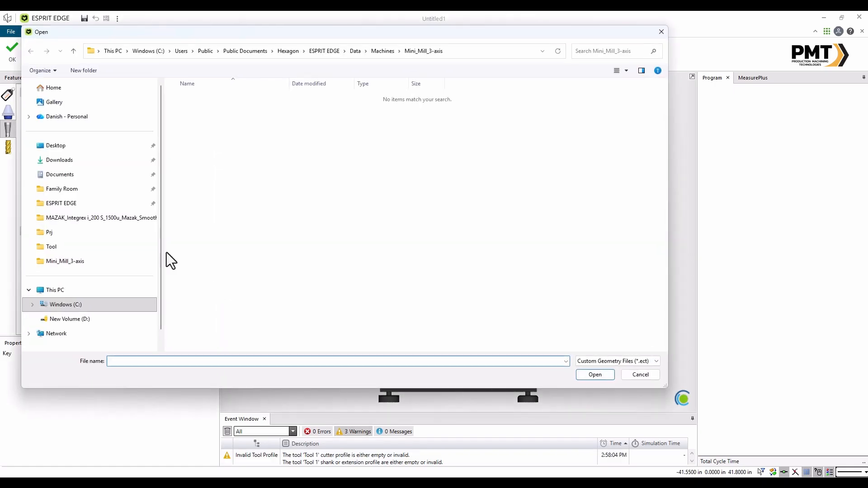
pyautogui.click(99, 147)
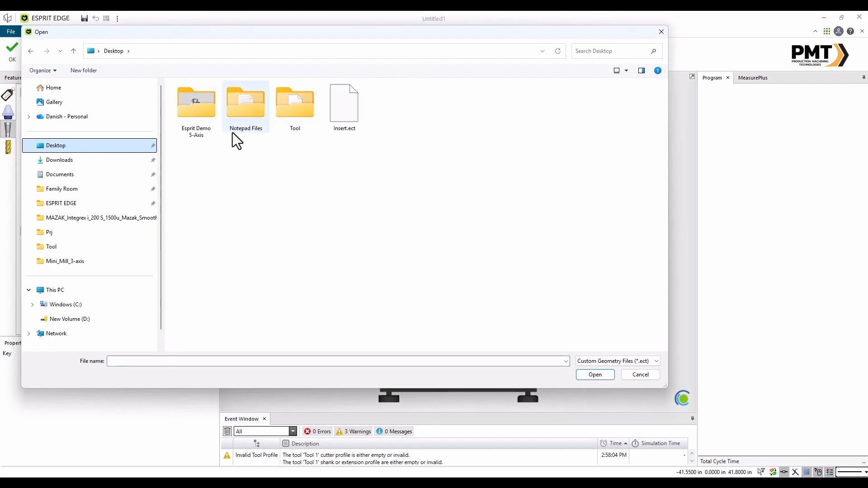
pyautogui.doubleClick(294, 113)
pyautogui.click(234, 110)
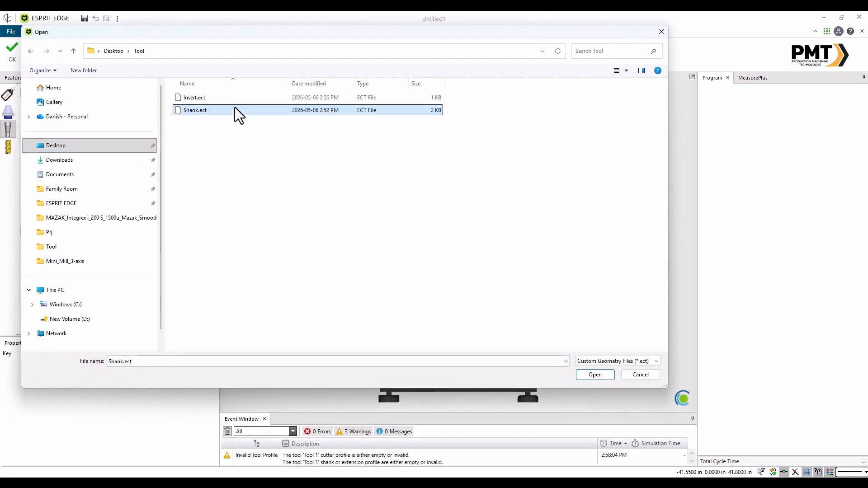
pyautogui.click(592, 375)
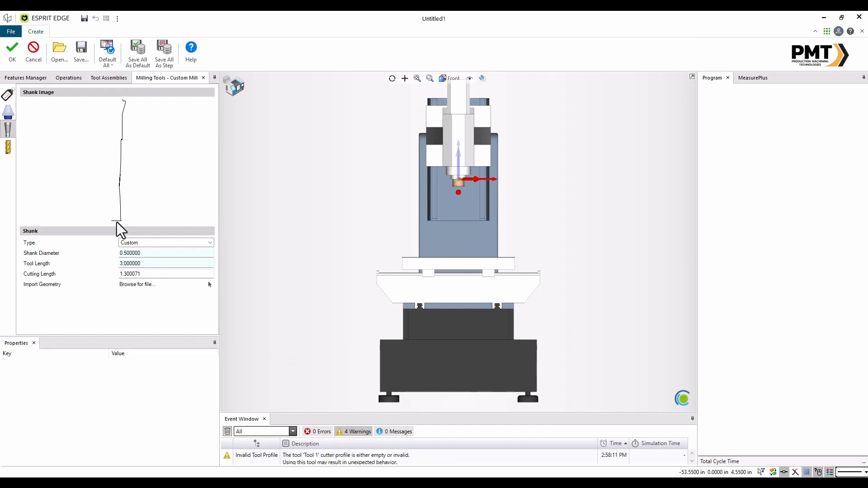
# Load Insert.ect from the Tool folder as the cutter's tool geometry and accept the custom mill
pyautogui.click(9, 147)
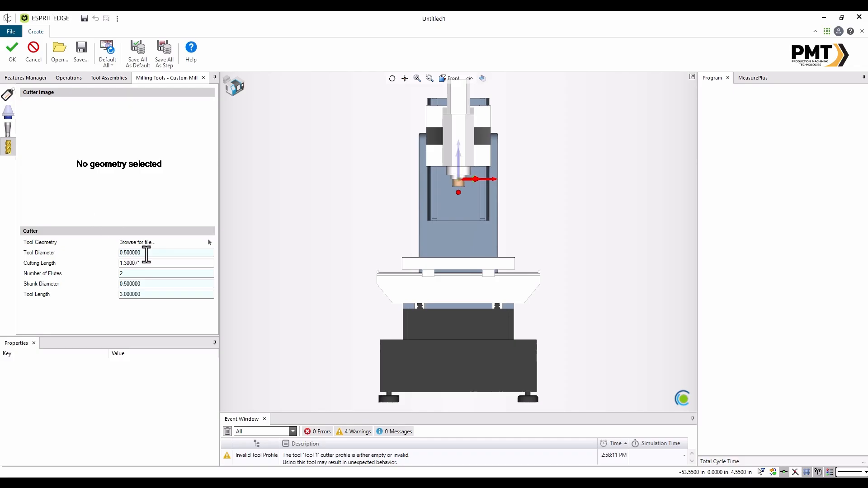
pyautogui.click(209, 243)
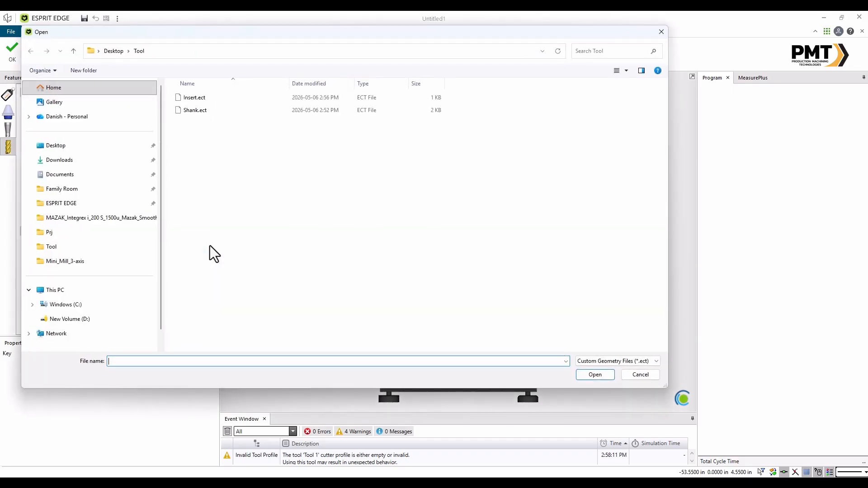
pyautogui.click(218, 108)
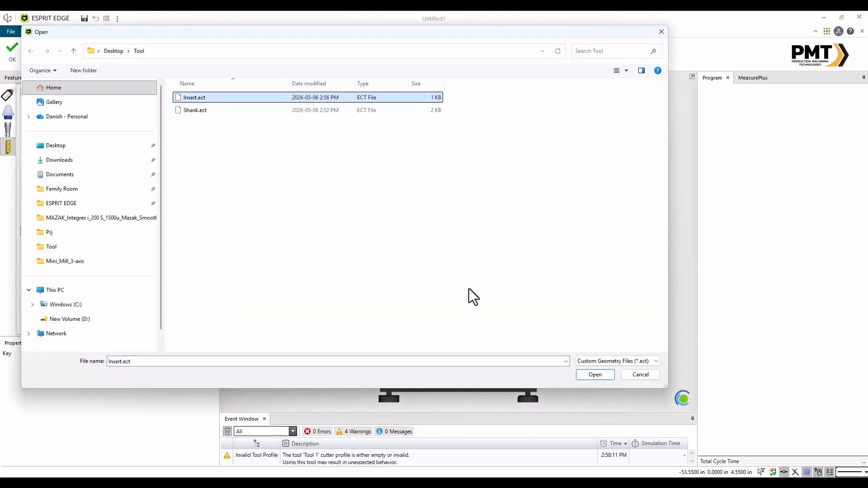
pyautogui.click(595, 375)
pyautogui.click(15, 50)
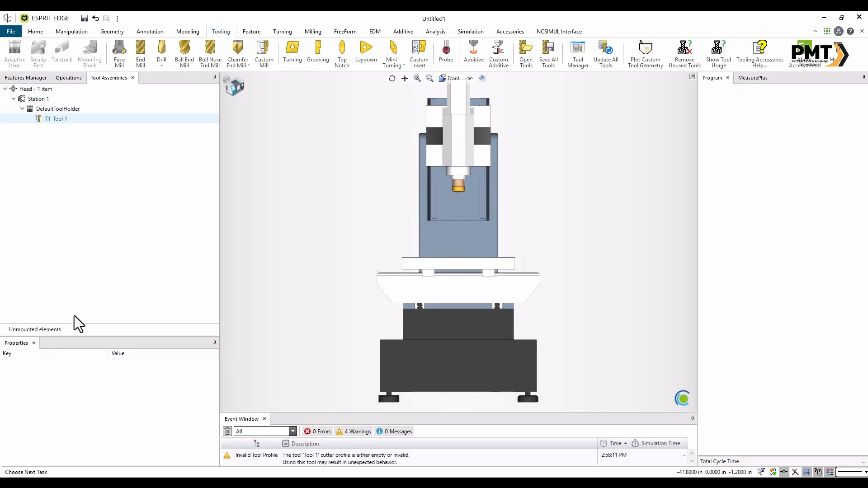
# Inspect the shank and cutter of the custom mill mounted in the spindle from several angles
pyautogui.scroll(5, 459, 183)
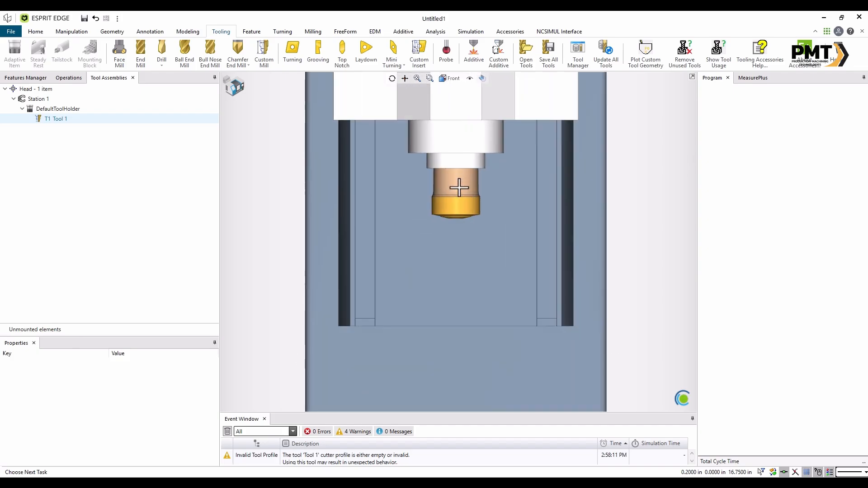
pyautogui.moveTo(472, 206)
pyautogui.mouseDown(button='middle')
pyautogui.moveTo(498, 202)
pyautogui.moveTo(480, 217)
pyautogui.moveTo(479, 207)
pyautogui.mouseUp(button='middle')
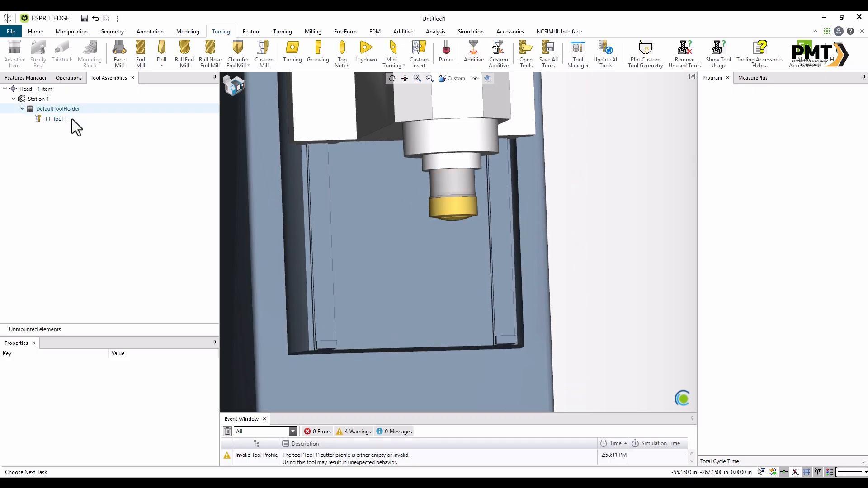
pyautogui.moveTo(72, 119)
pyautogui.moveTo(456, 219)
pyautogui.mouseDown(button='middle')
pyautogui.moveTo(452, 208)
pyautogui.moveTo(469, 215)
pyautogui.mouseUp(button='middle')
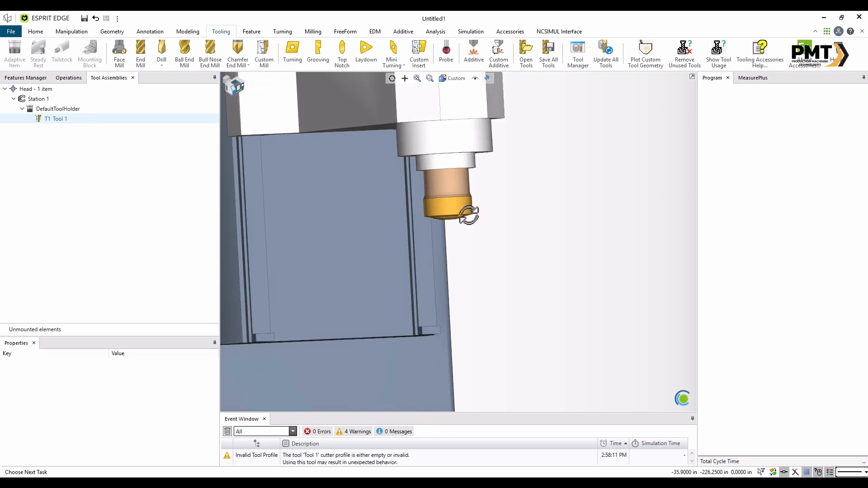
# Switch to the browser and review the final steps of the "Create geometry for a custom mill" help page, including the cutting length adjustment
pyautogui.moveTo(554, 483)
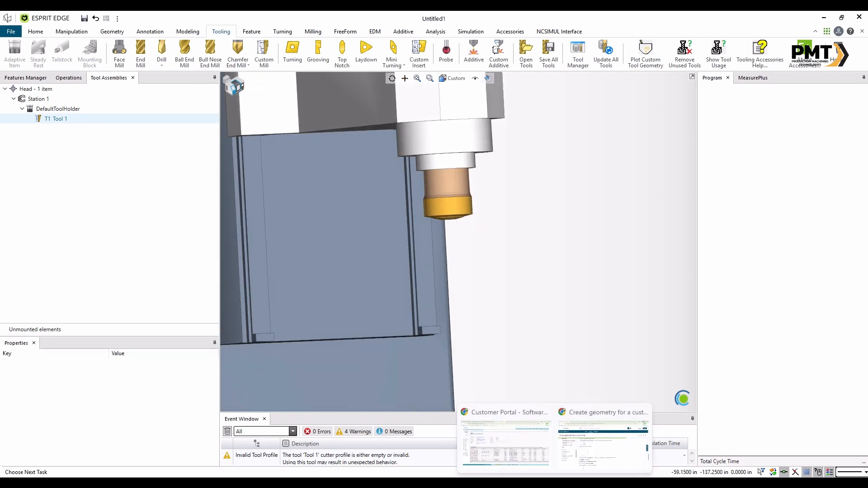
pyautogui.click(577, 463)
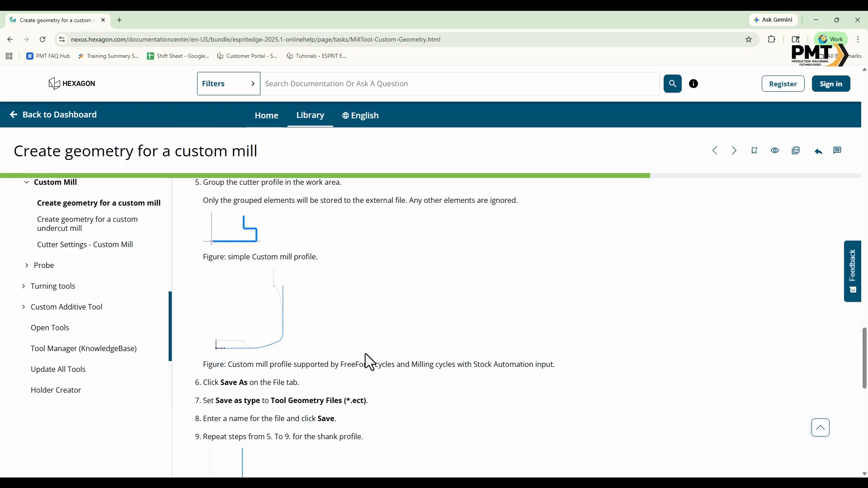
pyautogui.scroll(-15, 365, 354)
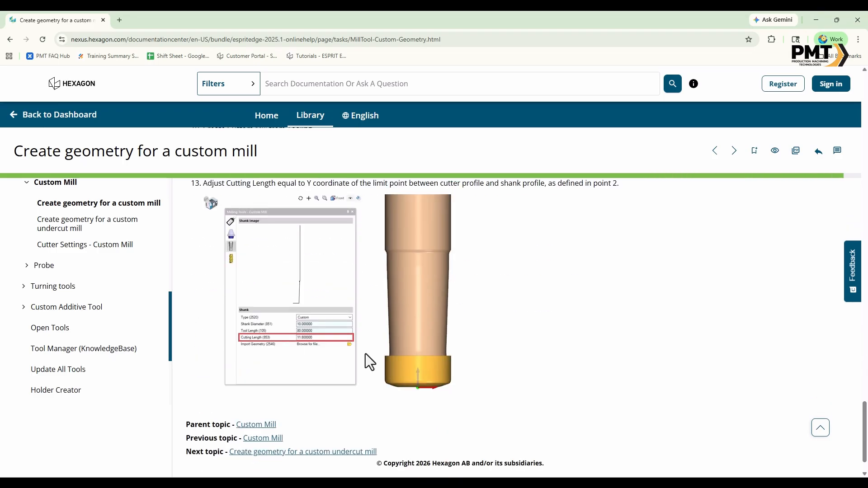
pyautogui.scroll(-2, 367, 361)
pyautogui.scroll(12, 387, 381)
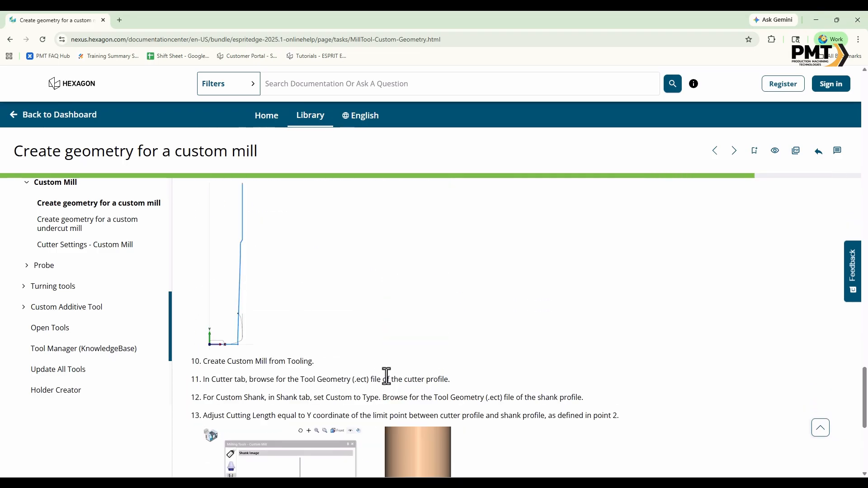
pyautogui.click(817, 18)
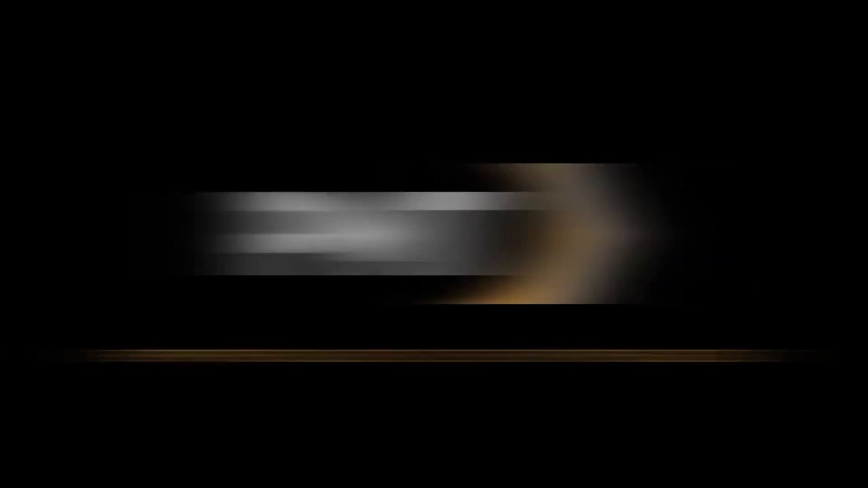